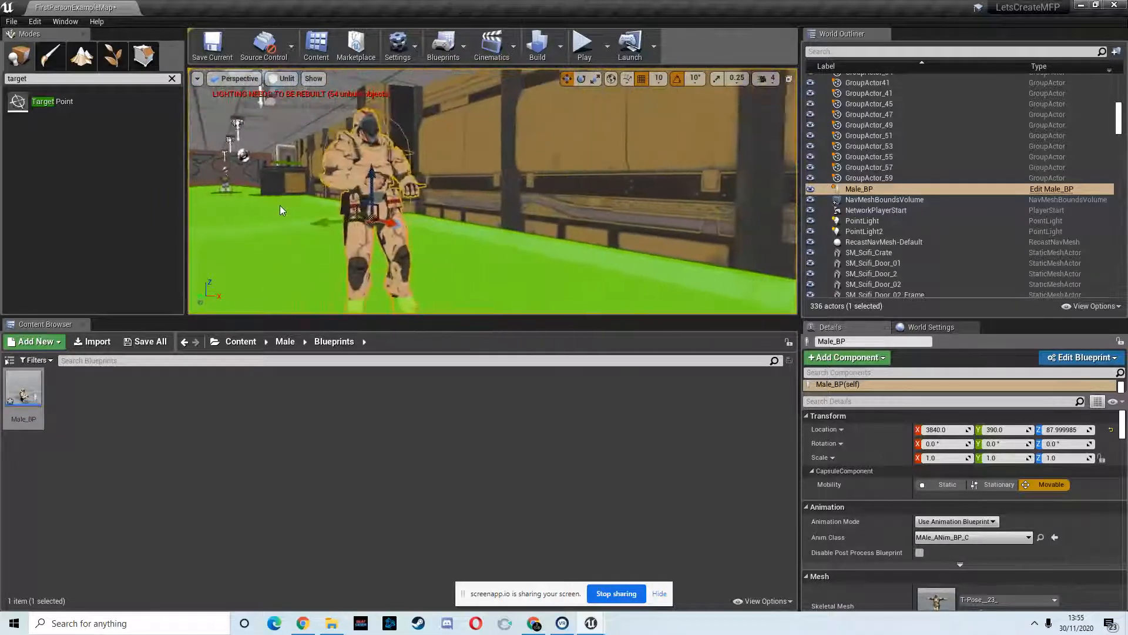
- Switch to the web browser and browse TurboSquid's free 3D sci-fi gun models, returning to the search results
left_click(532, 624)
left_click(417, 29)
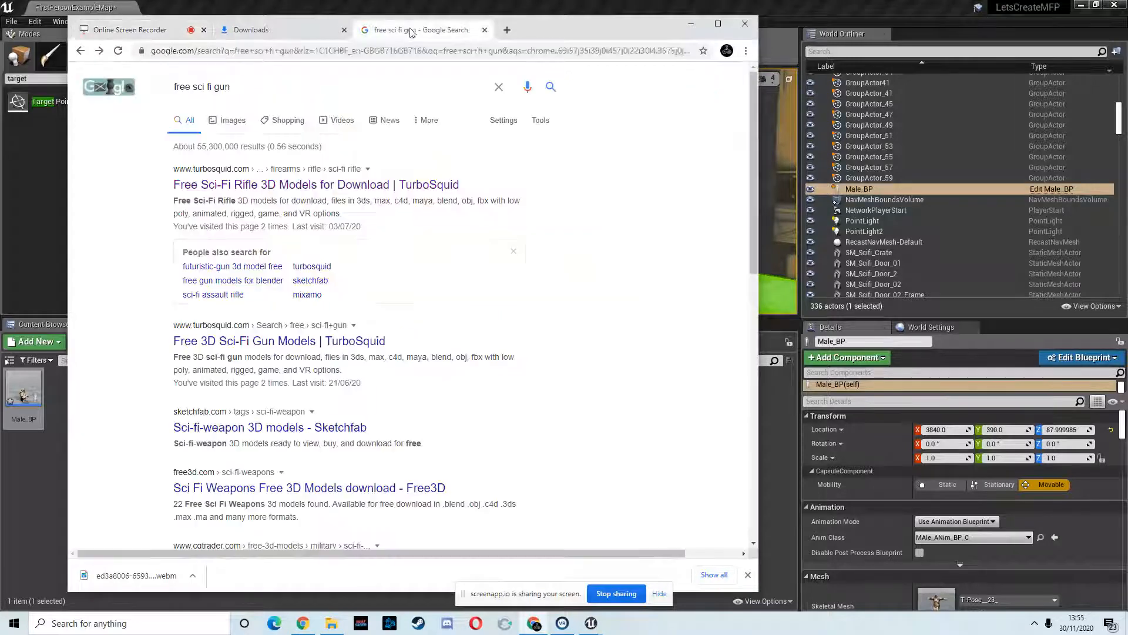
left_click(718, 24)
left_click(209, 322)
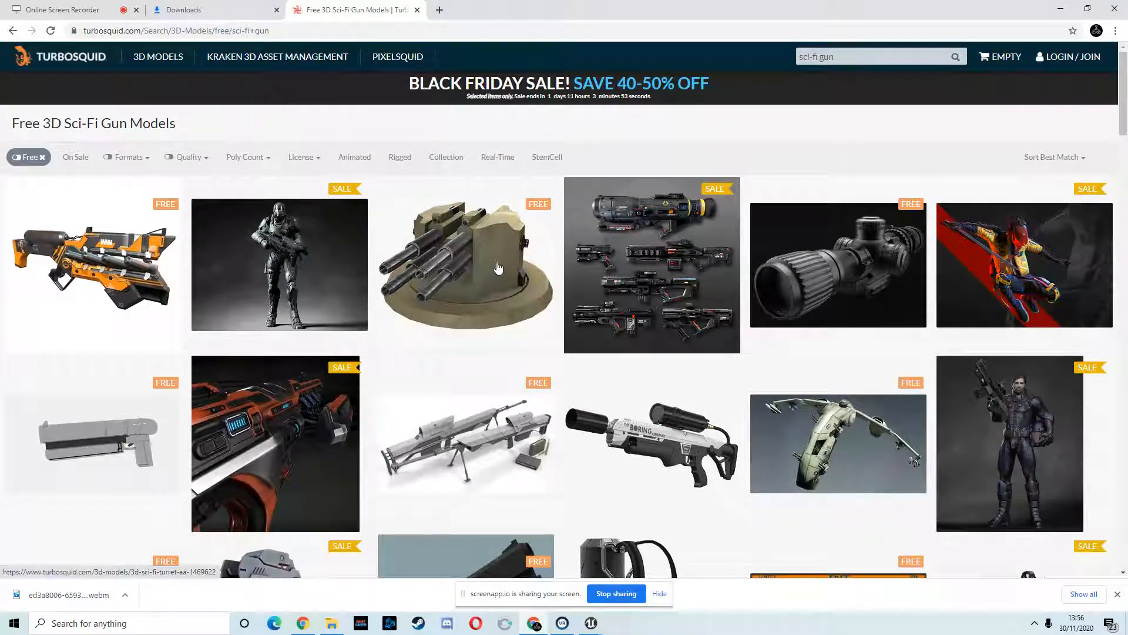
scroll(692, 269, "down", 3)
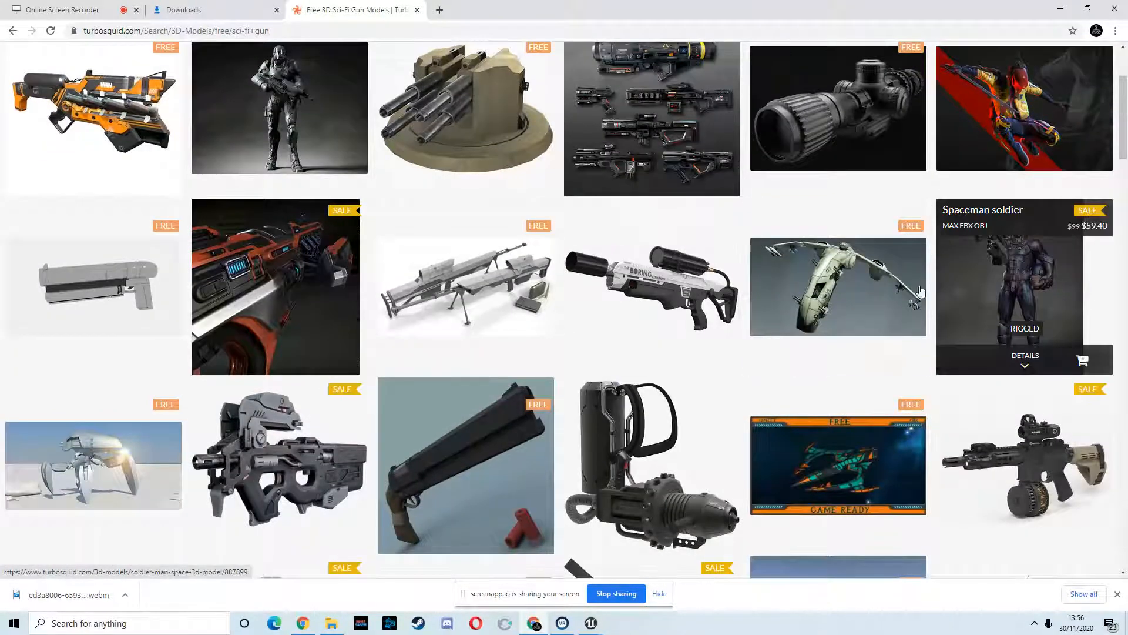
scroll(309, 326, "down", 3)
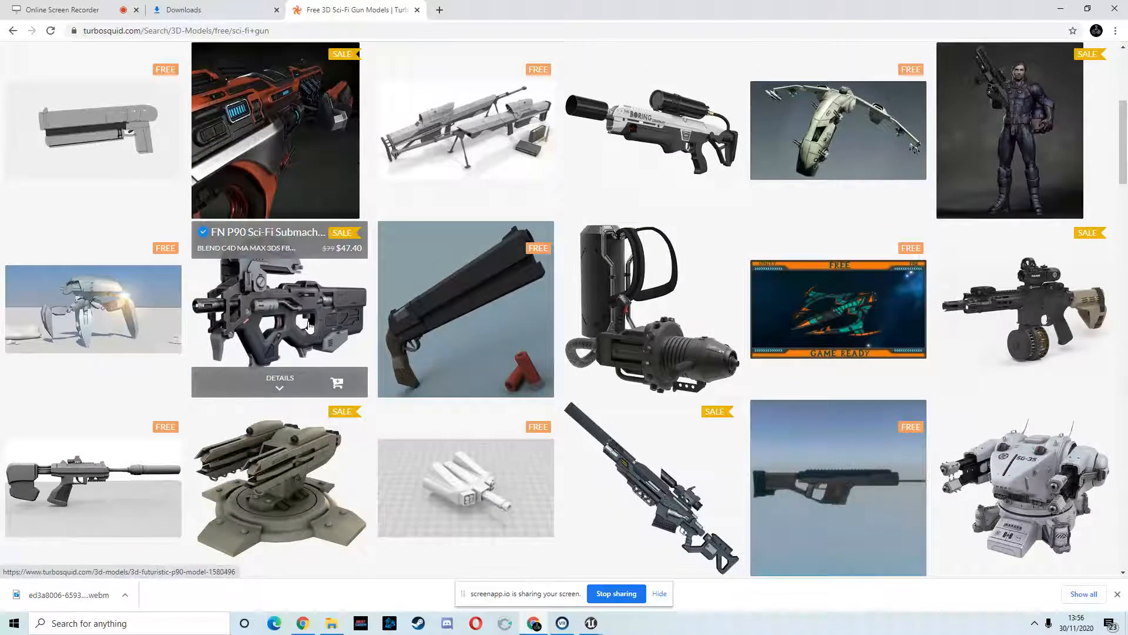
scroll(279, 325, "up", 6)
left_click(13, 32)
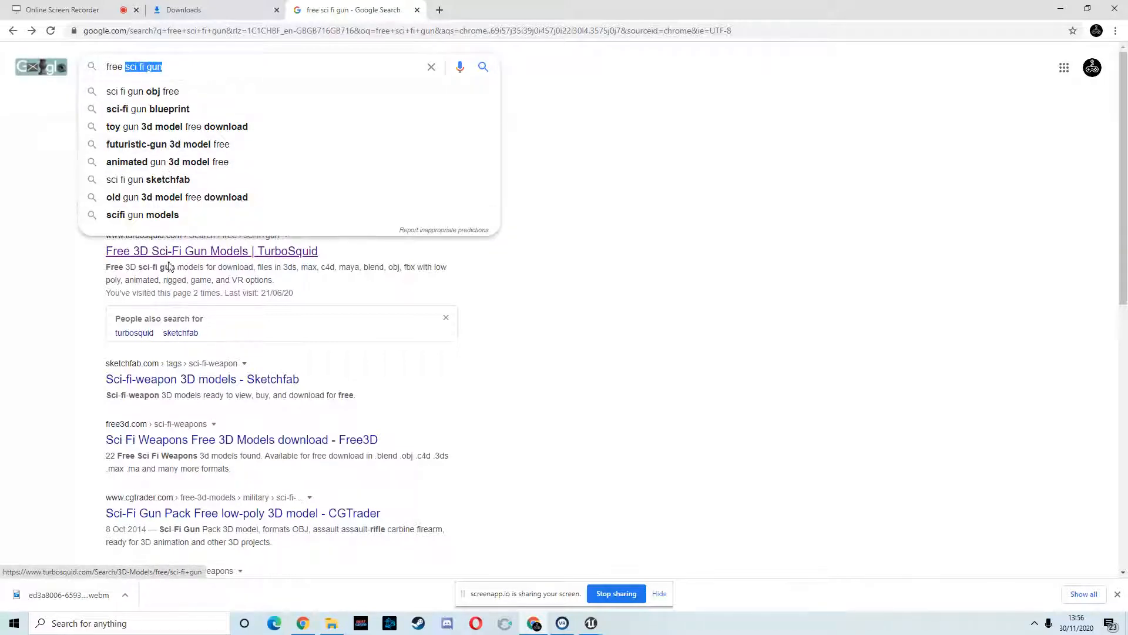
left_click(576, 103)
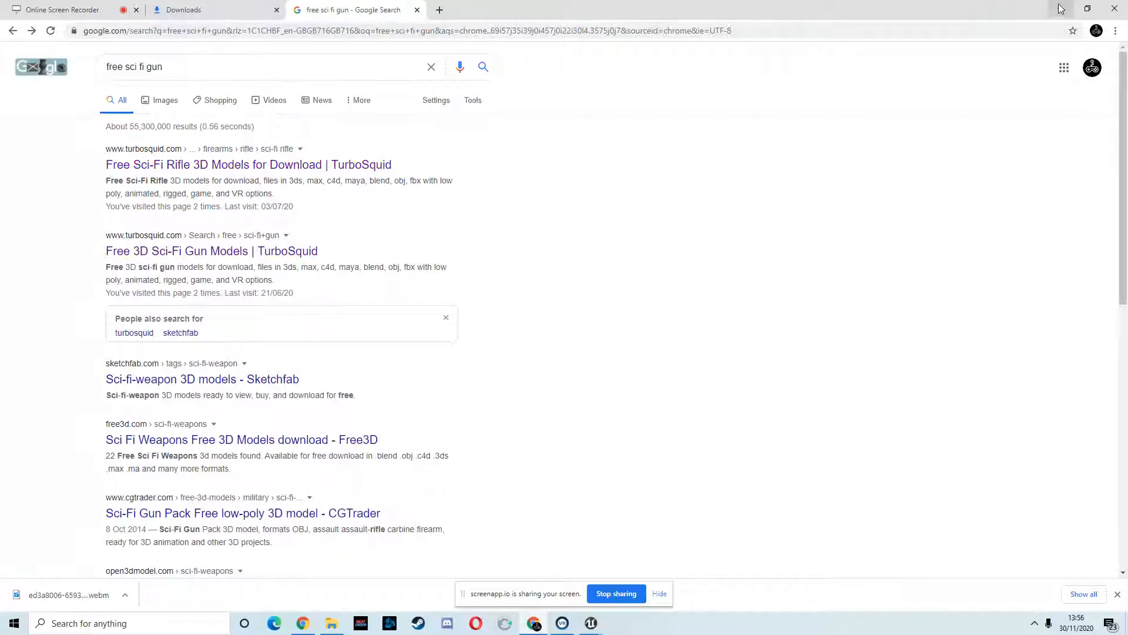
- Search Google for "free rifle fbx" and open Free3D's free FBX gun models listing
left_click_drag(170, 67, 125, 67)
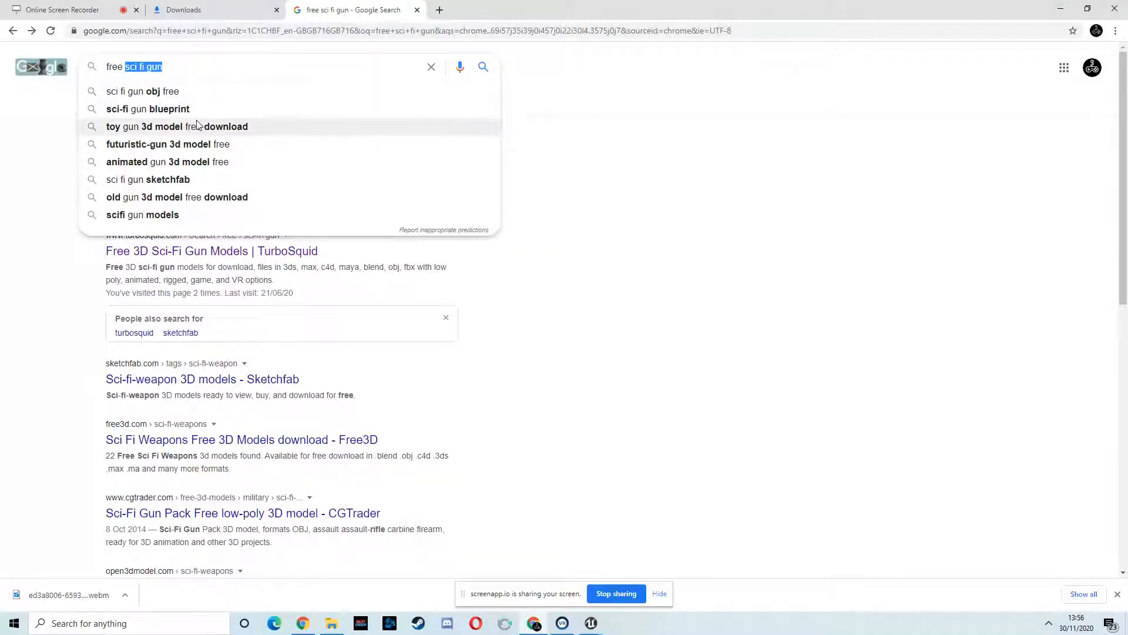
key("BackSpace")
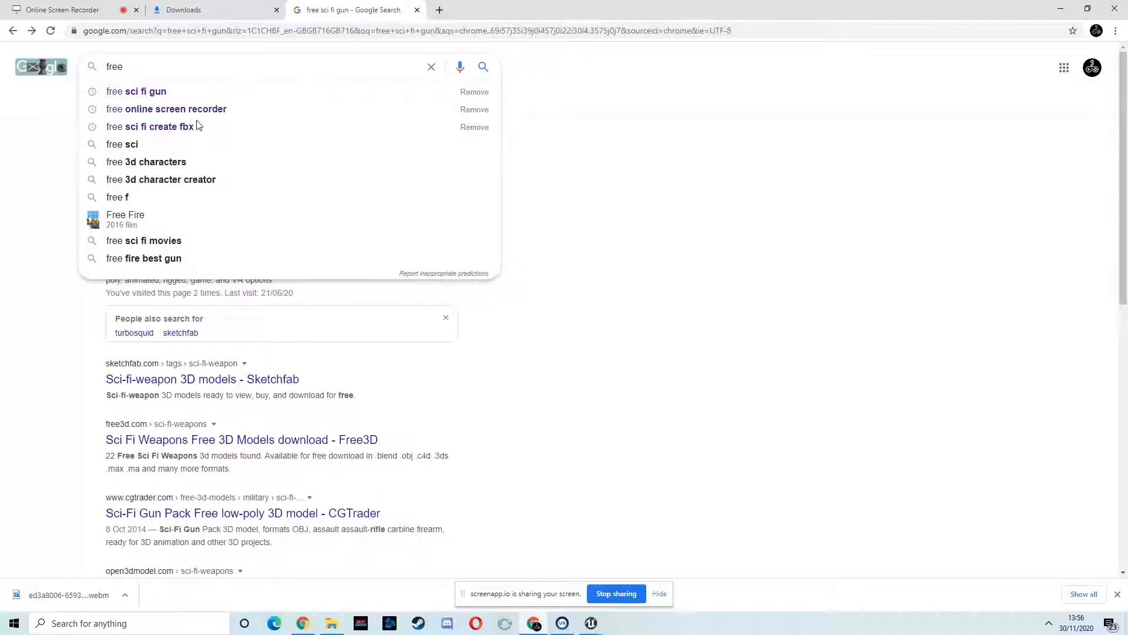
type("rifle")
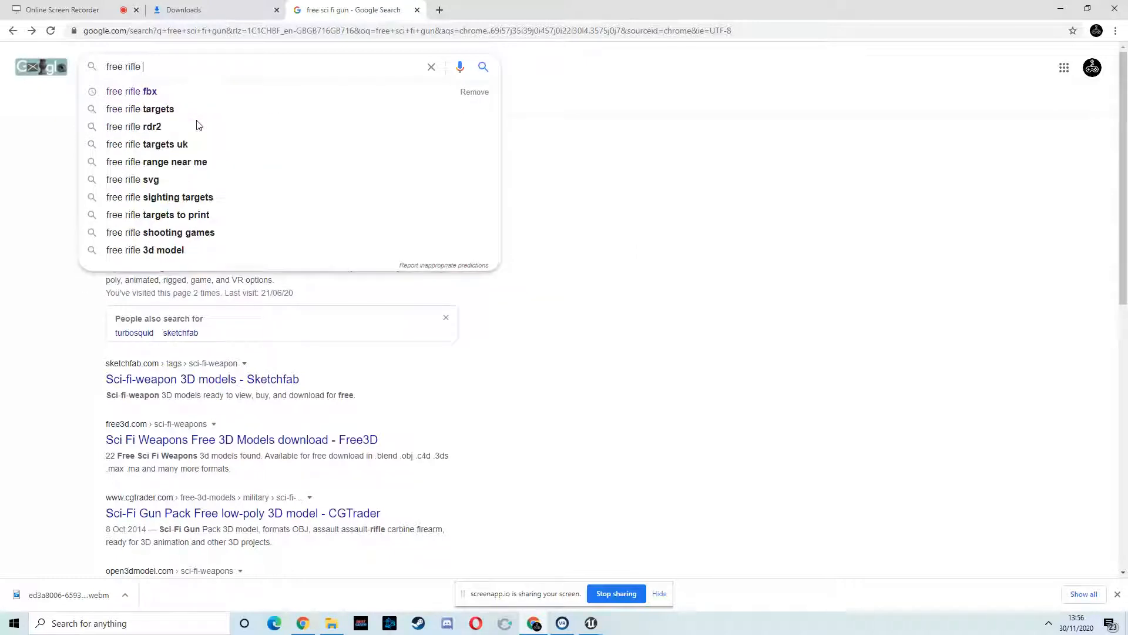
left_click(159, 94)
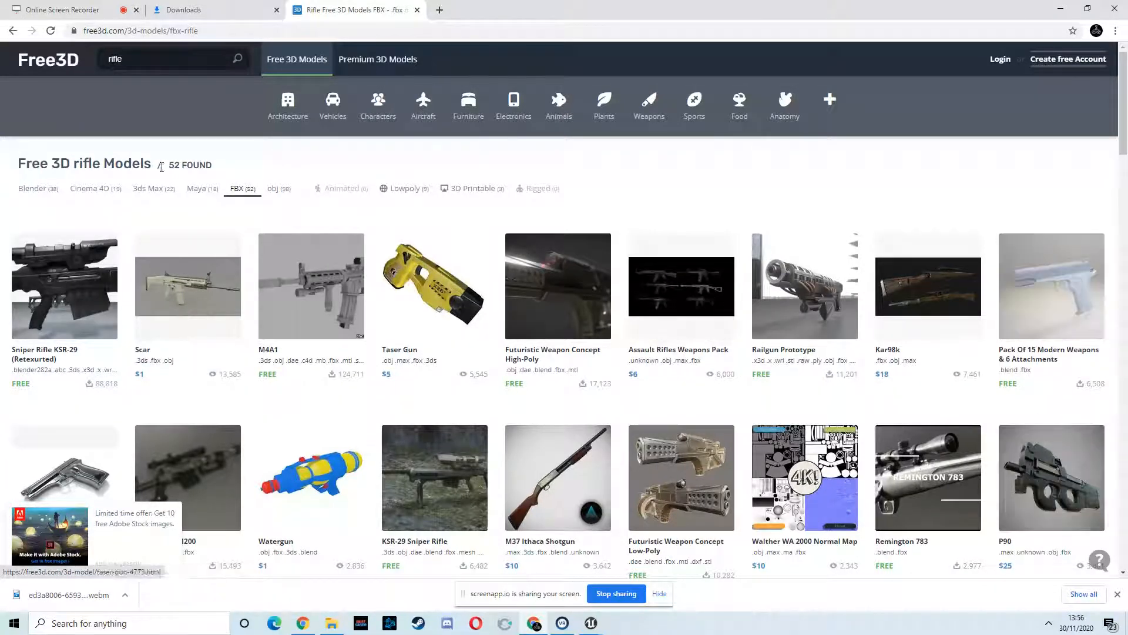
left_click(12, 31)
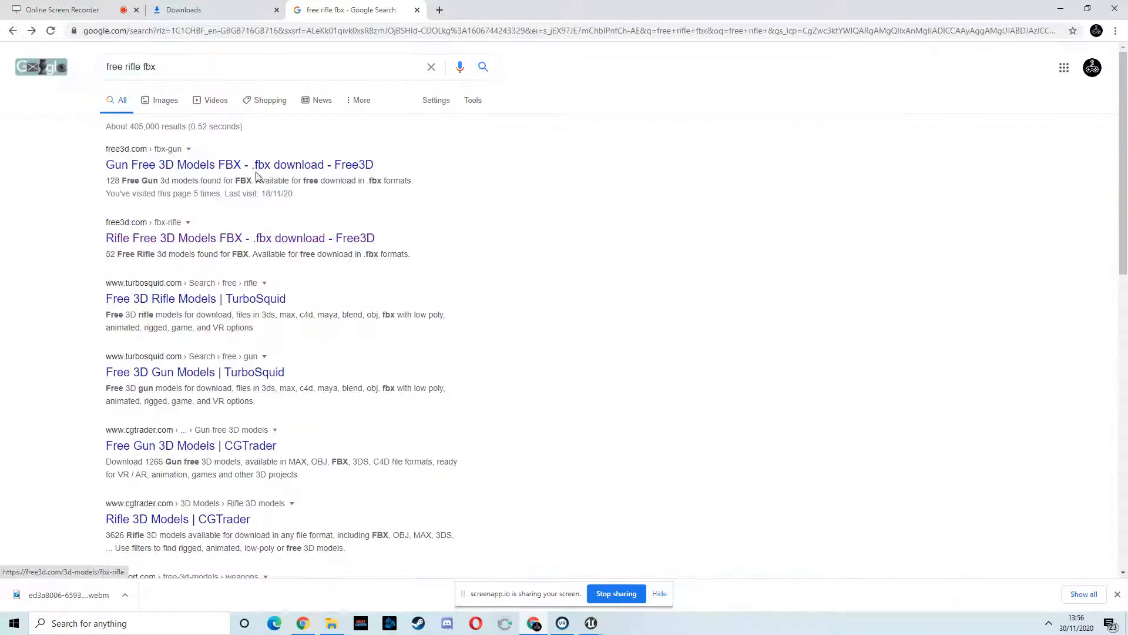
left_click(278, 167)
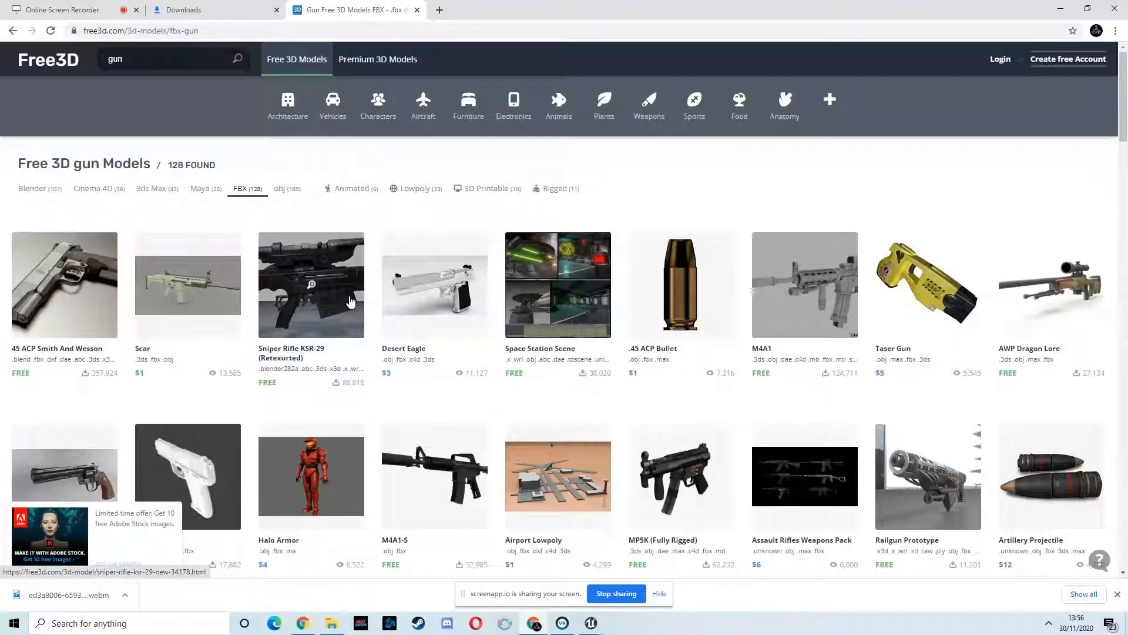
- Preview the Sniper Rifle KSR-29 and M4A1-S models and look through more of the gun listing
left_click(350, 302)
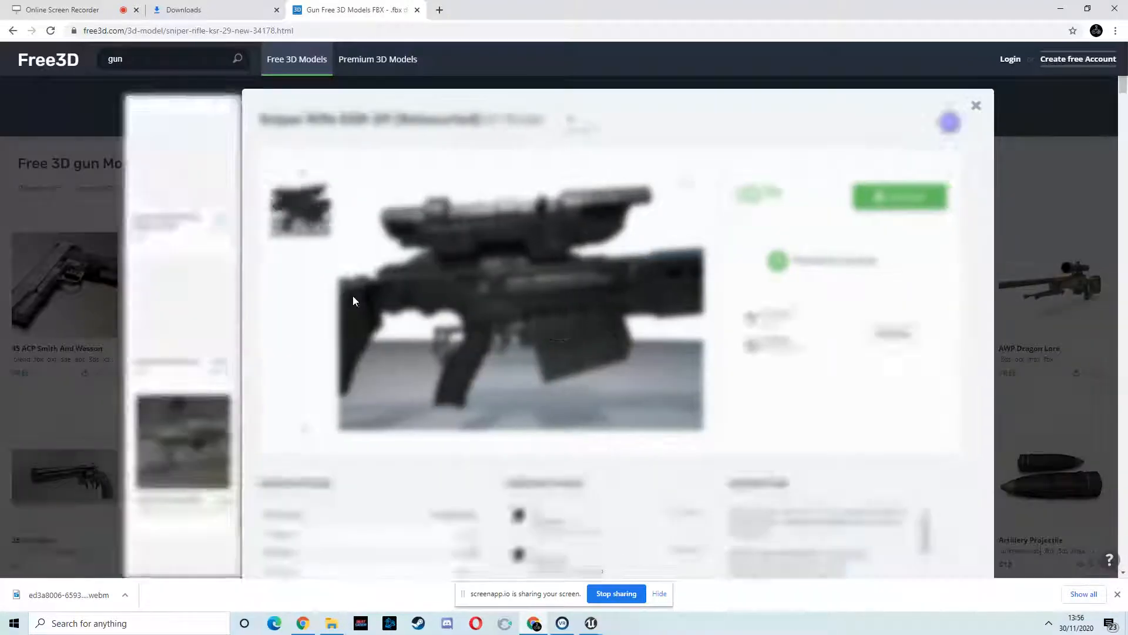
left_click(993, 116)
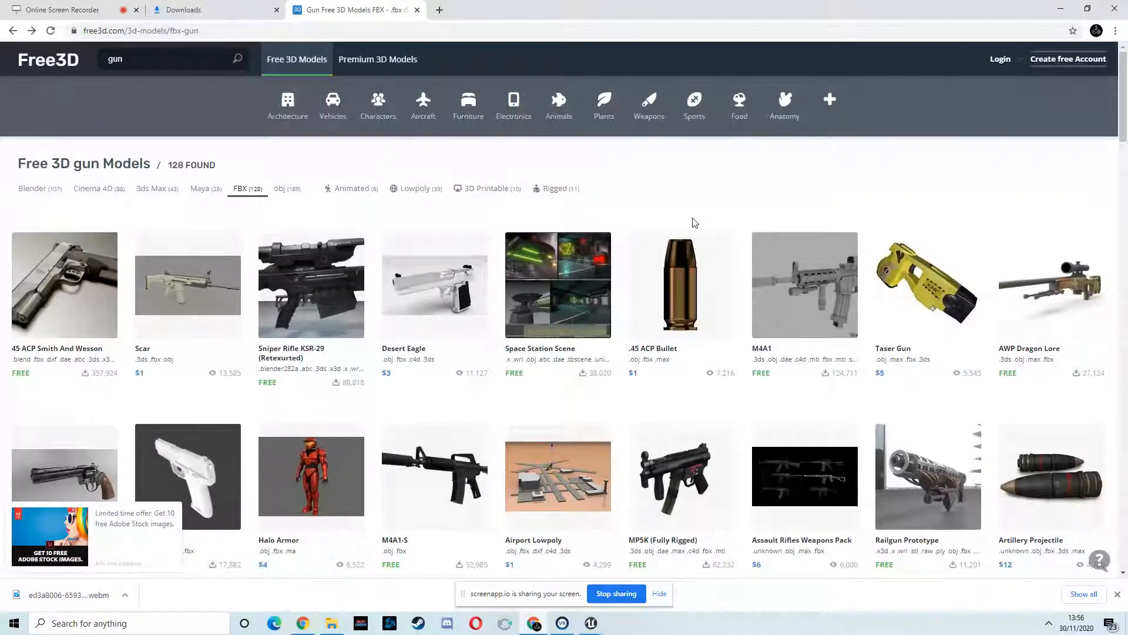
scroll(693, 222, "down", 3)
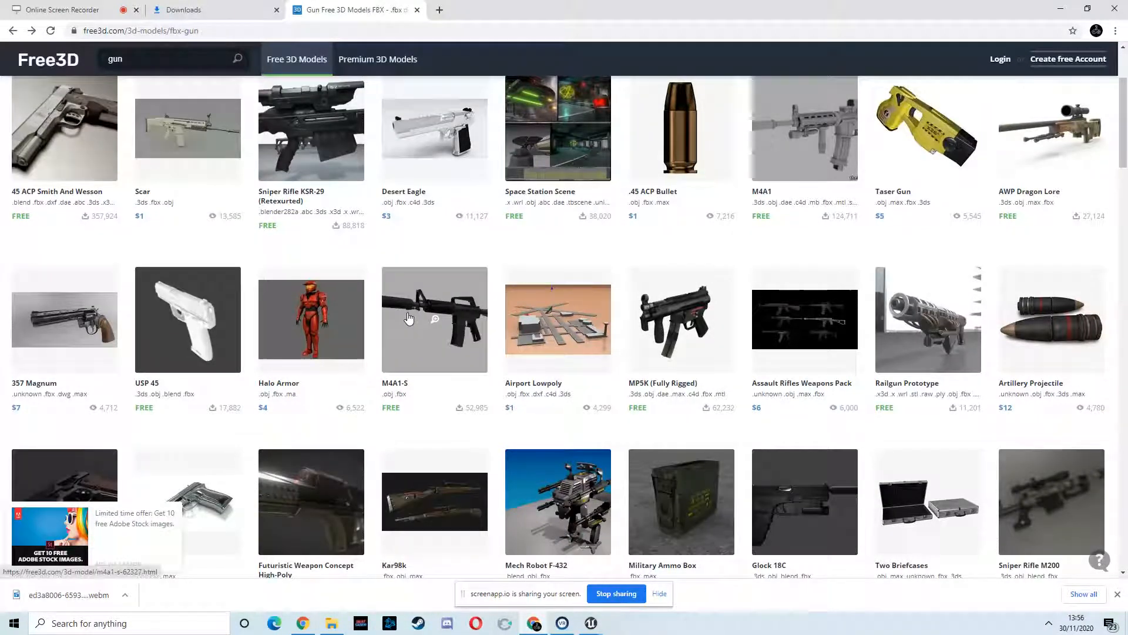
left_click(409, 318)
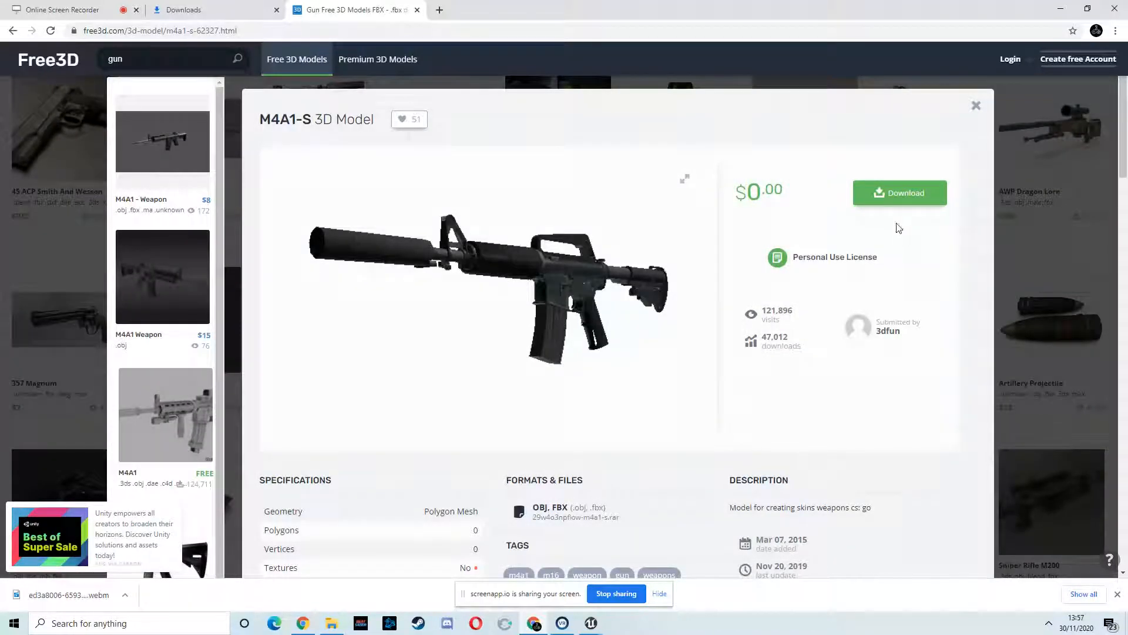
left_click(977, 109)
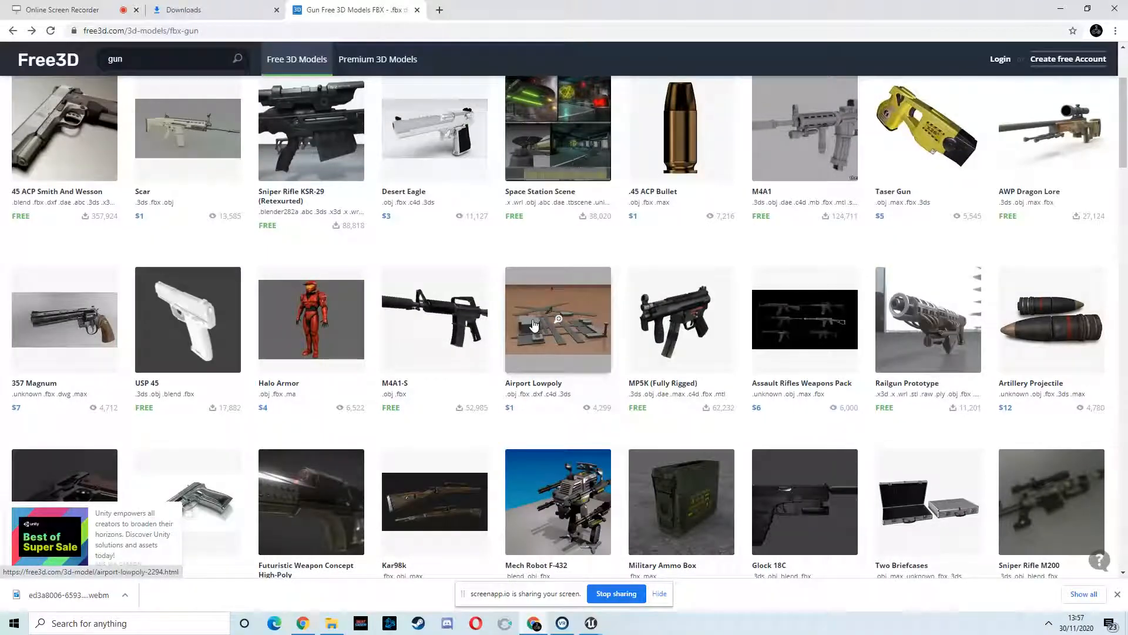
scroll(533, 325, "down", 3)
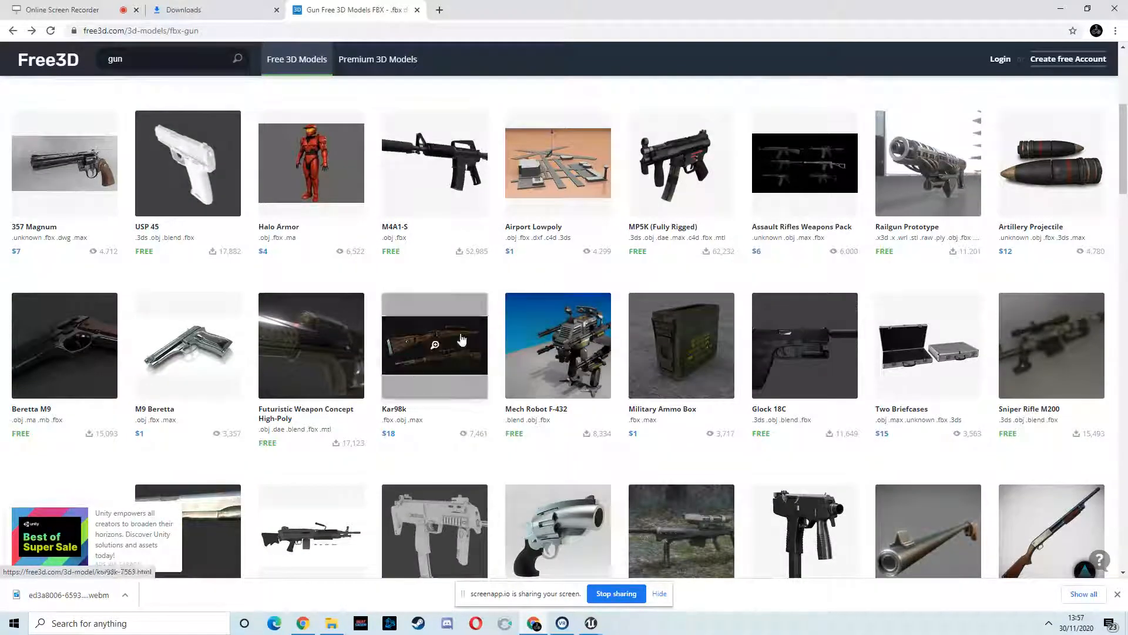
- Download the archive 29w4o3npfiow-m4a1-s.rar of the free M4A1-S model
left_click(435, 177)
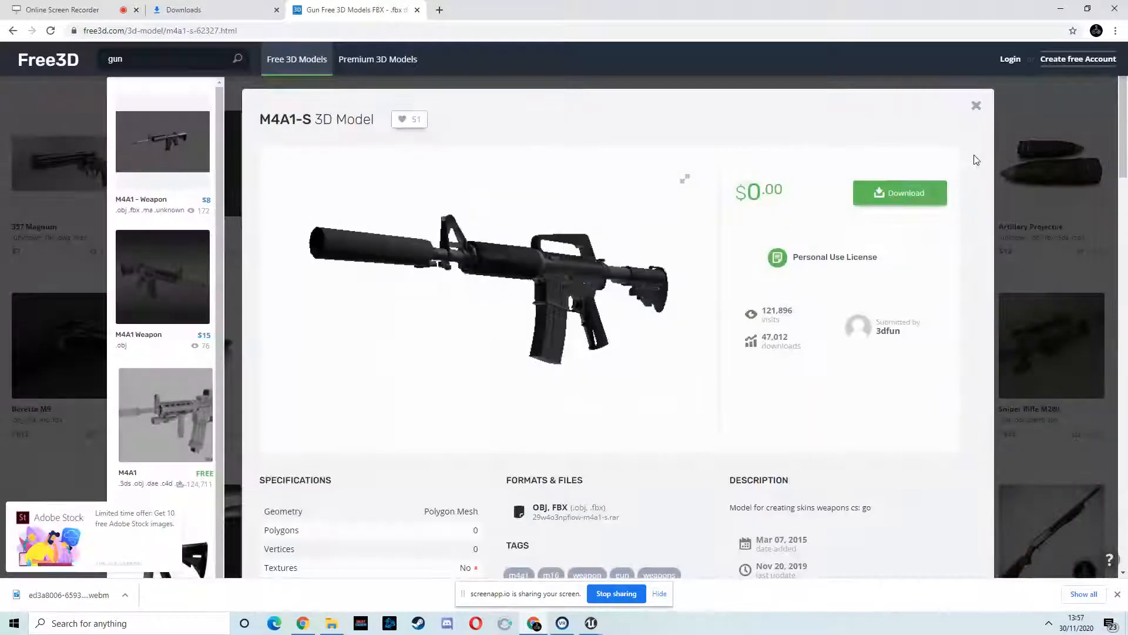
left_click(893, 198)
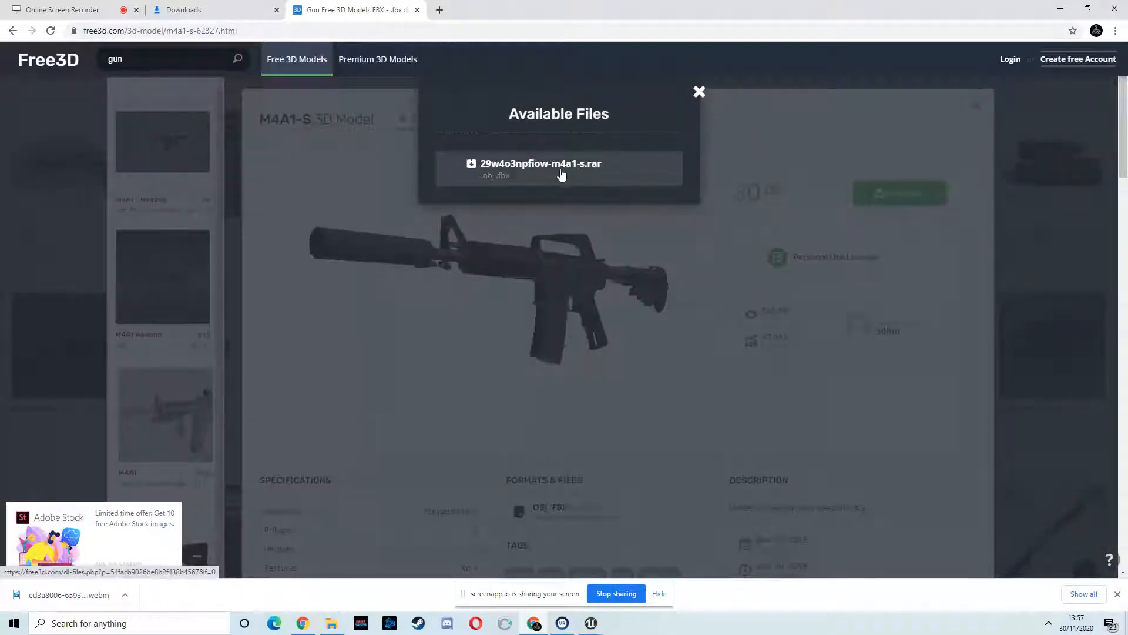
left_click(540, 170)
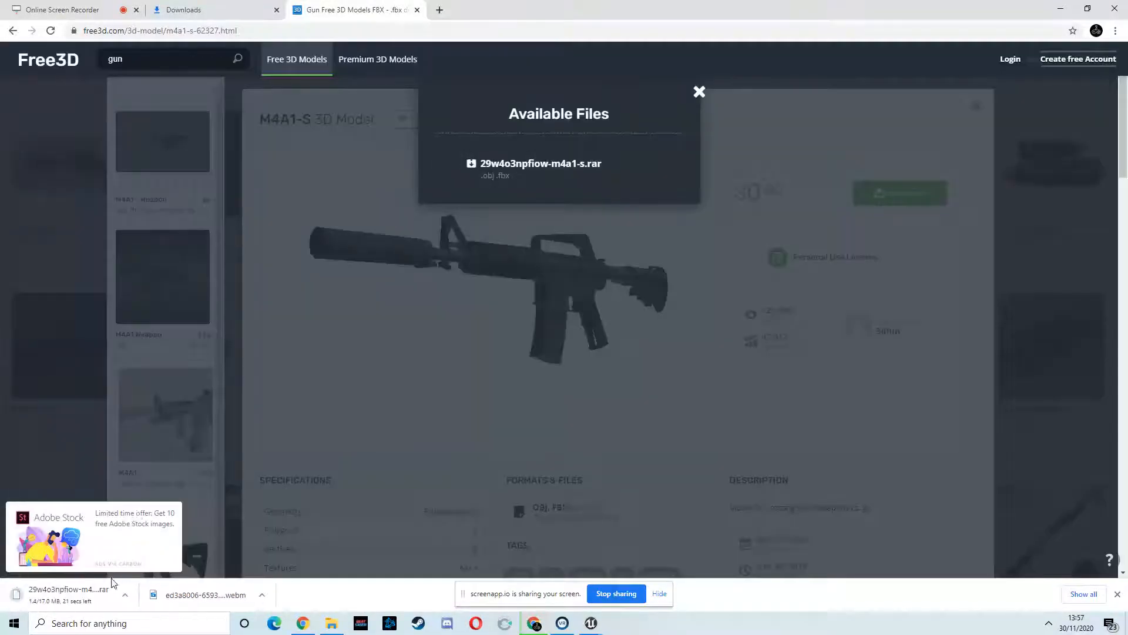
- Shrink the browser window to expose the desktop and copy the downloaded M4A1-S archive onto it
left_click_drag(839, 7, 863, 16)
left_click_drag(1028, 19, 996, 23)
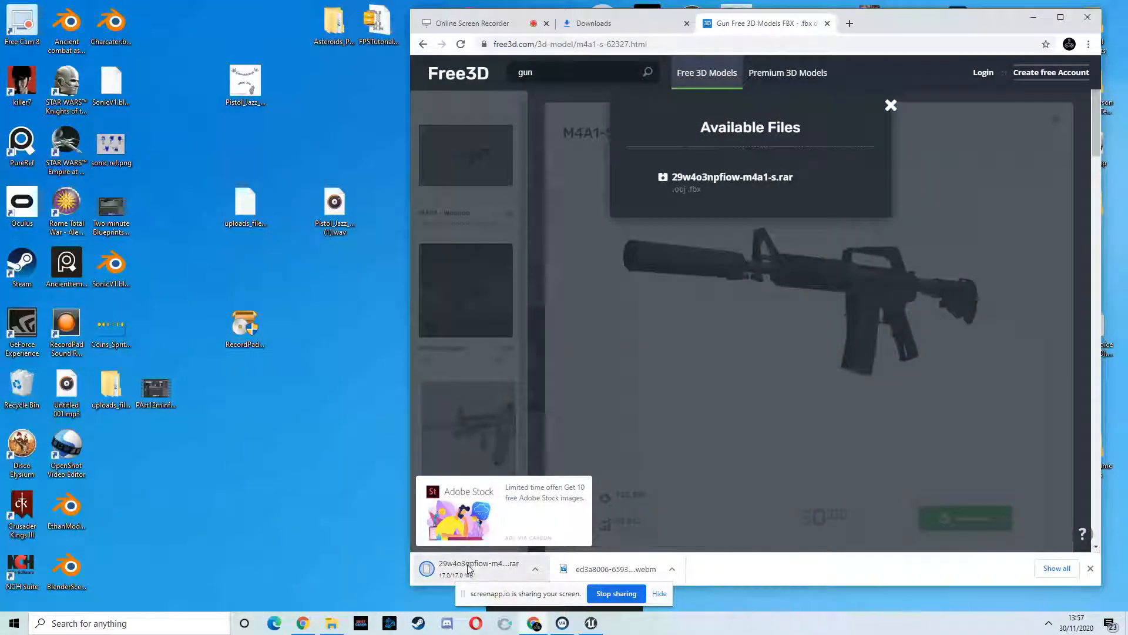
left_click_drag(477, 568, 248, 470)
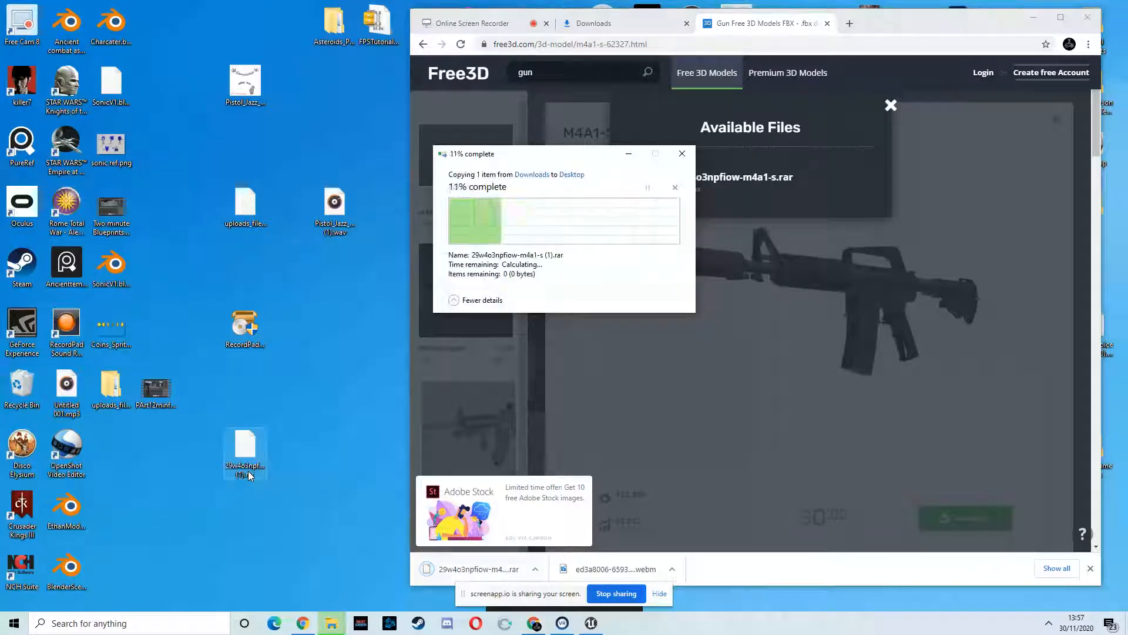
- Extract the M4A1-S archive on the desktop into its own folder with 7-Zip
right_click(252, 449)
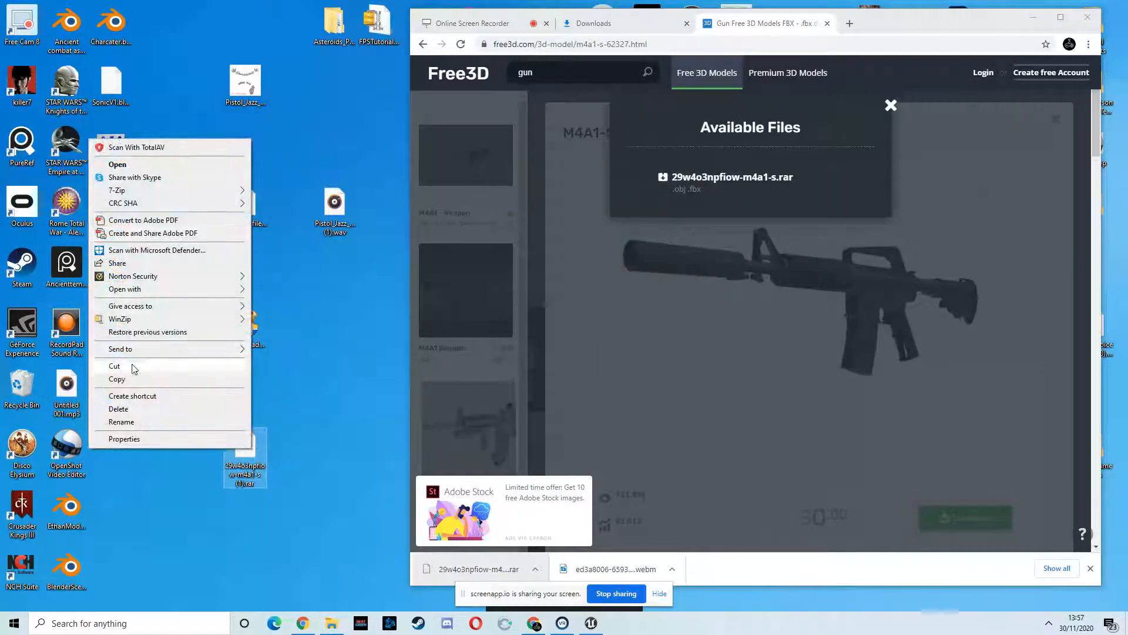
mouse_move(180, 193)
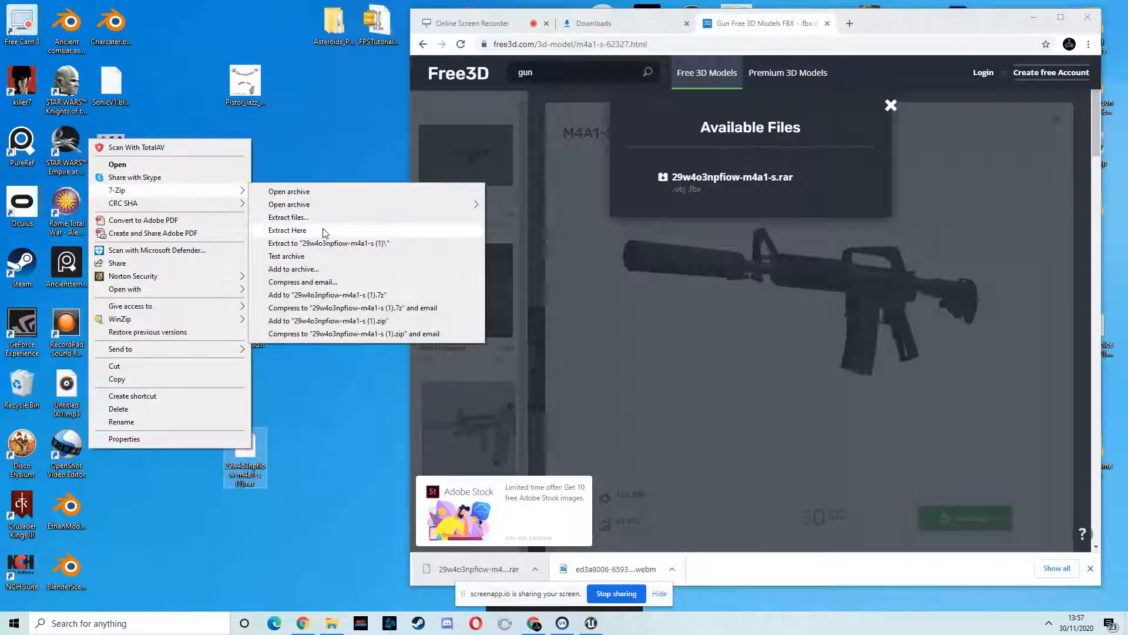
mouse_move(322, 212)
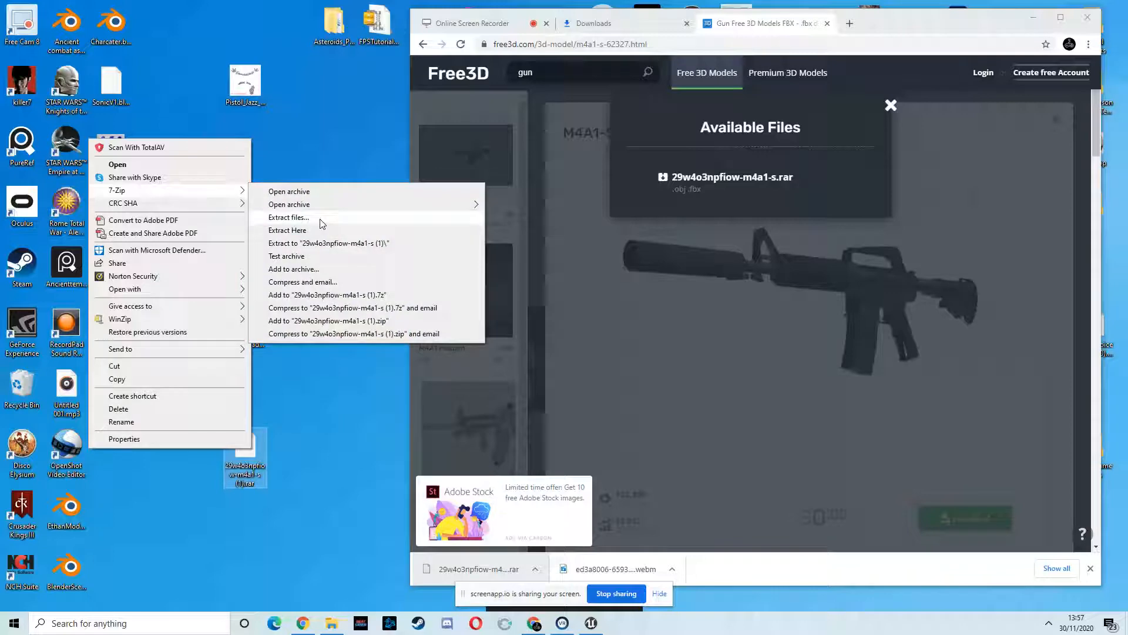
left_click(287, 217)
left_click(556, 385)
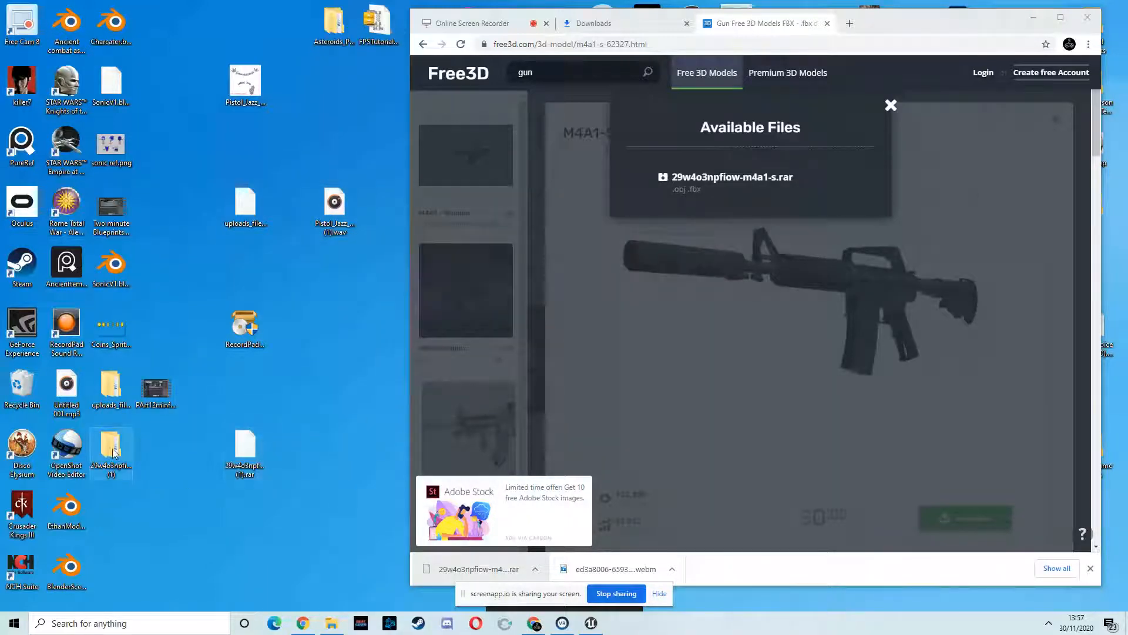
- Open the fbx subfolder of the extracted M4A1-S folder and minimise the browser window
double_click(111, 449)
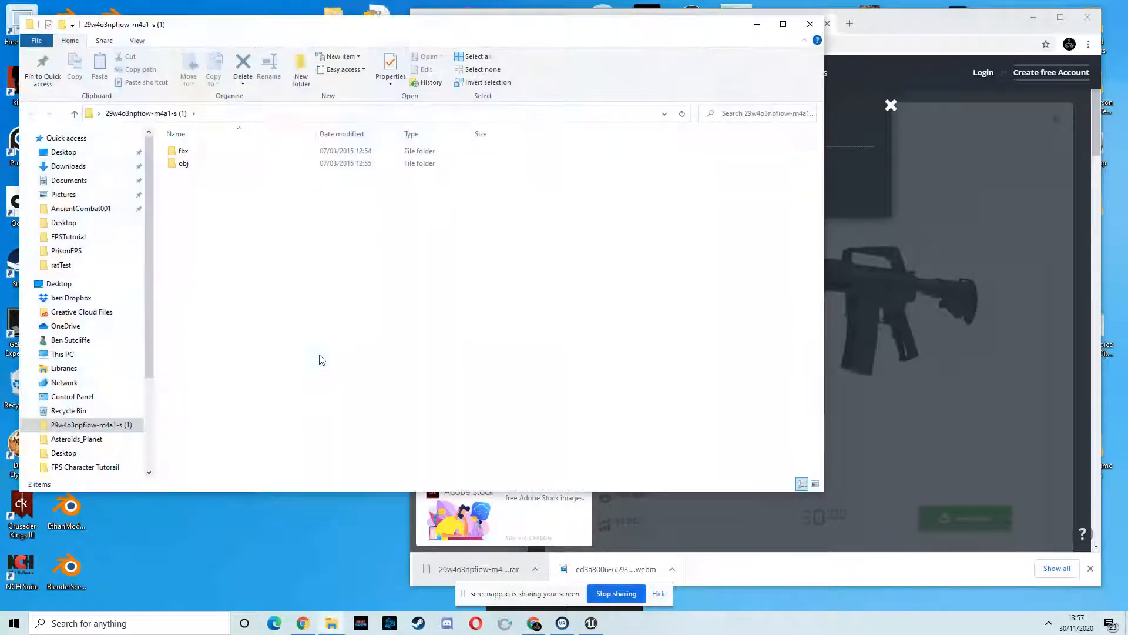
double_click(183, 151)
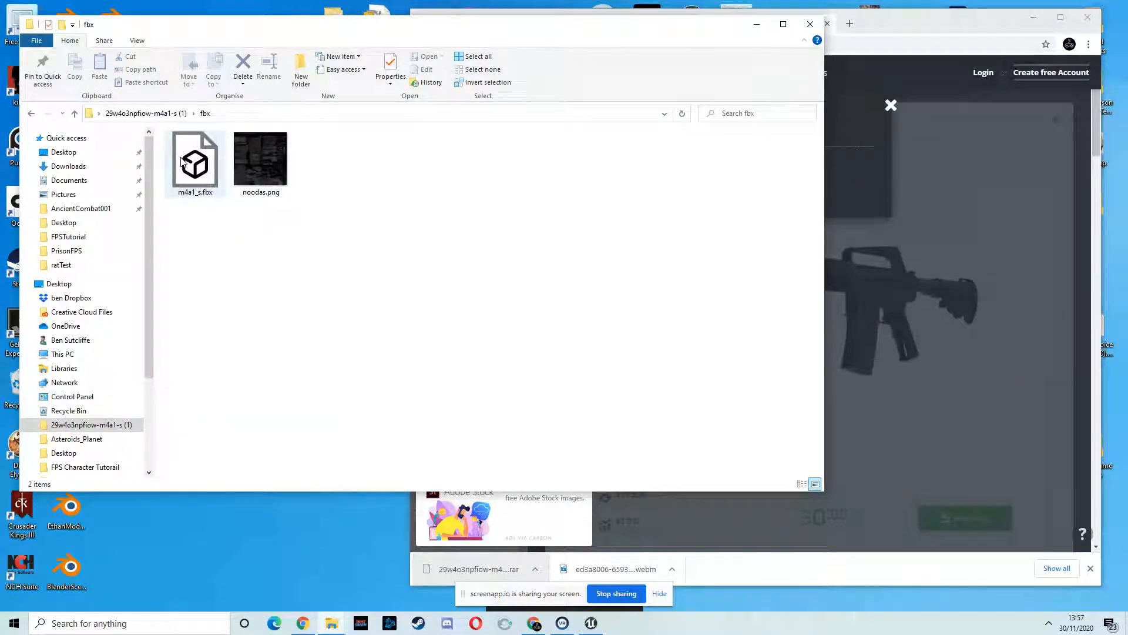
left_click(994, 33)
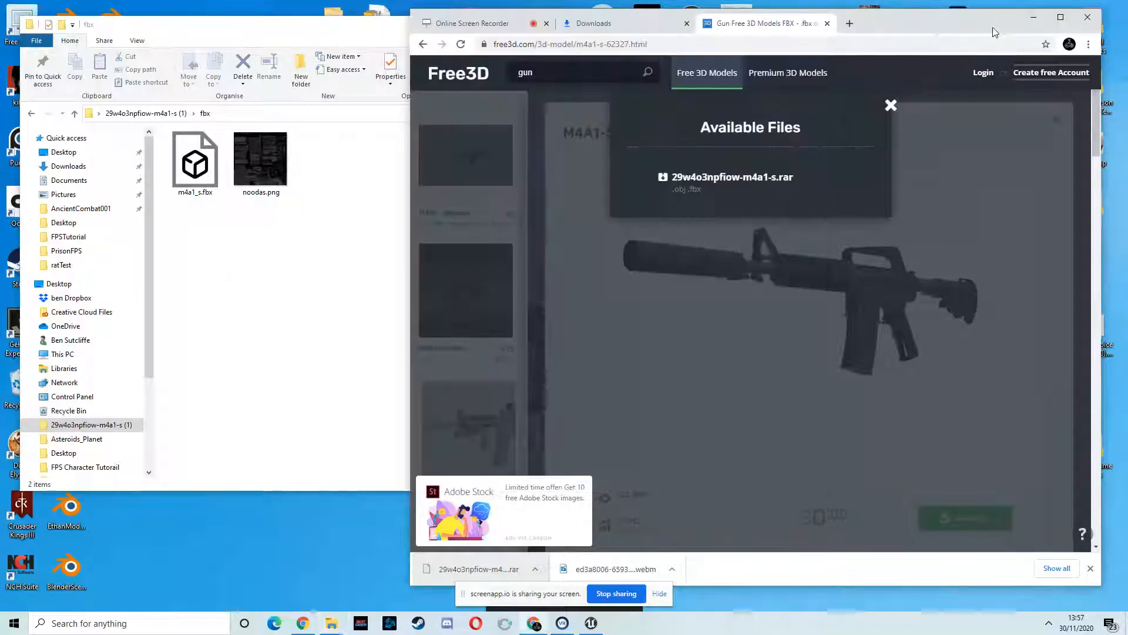
left_click(1033, 17)
- Switch to Unreal Editor and open the Models folder under Content
left_click(593, 624)
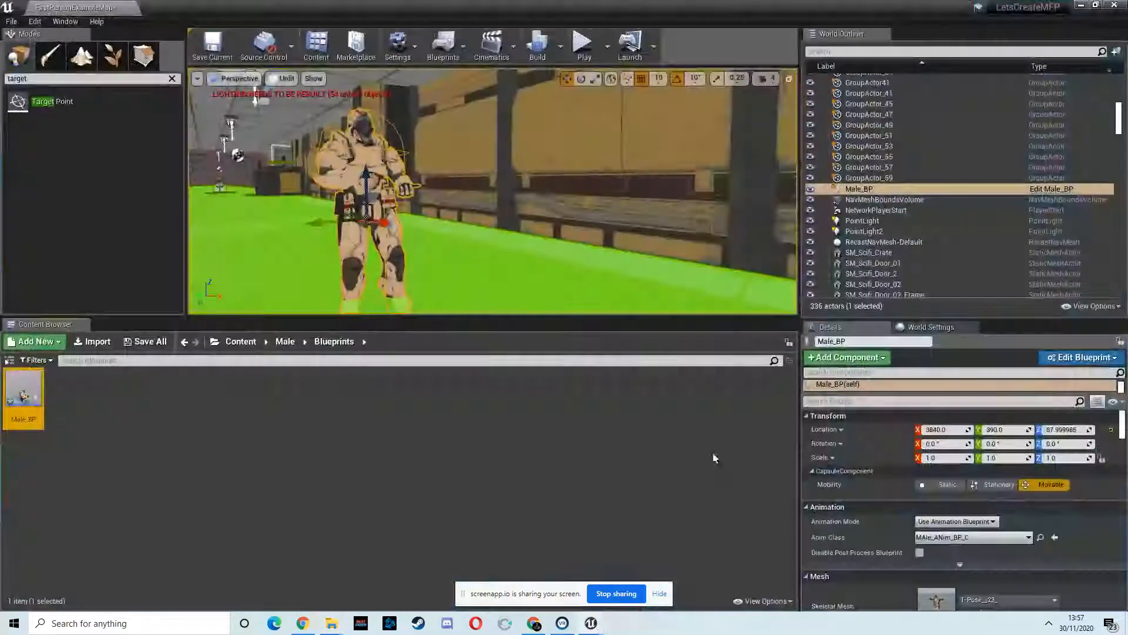
left_click(241, 342)
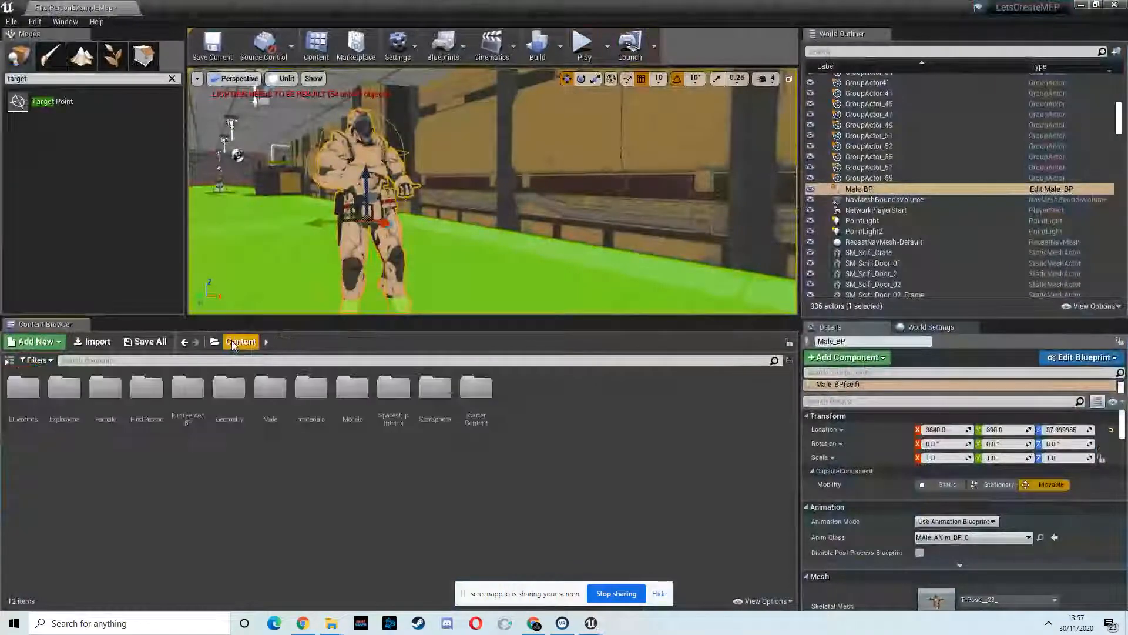
double_click(347, 389)
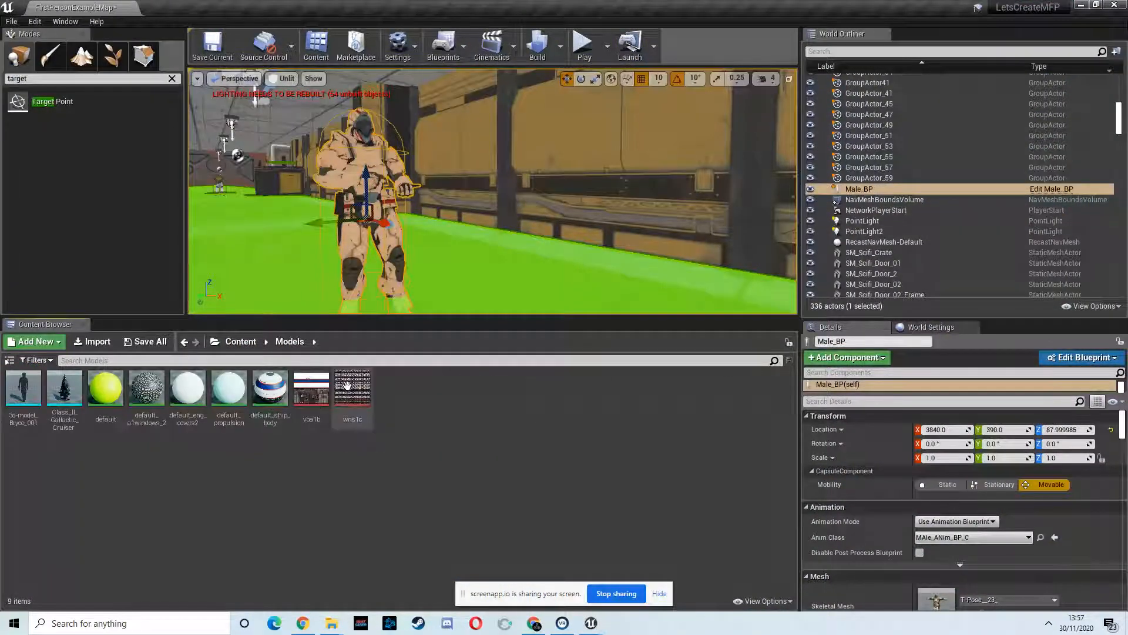
- Import m4a1_s.fbx from the extracted folder into the Models folder as a static mesh with the default import options
left_click_drag(630, 2, 824, 40)
left_click_drag(195, 165, 861, 341)
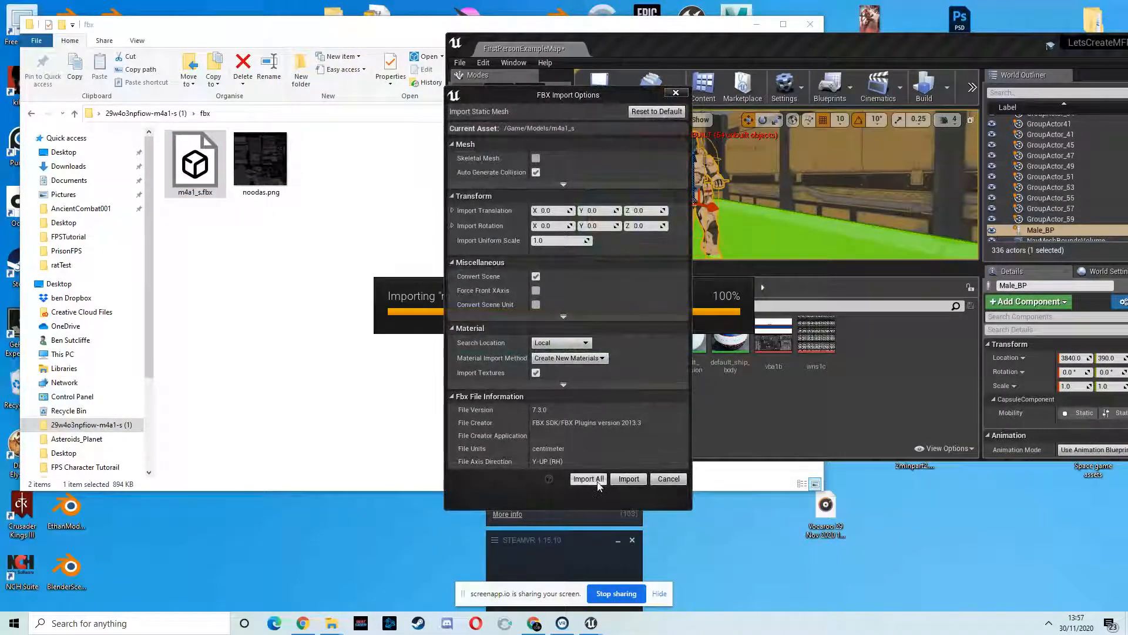
left_click(597, 479)
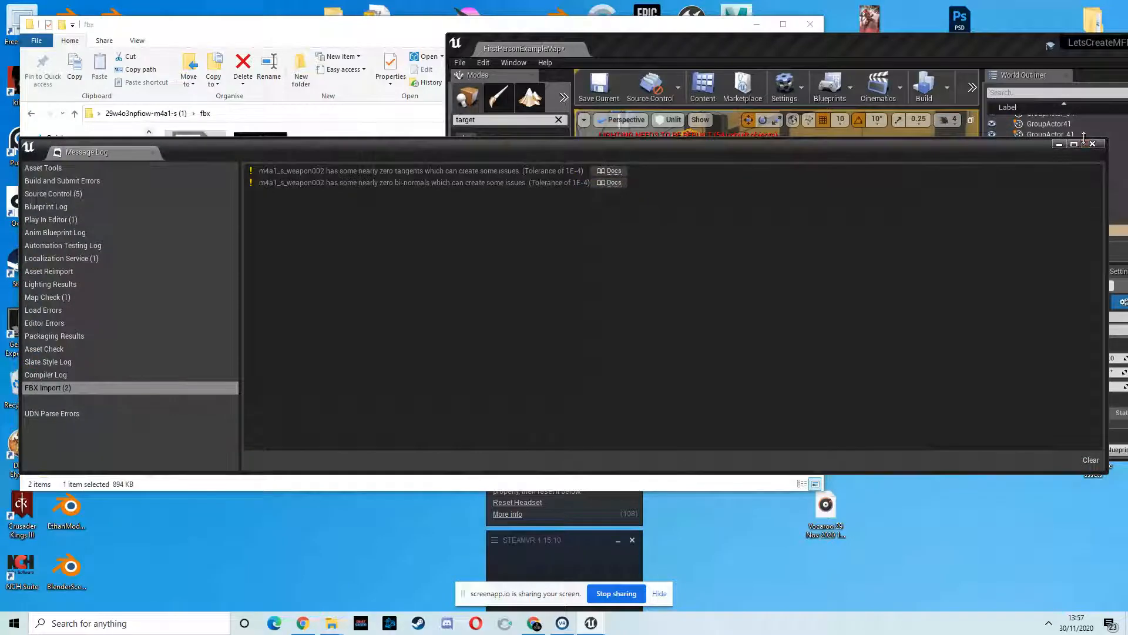
- Close the import message log, import noodas.png into the Models folder, and maximise the editor window
left_click(1092, 143)
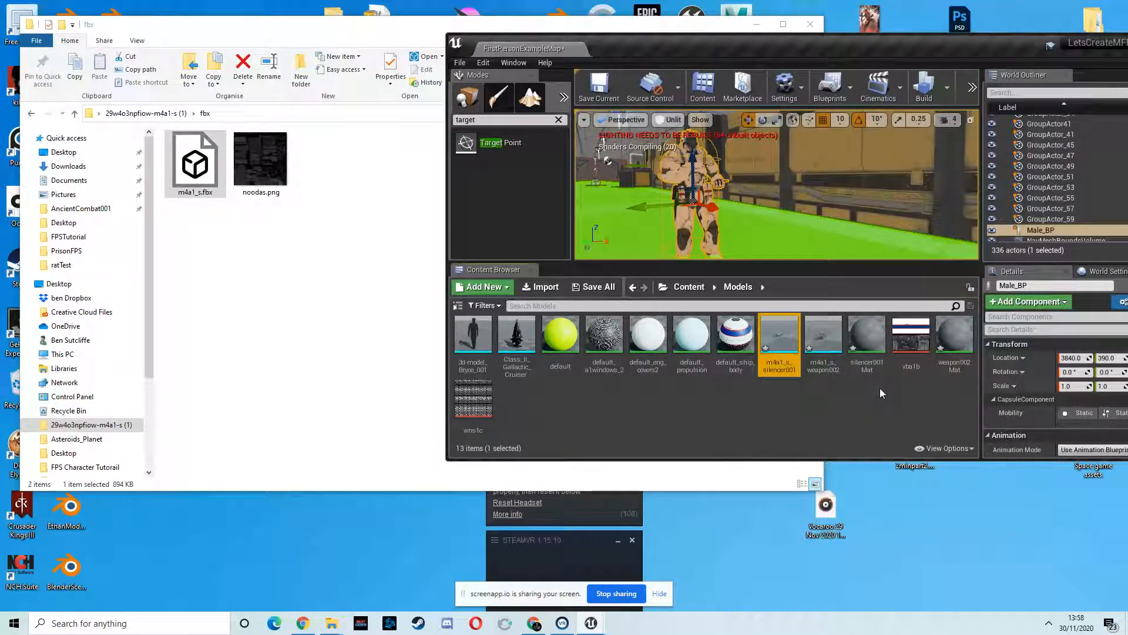
left_click_drag(276, 160, 561, 395)
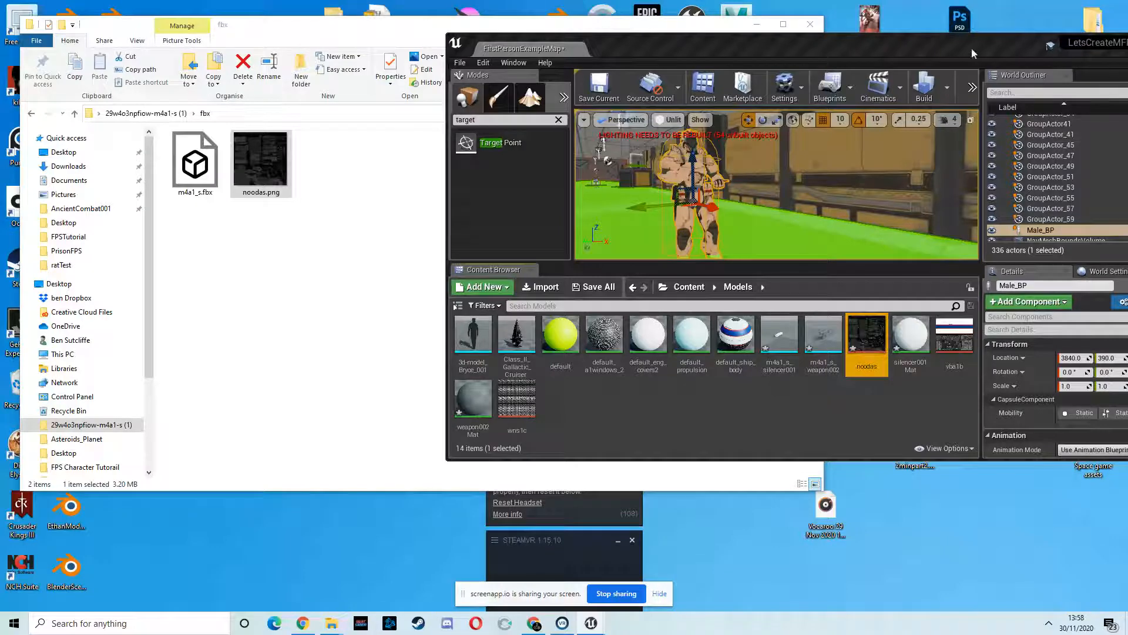
left_click_drag(980, 50, 834, 45)
left_click(1021, 37)
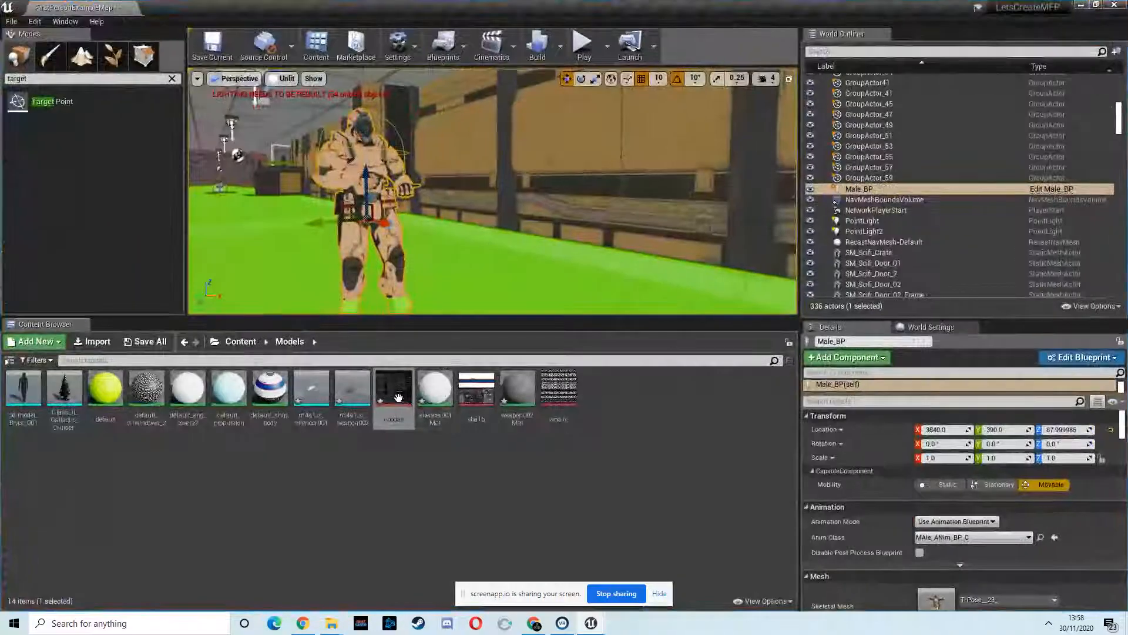
- Create a material from the noodas texture in the Models folder and name it Gun_MAT
mouse_move(399, 383)
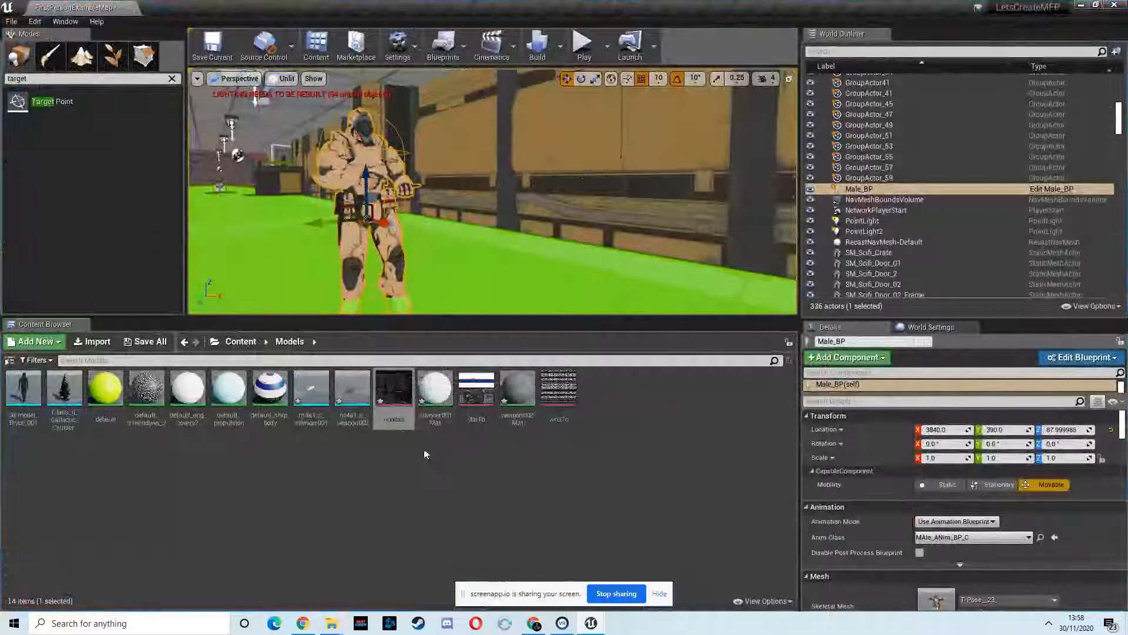
right_click(395, 389)
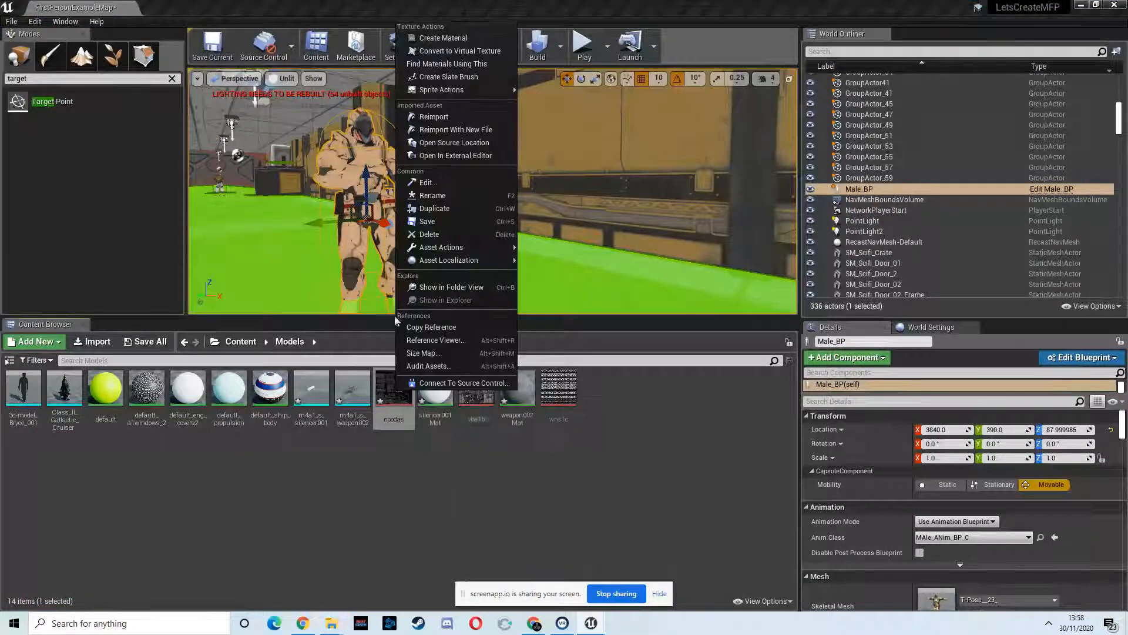
left_click(456, 41)
type("Gun_MAt")
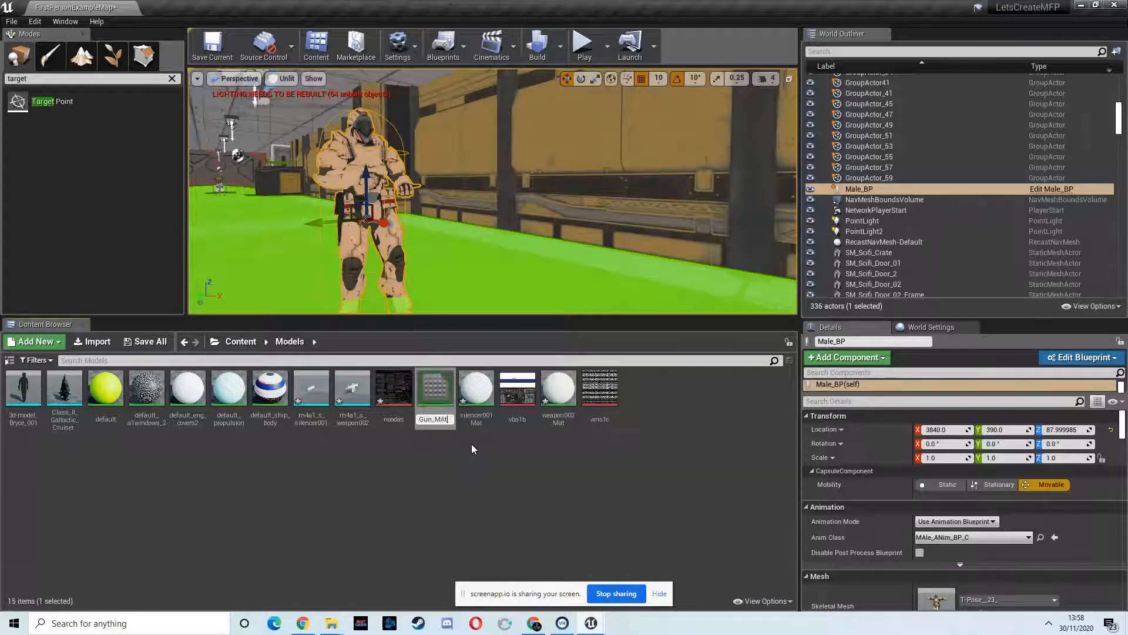
key("BackSpace")
type("T")
key("Return")
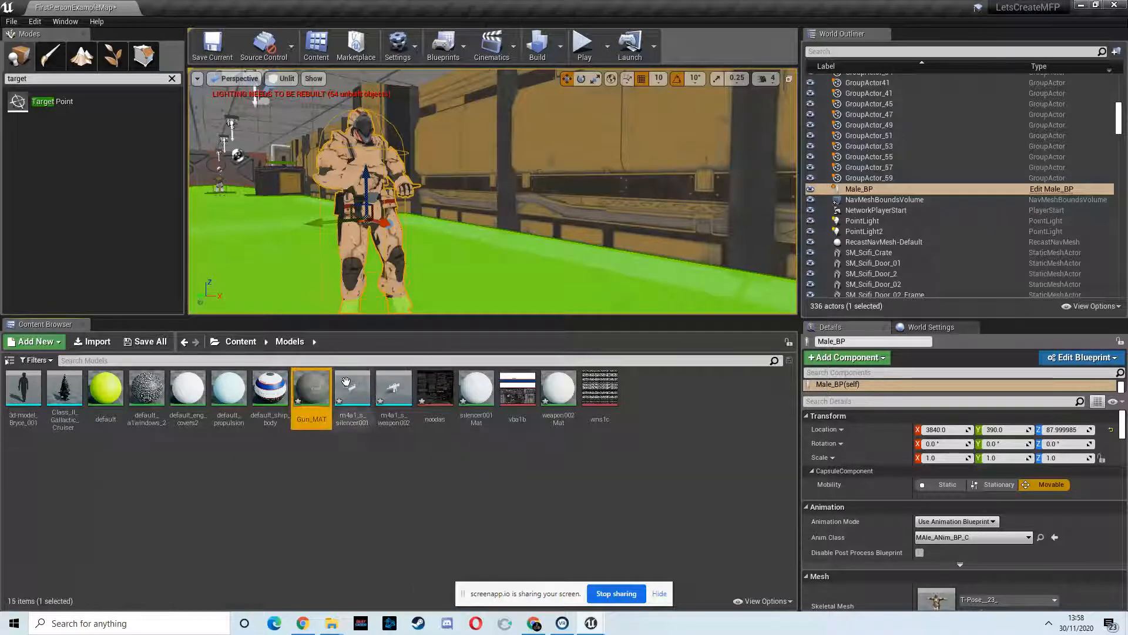
- Space out the texture sample and result nodes in the Gun_MAT material graph and apply the changes
double_click(315, 389)
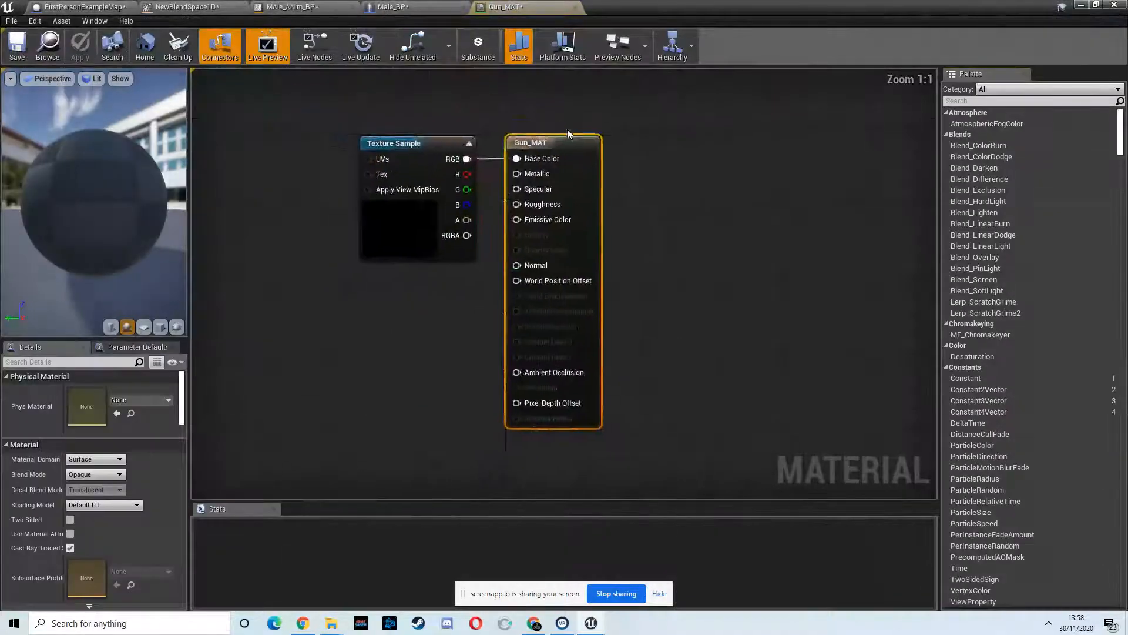
left_click(332, 216)
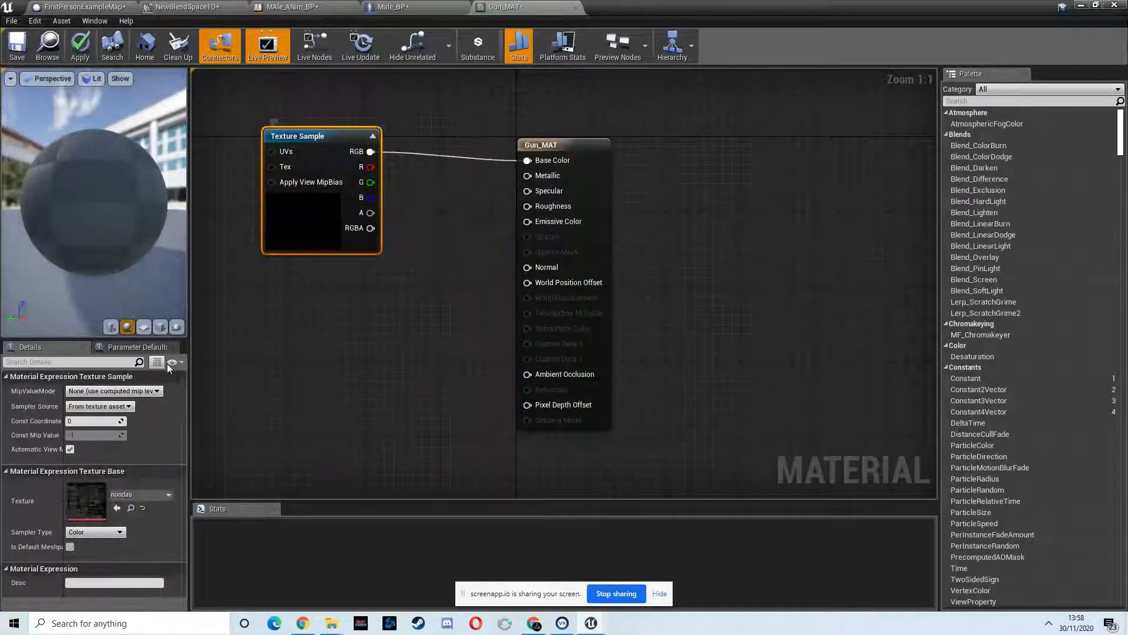
left_click_drag(578, 148, 606, 139)
left_click_drag(329, 136, 299, 135)
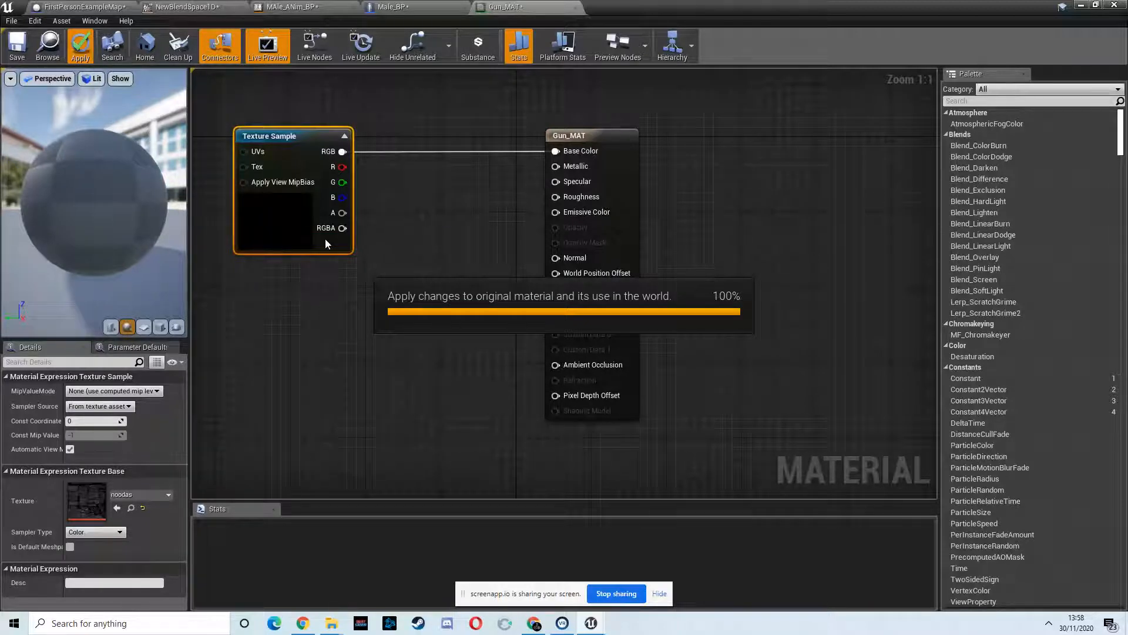
left_click(1081, 6)
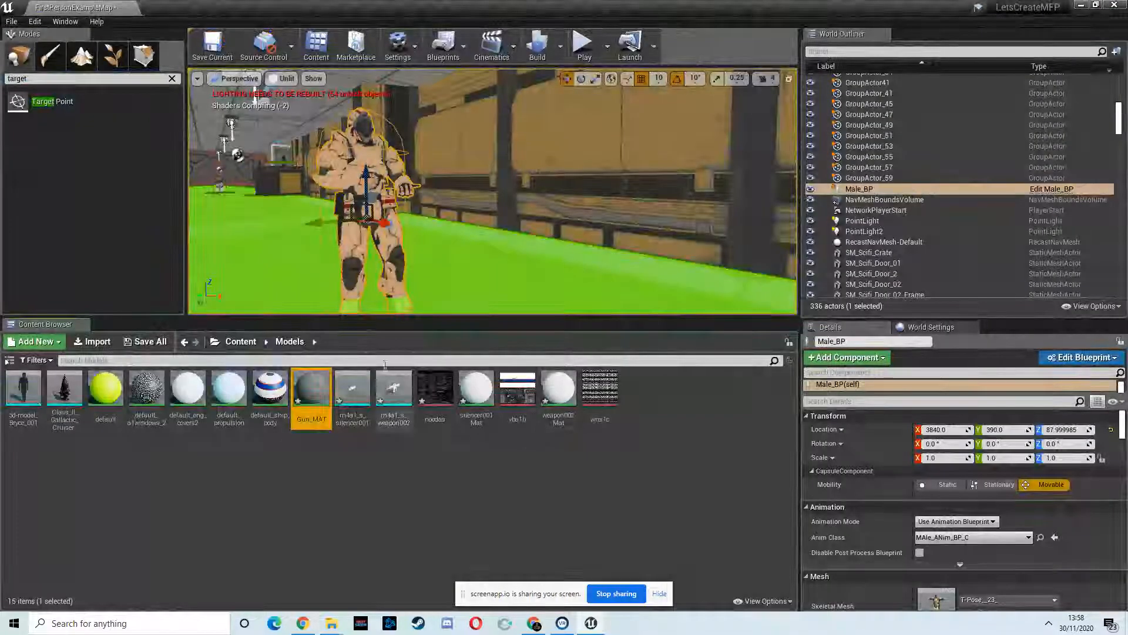
- Assign Gun_MAT to the material slot of the m4a1_s_weapon002 static mesh and inspect the rifle up close
double_click(397, 401)
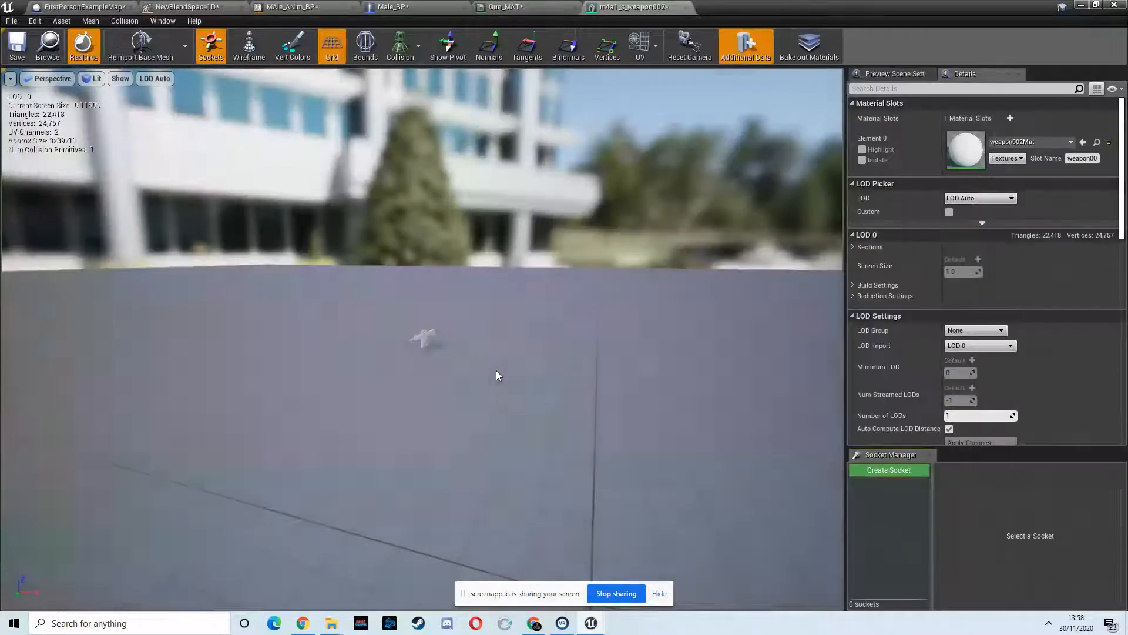
left_click(1052, 143)
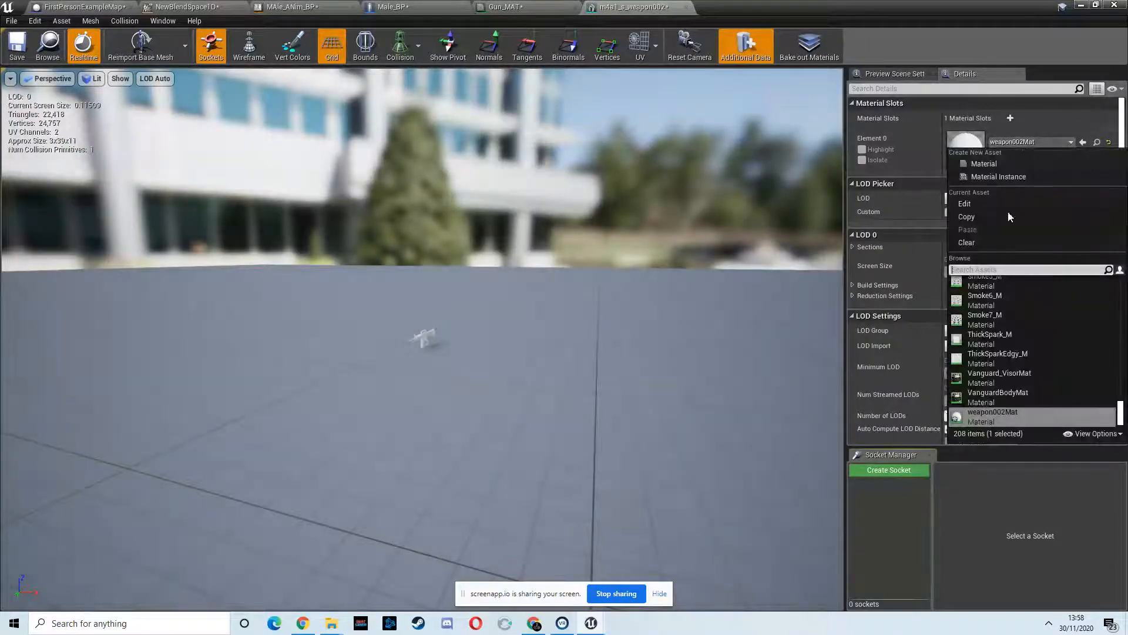
type("gun")
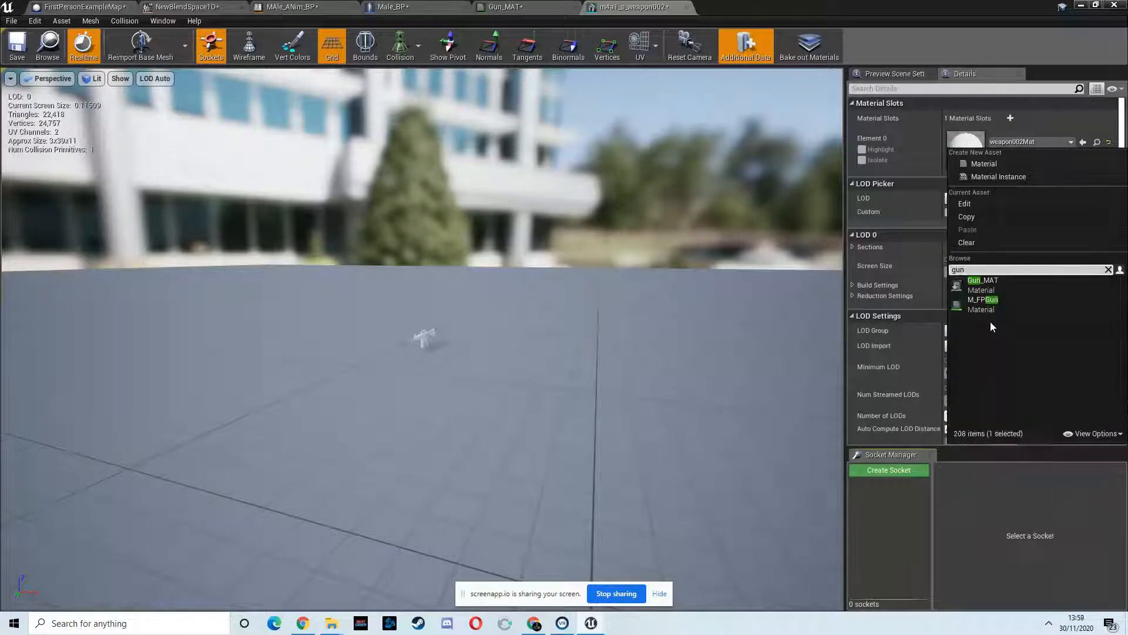
left_click(973, 283)
right_click_drag(565, 335, 453, 341)
key("w")
key("d")
key("w")
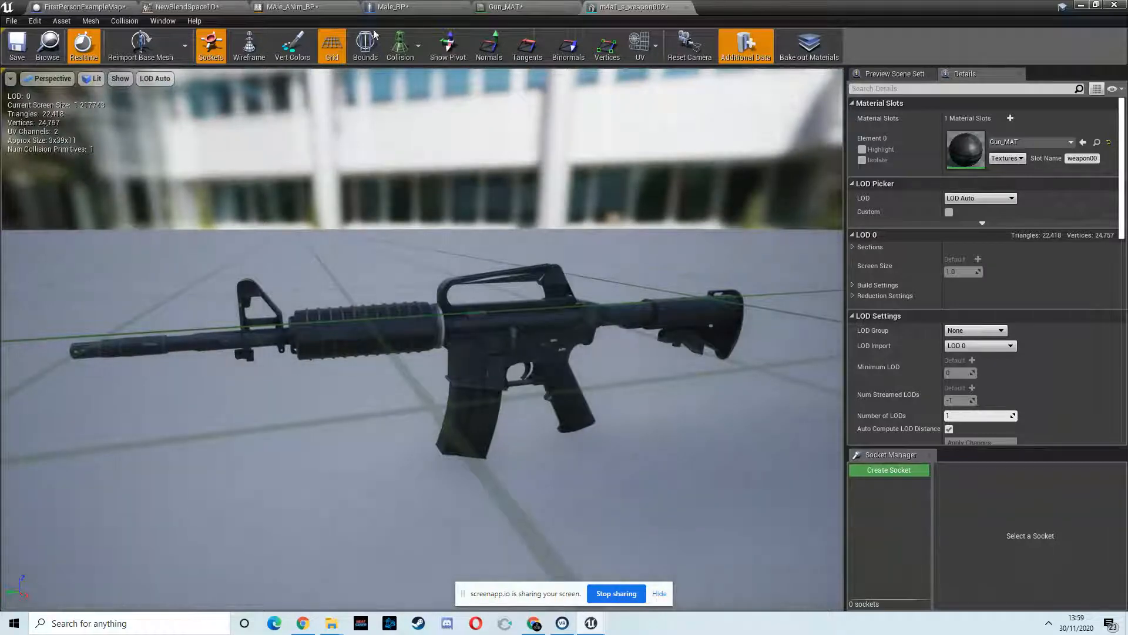
left_click(1080, 6)
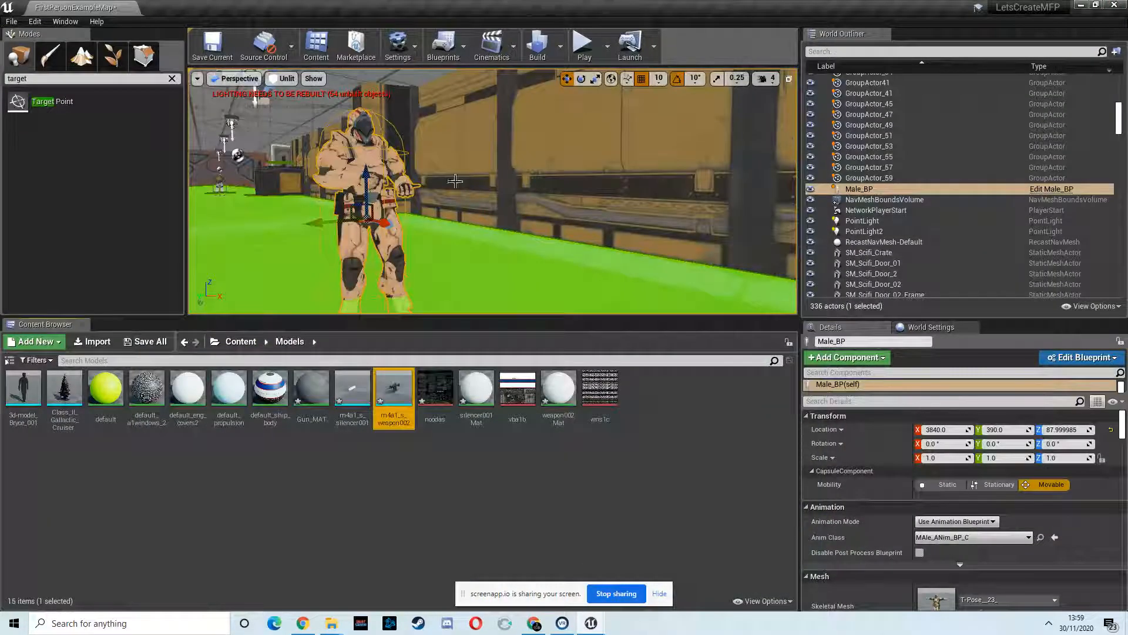
- Open the T-Pose__23__Skeleton asset from the Mesh folder inside Content's Male folder
key("w")
right_click_drag(467, 161, 498, 198)
key("f")
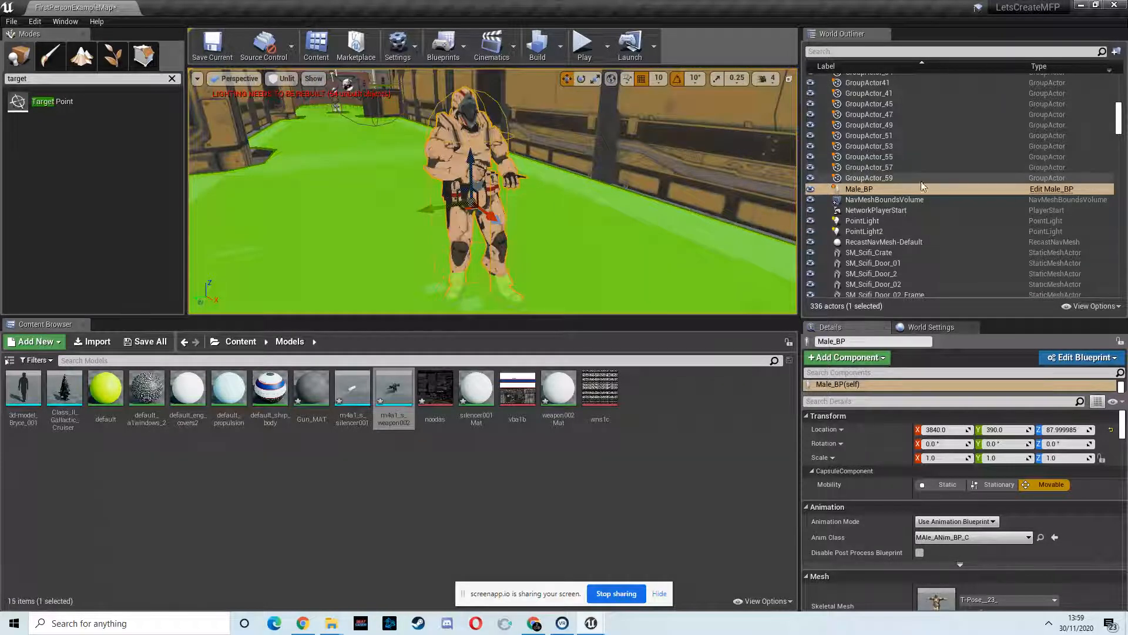
left_click(242, 342)
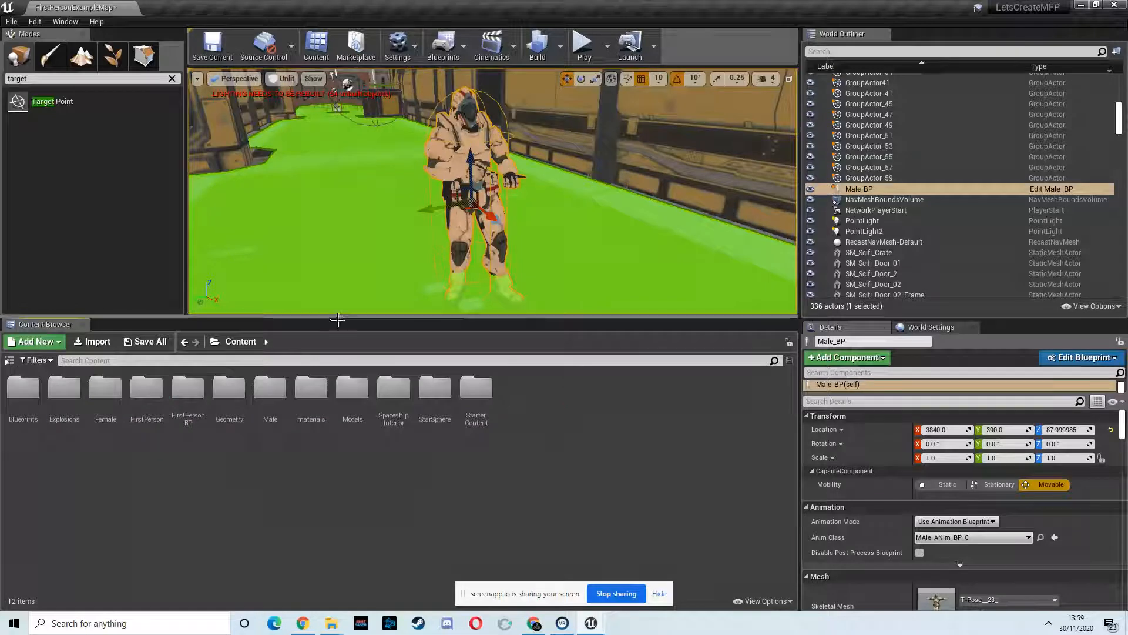
double_click(269, 388)
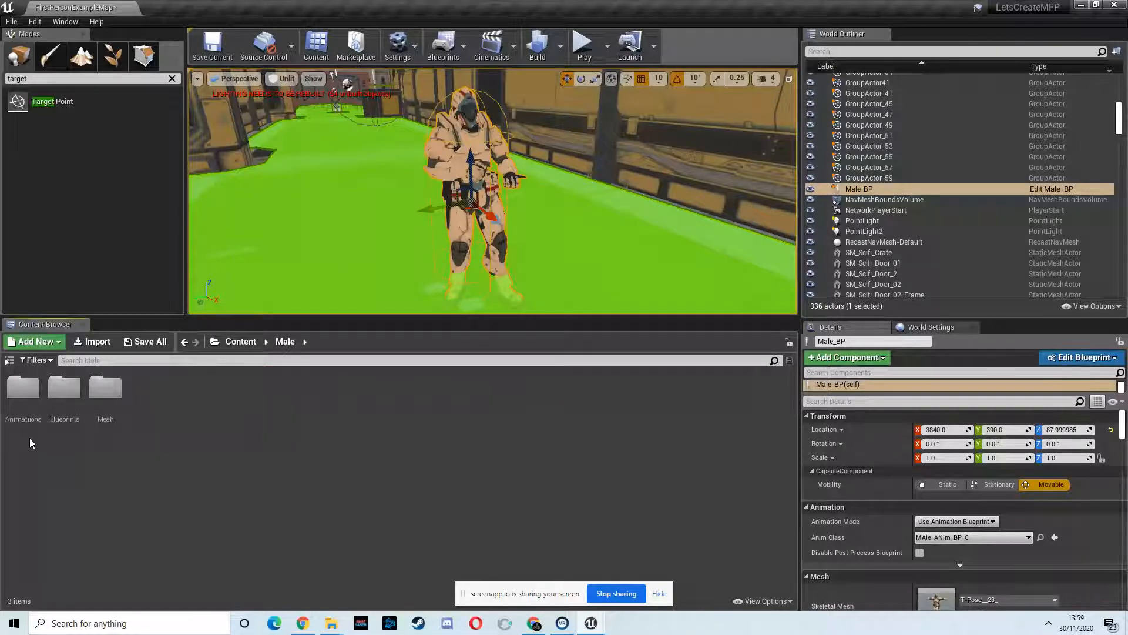
double_click(106, 387)
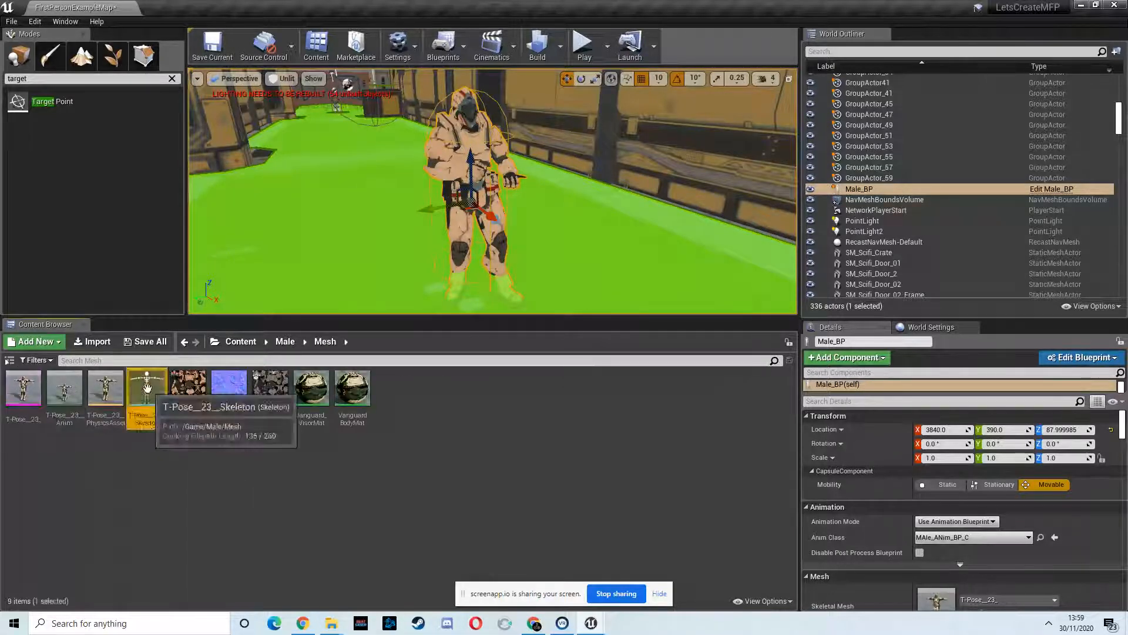
double_click(147, 388)
- Add a socket to the RightHand bone of the skeleton and name it GunLocation
left_click(457, 308)
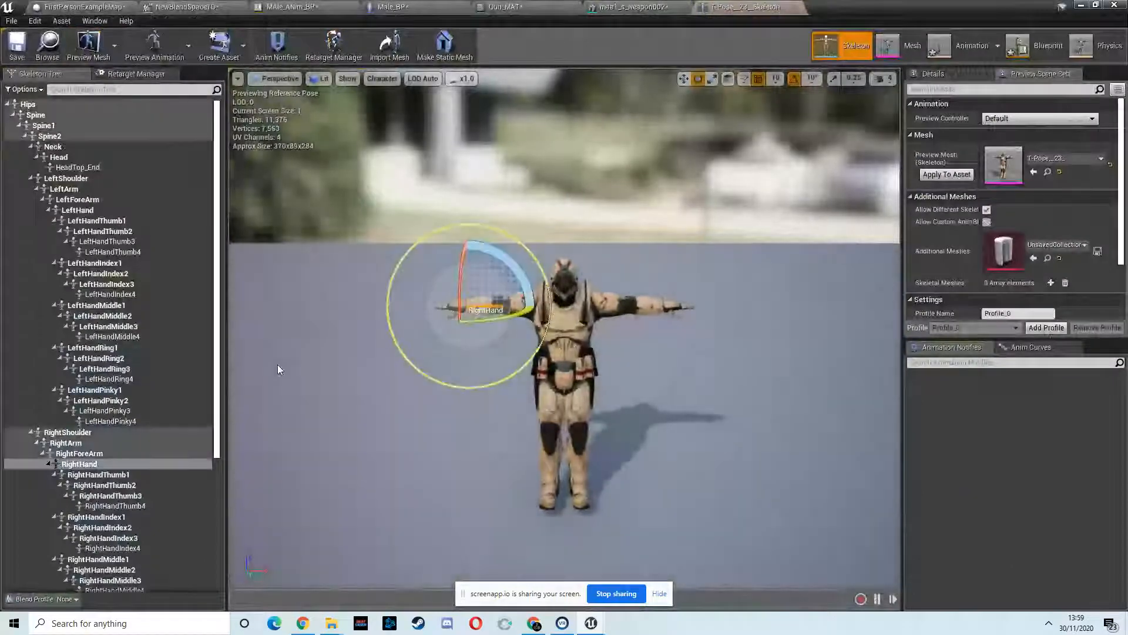
right_click(92, 465)
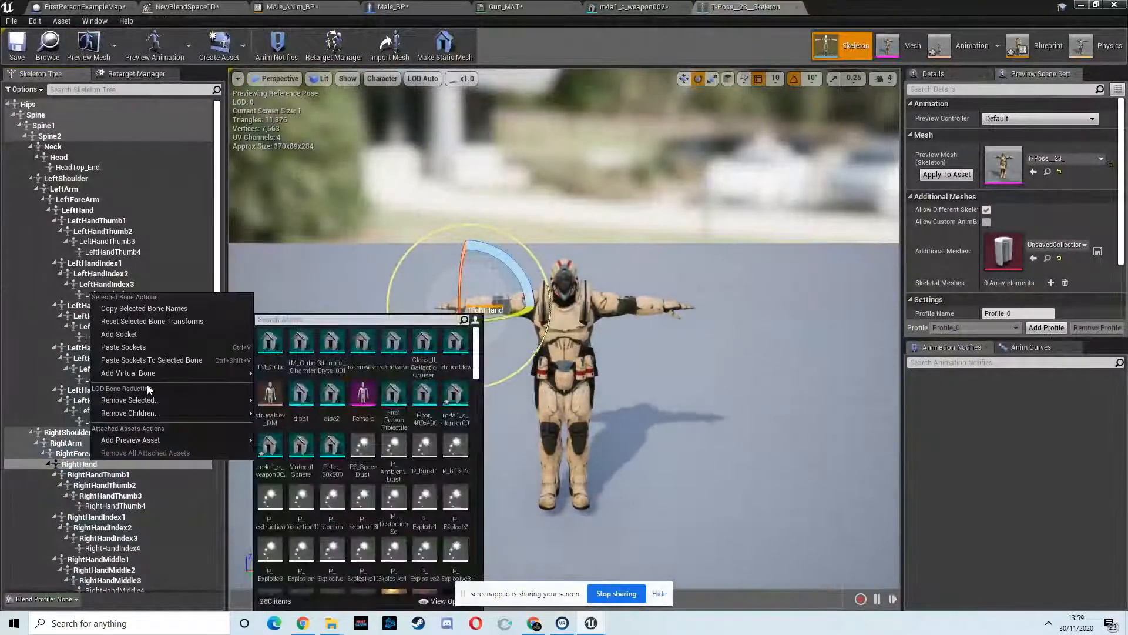
left_click(128, 336)
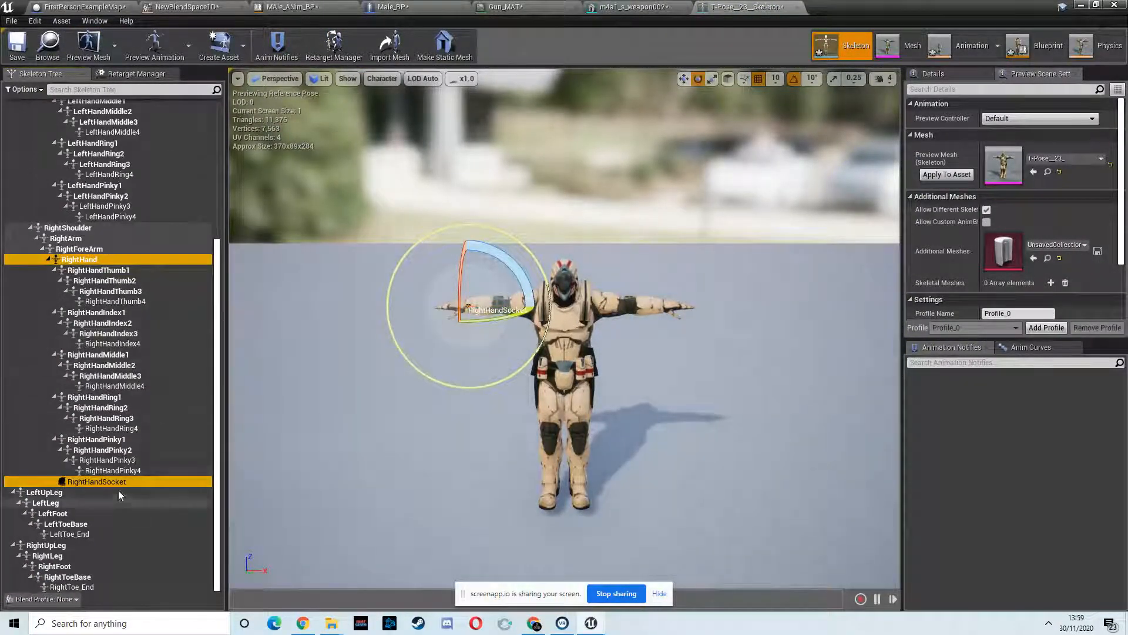
double_click(115, 482)
type("GunLo")
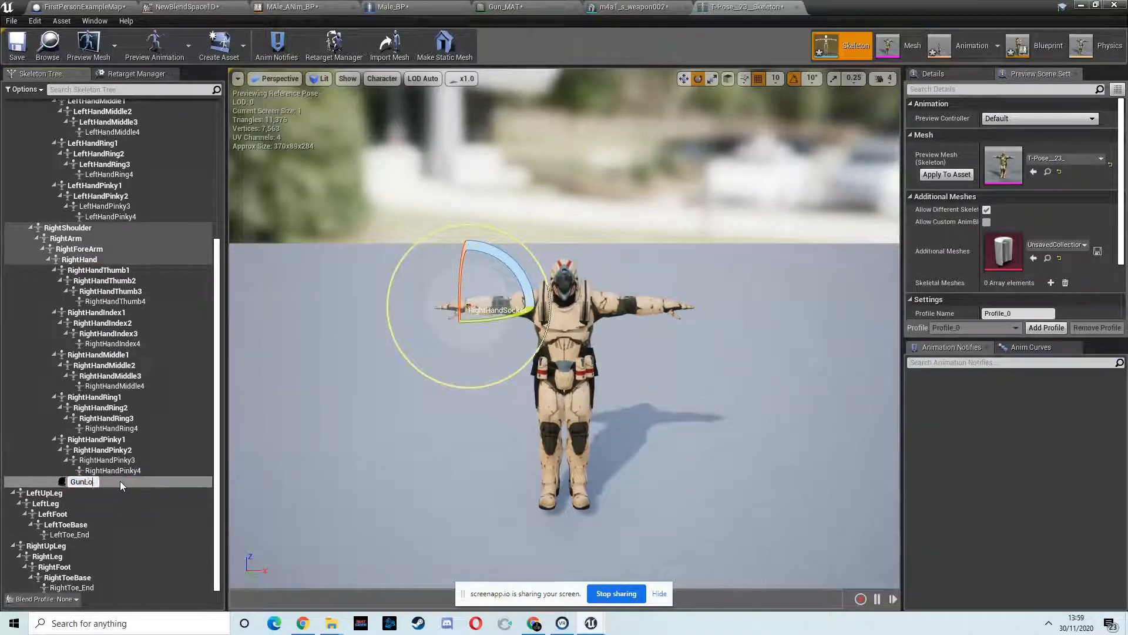
type("cation")
key("Return")
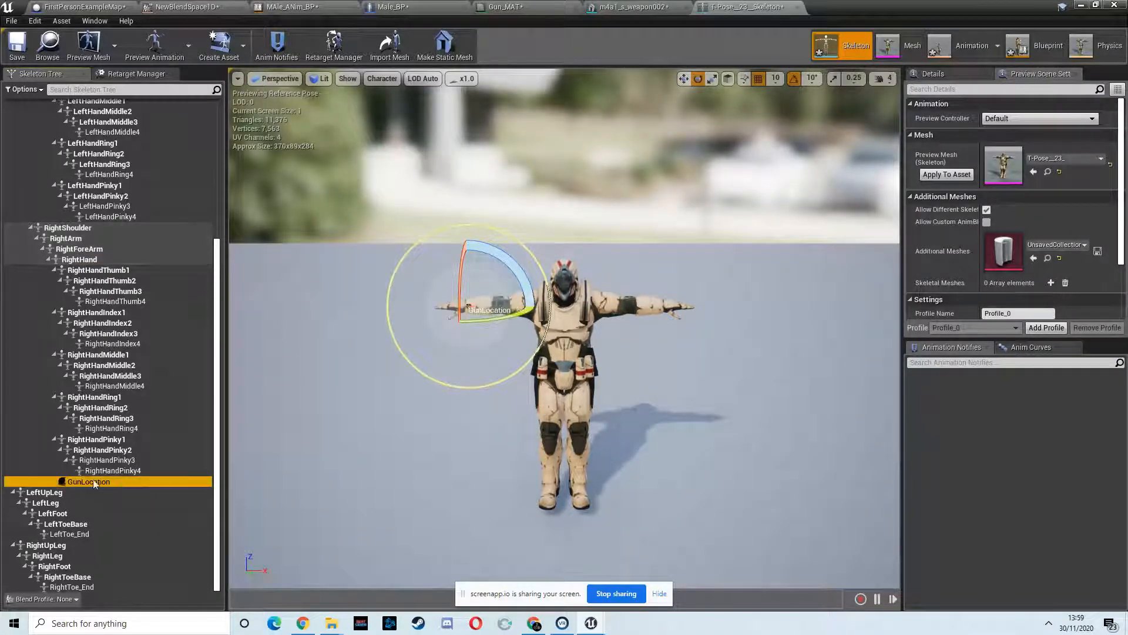
- Try SK_FPGun as the preview asset on the GunLocation socket and remove it again
right_click(121, 482)
left_click(133, 485)
right_click(133, 489)
mouse_move(166, 466)
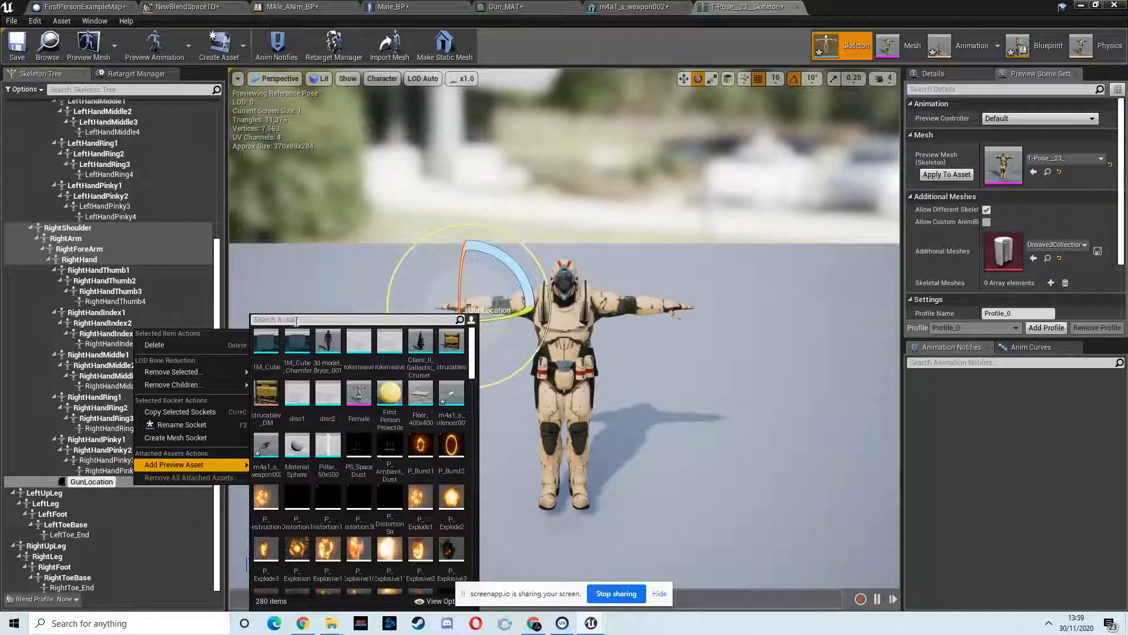
type("gun")
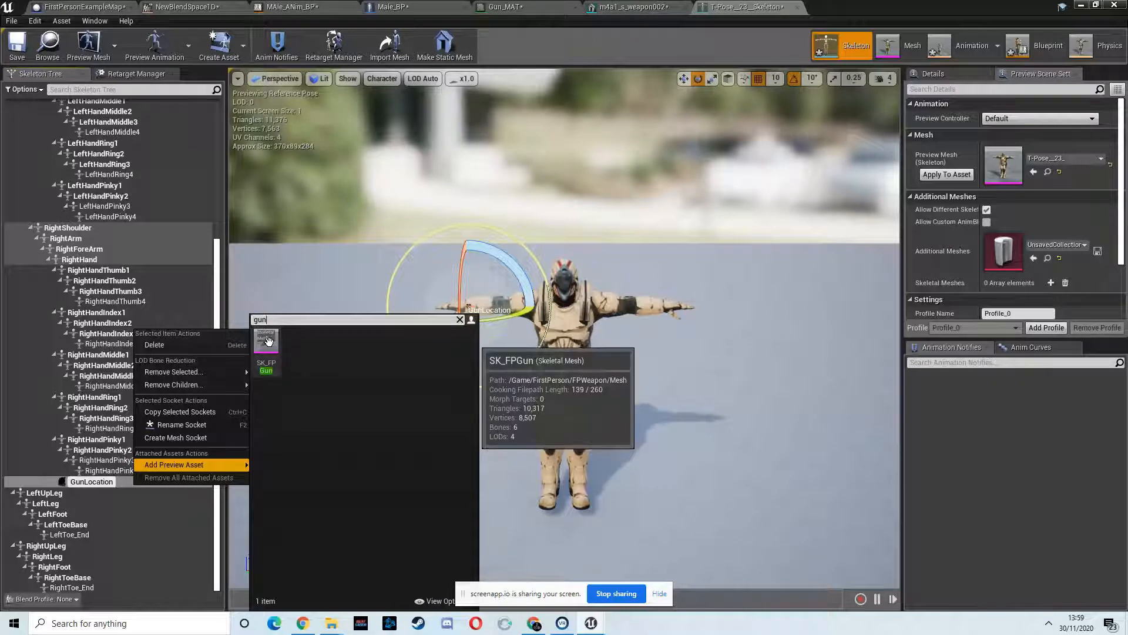
left_click(267, 341)
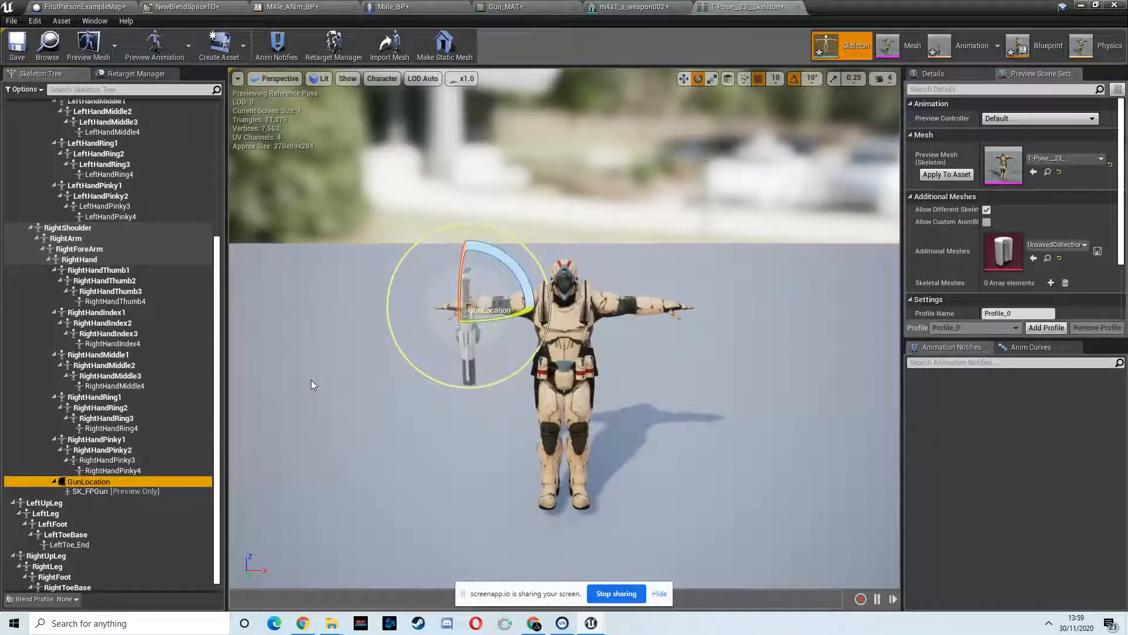
right_click(93, 481)
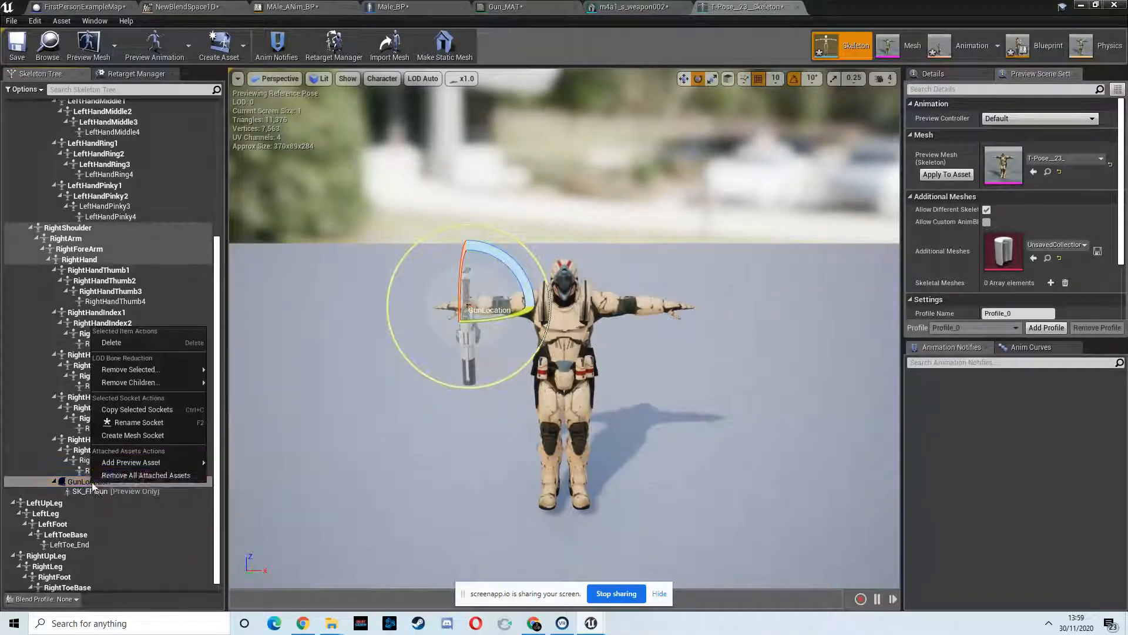
left_click(136, 475)
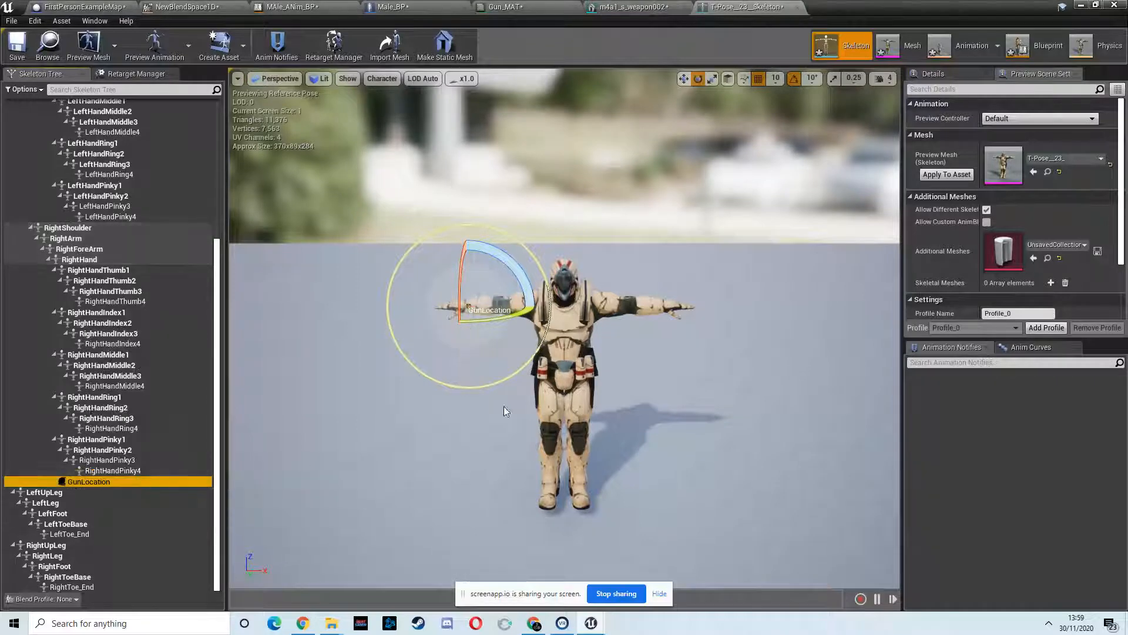
- Check the rifle mesh's name in the Models folder and return to the T-Pose__23__Skeleton editor
left_click(1081, 5)
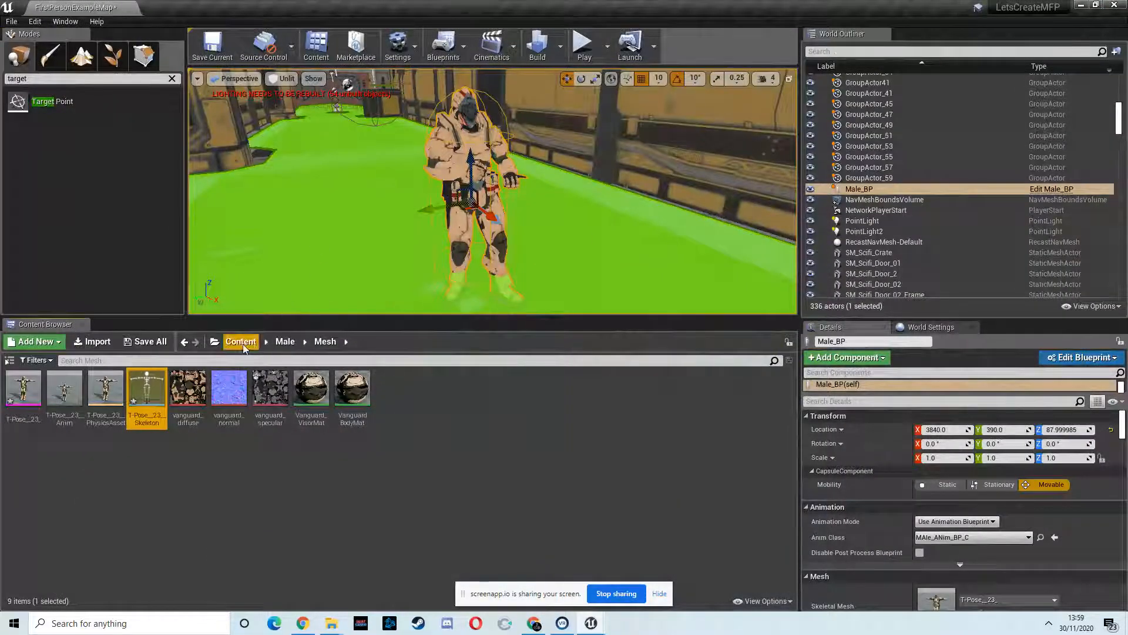
left_click(241, 341)
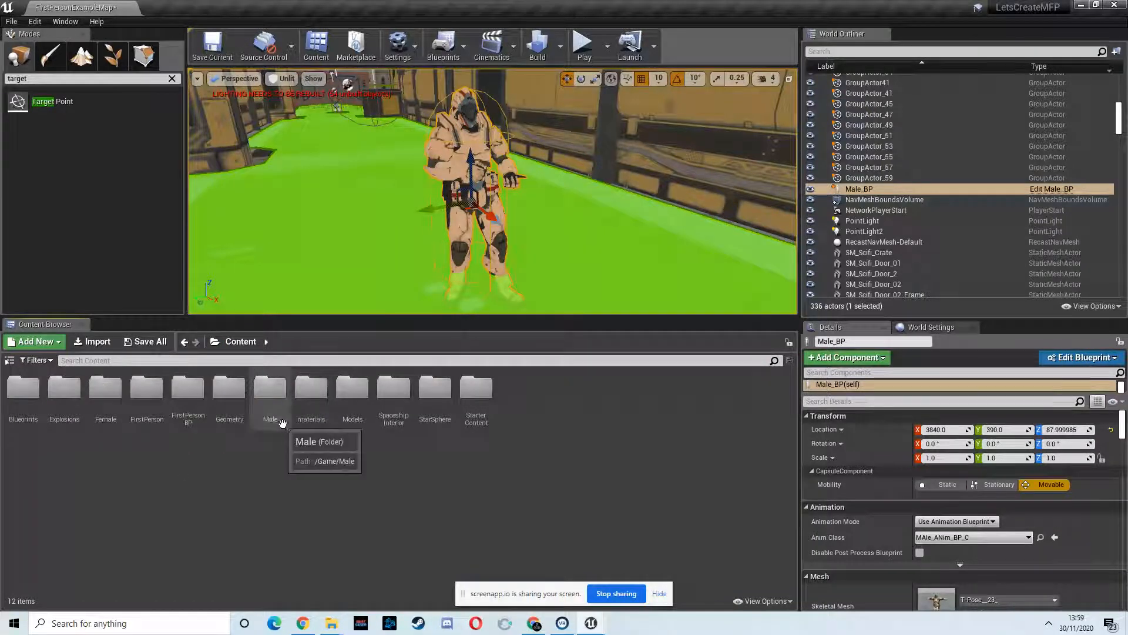
double_click(352, 388)
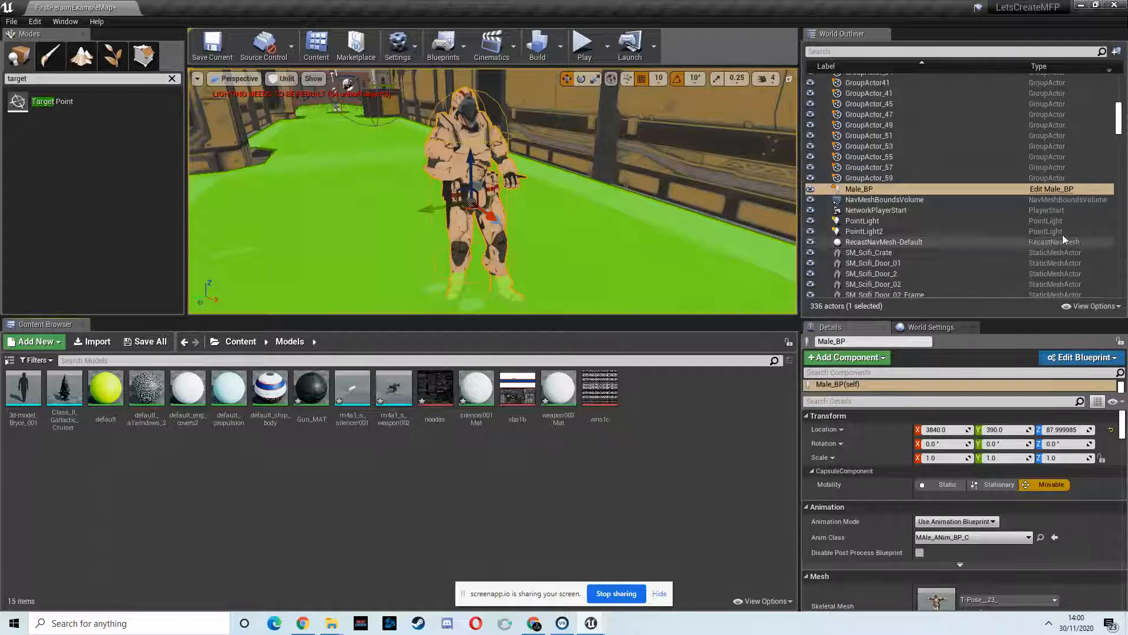
left_click(1050, 190)
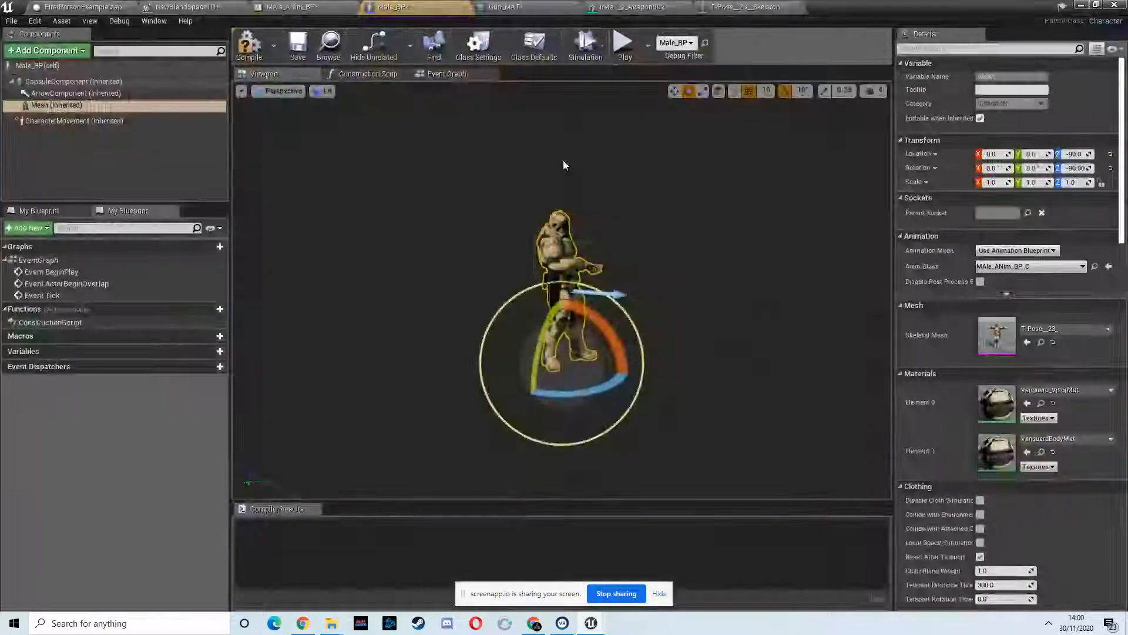
left_click(700, 9)
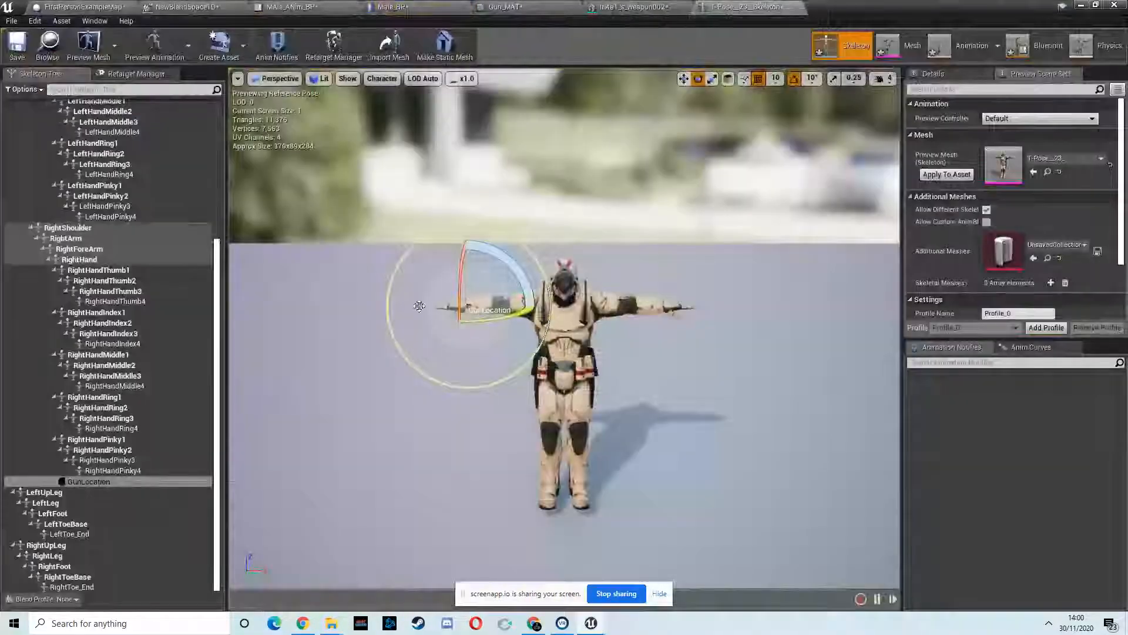
- Add m4a1_s_weapon002 as the preview asset on the skeleton's GunLocation socket
right_click(89, 484)
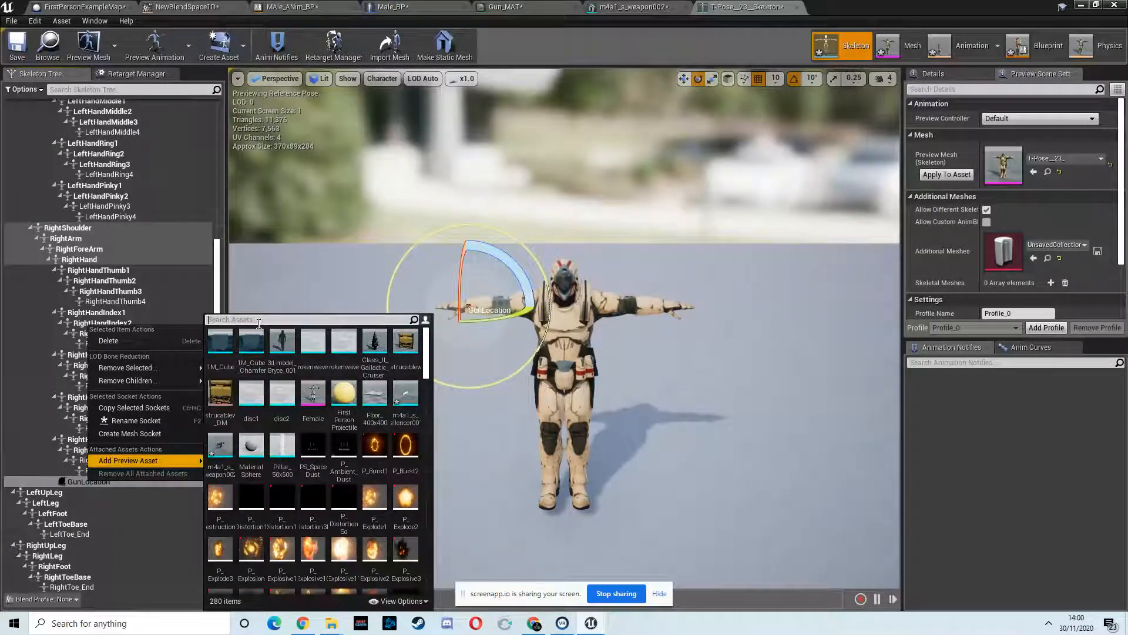
type("m4")
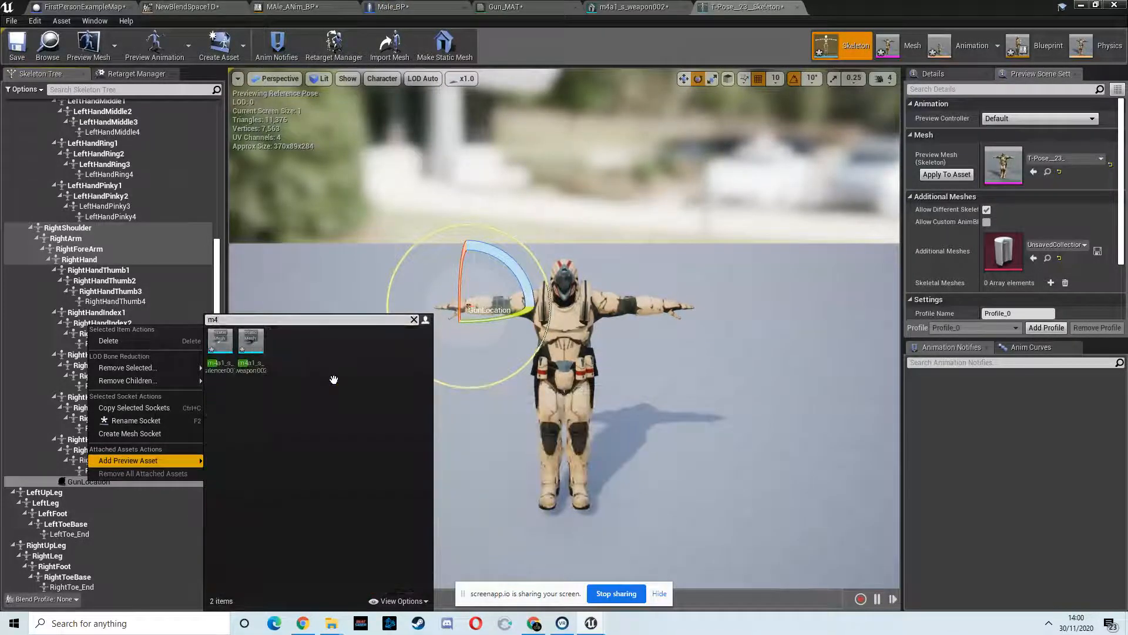
left_click(252, 344)
left_click_drag(396, 391, 495, 393)
right_click_drag(496, 392, 396, 391)
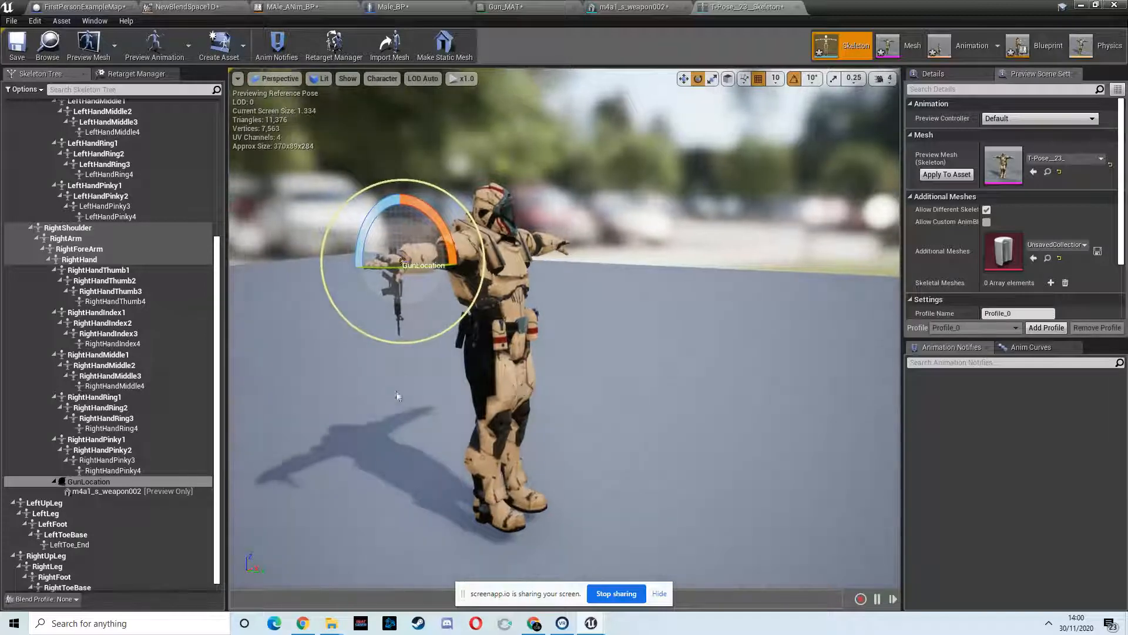
- Set the preview controller to Use Specific Animation and choose the Rifle_Idle__3_ animation
left_click(1039, 118)
left_click(1033, 175)
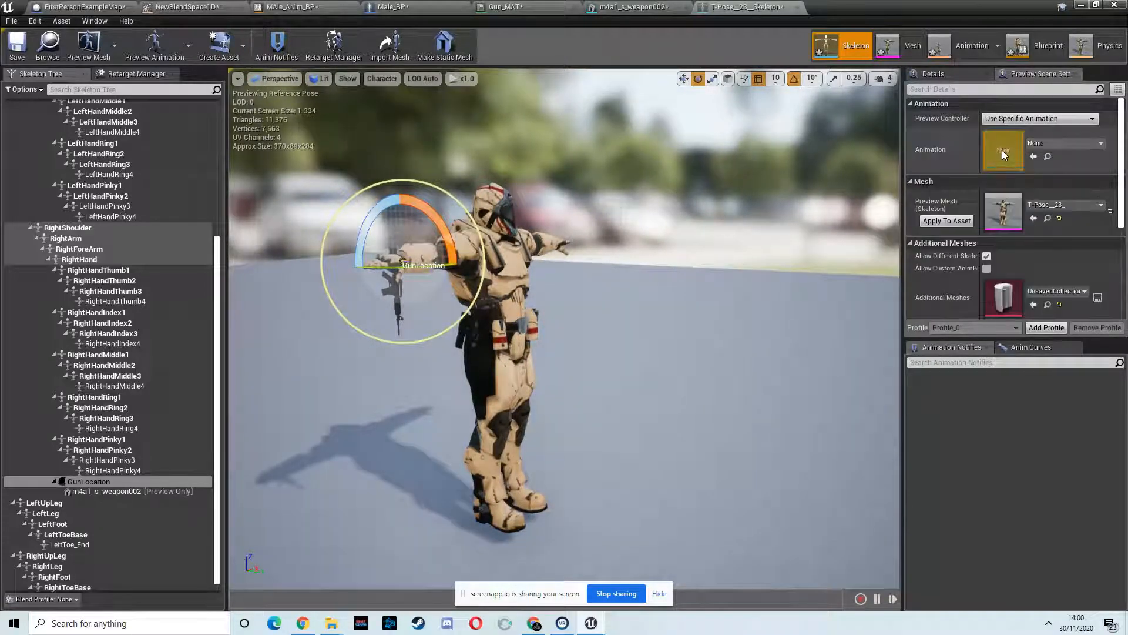
left_click(1064, 143)
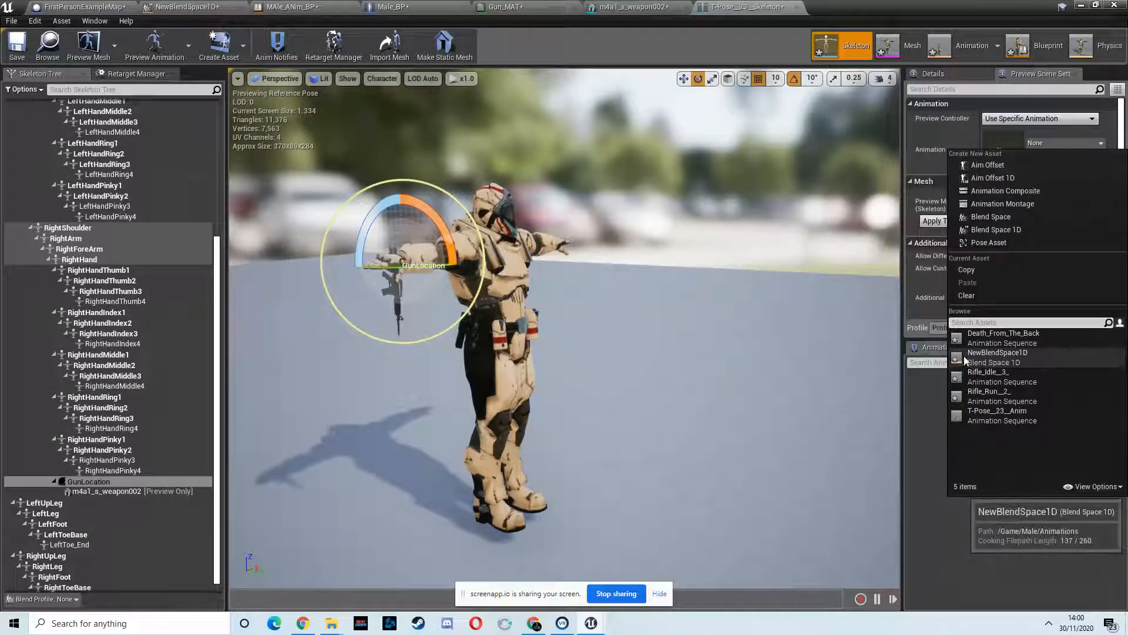
left_click(989, 376)
scroll(681, 365, "up", 5)
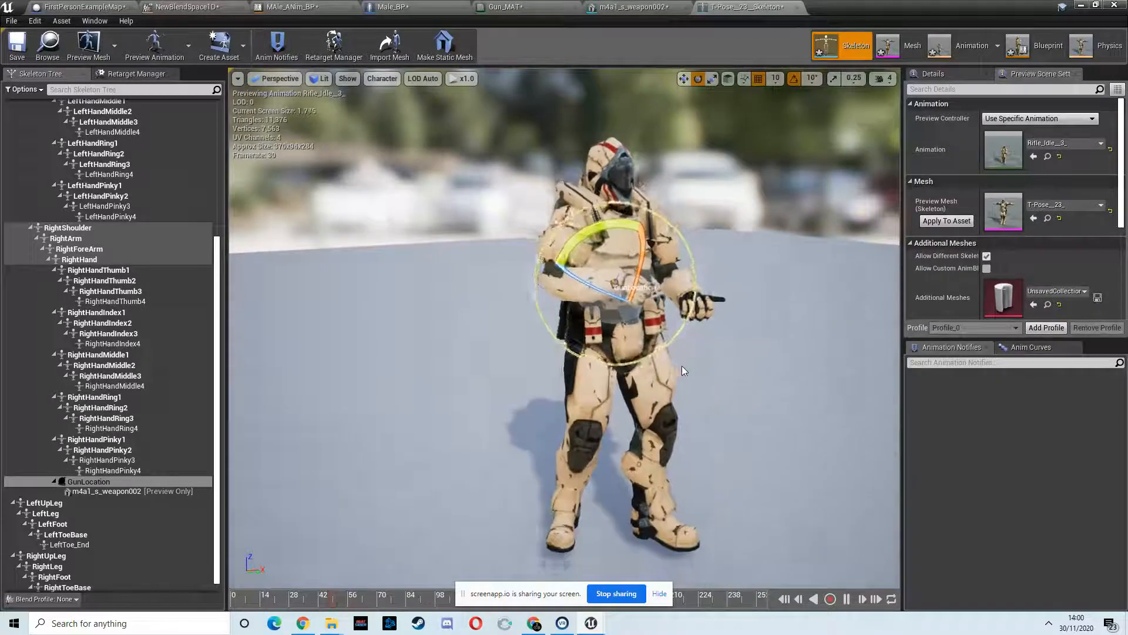
right_click_drag(683, 366, 676, 375)
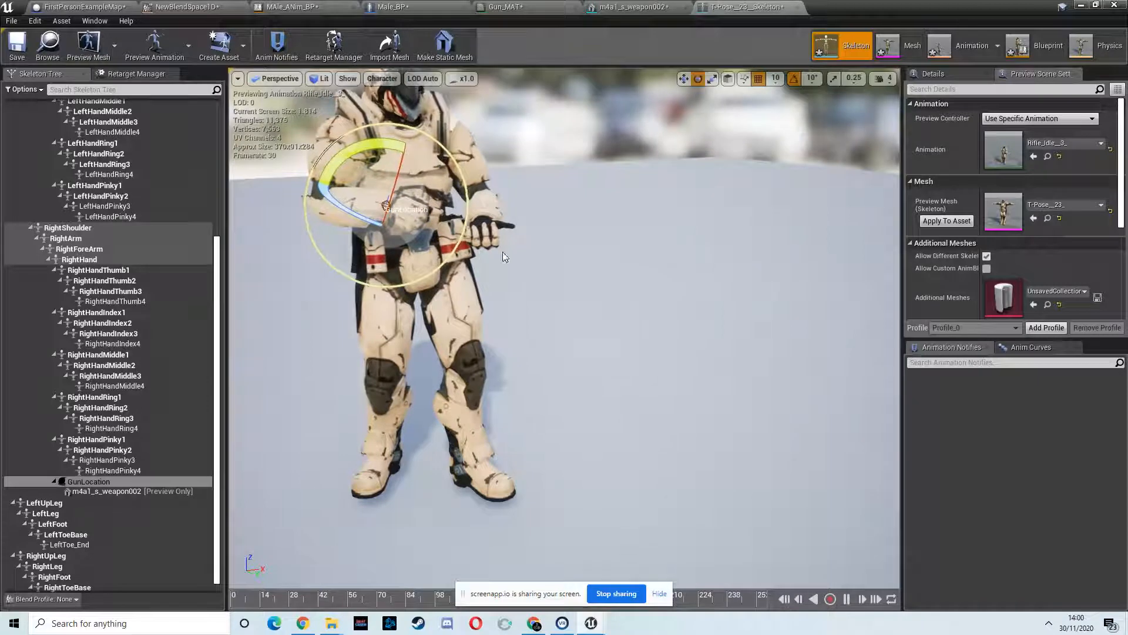
- Scale up the GunLocation socket and rotate it so the rifle points diagonally across the character's body
left_click(712, 78)
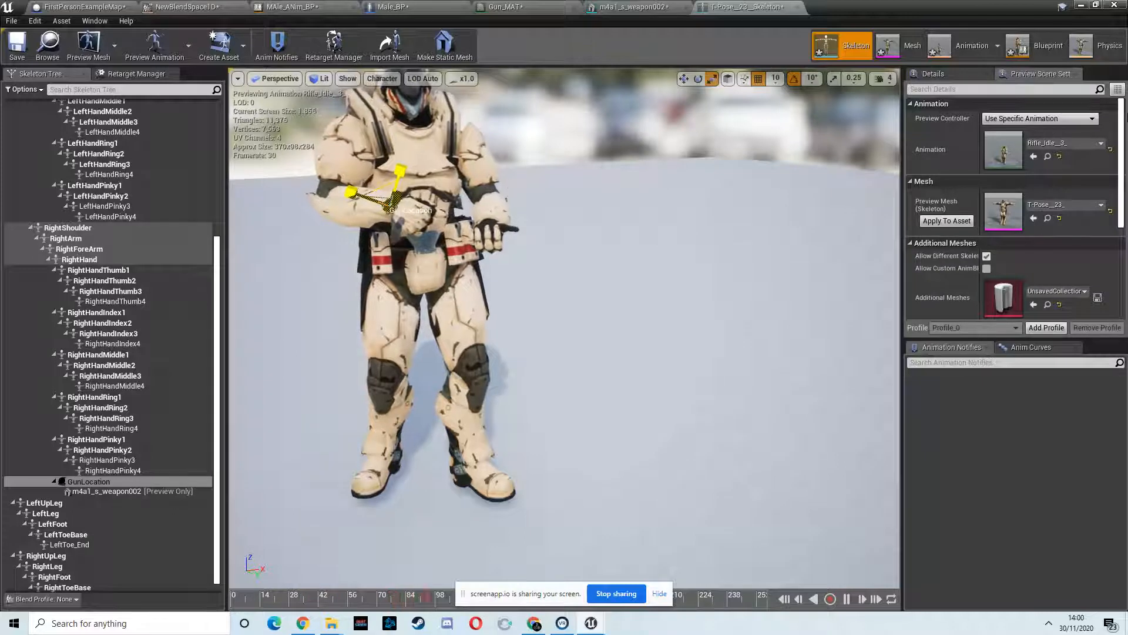
left_click_drag(430, 204, 392, 207)
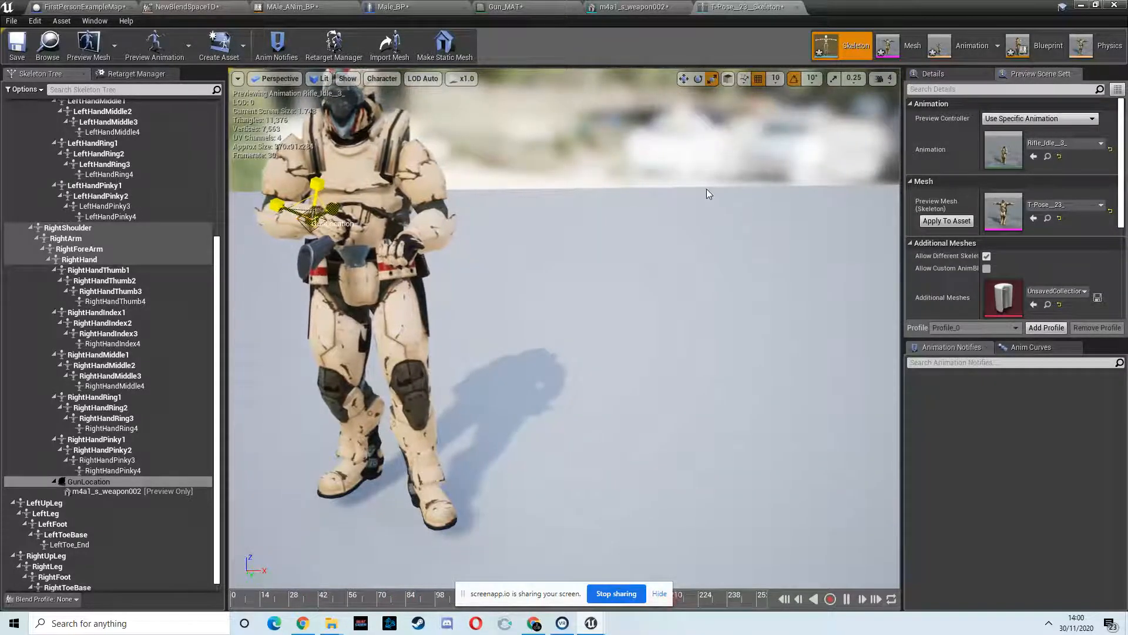
left_click(698, 78)
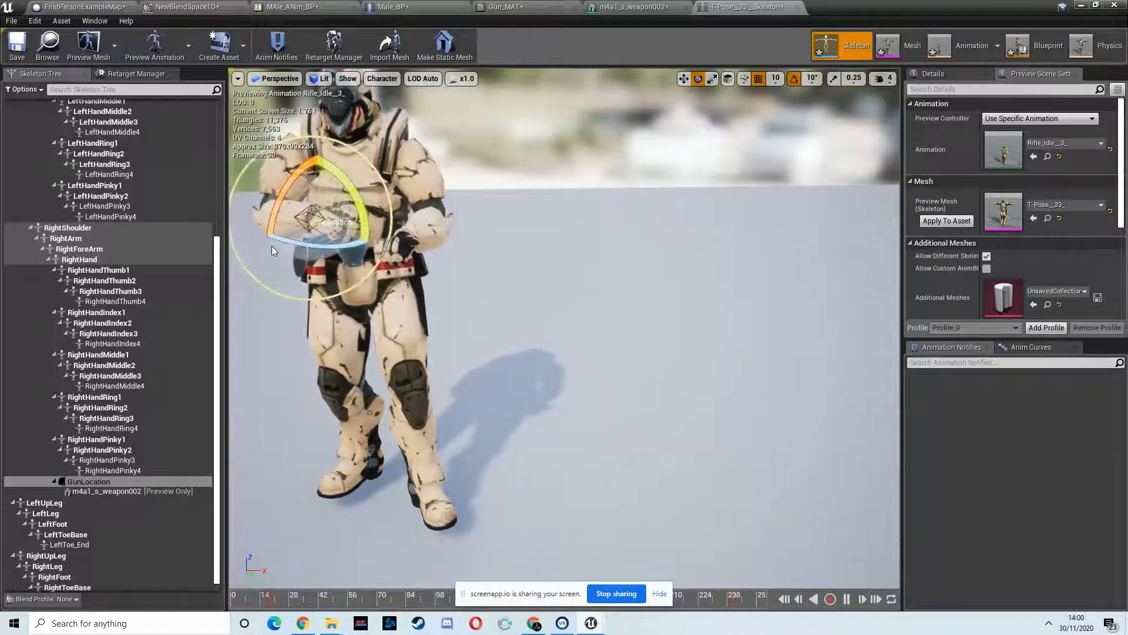
left_click_drag(290, 235, 194, 235)
left_click(711, 78)
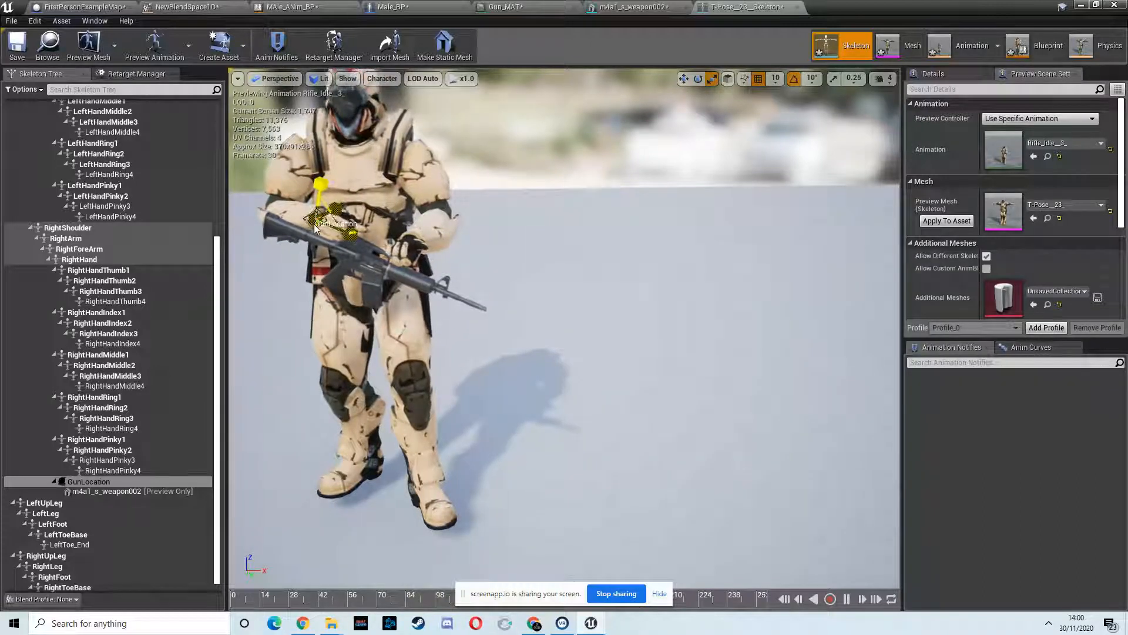
- Move the GunLocation socket so the rifle's grip and handguard sit at the character's hands
left_click(684, 78)
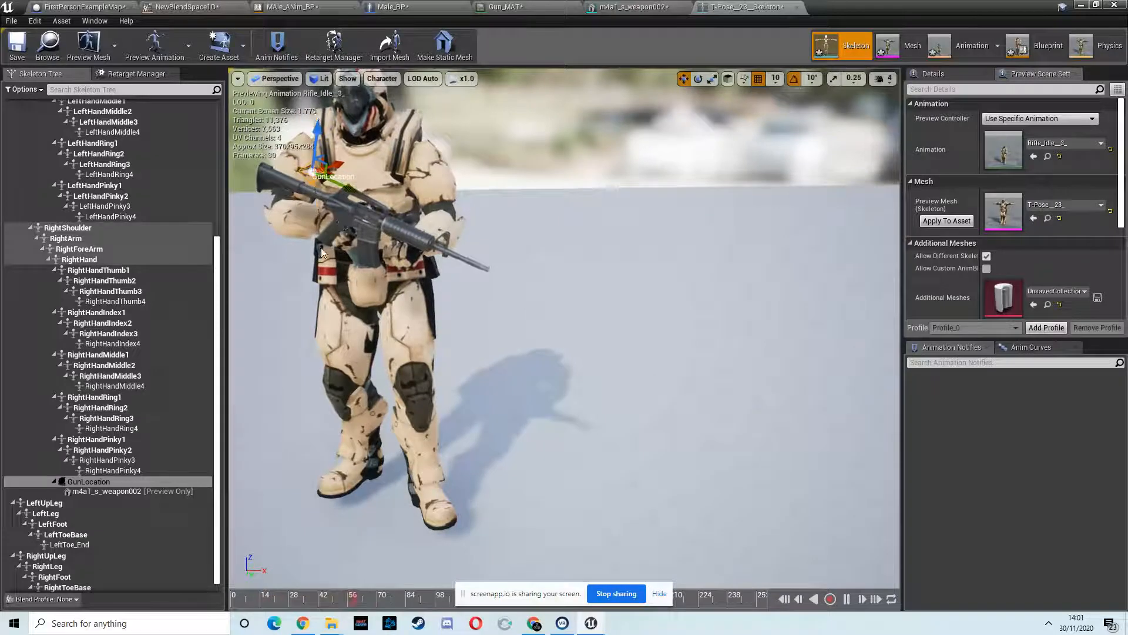
left_click_drag(366, 142, 252, 259, "alt")
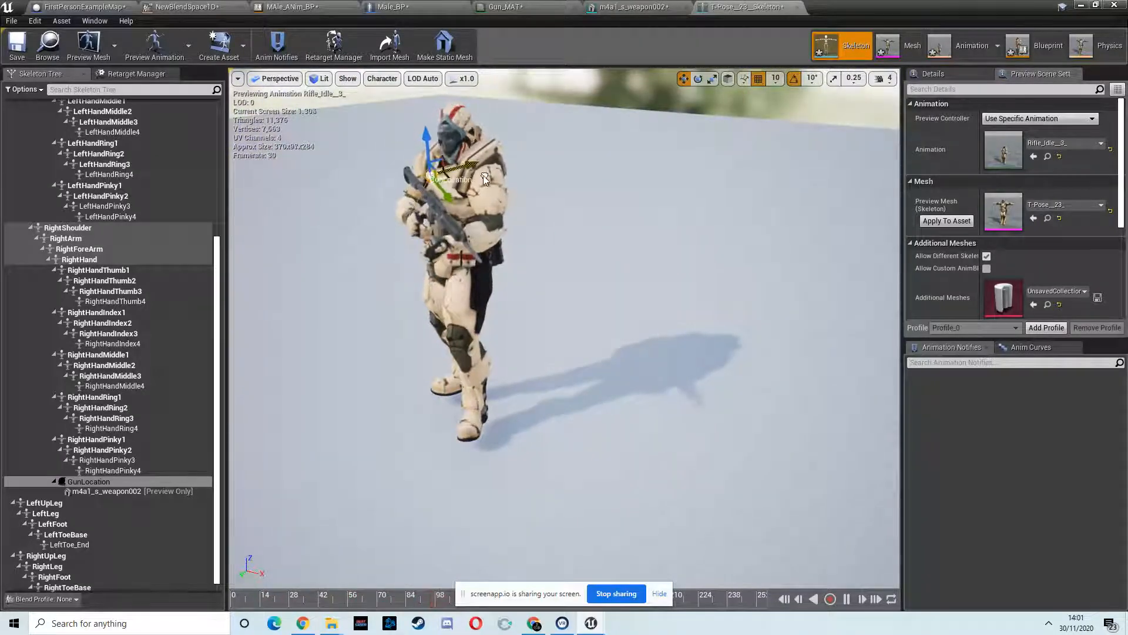
left_click_drag(458, 232, 526, 227, "alt")
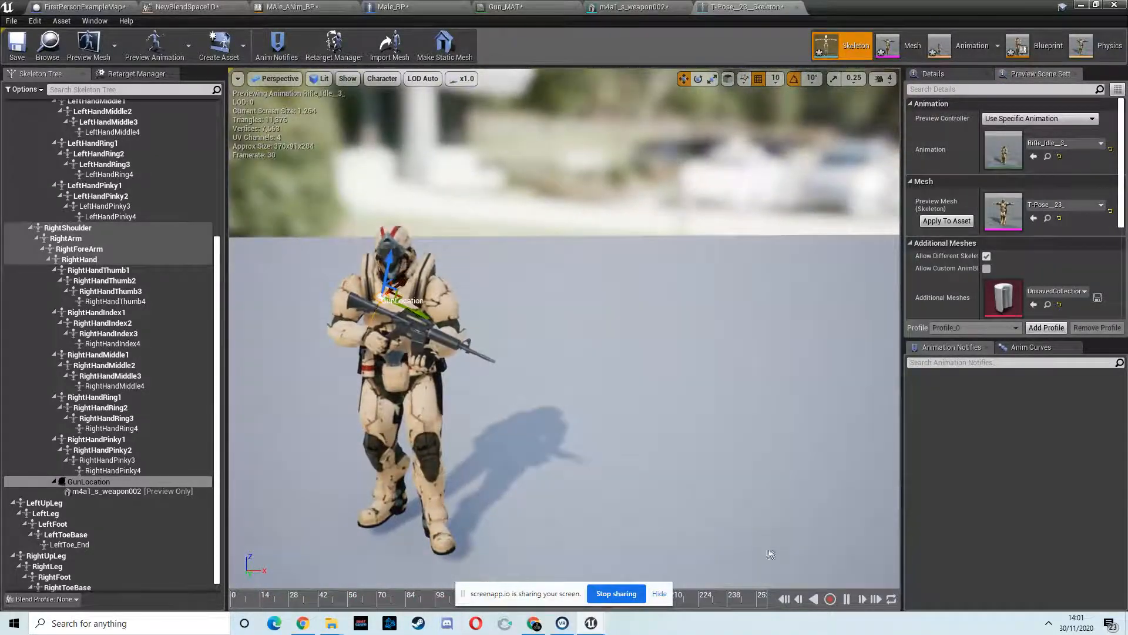
right_click_drag(371, 392, 293, 291)
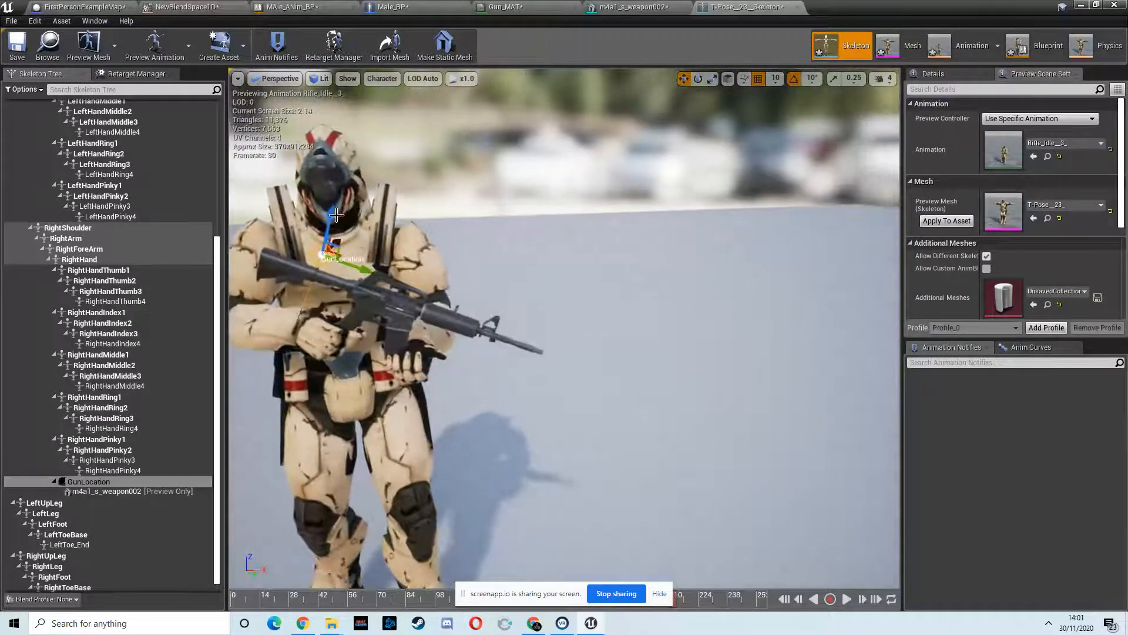
left_click_drag(337, 213, 324, 235)
left_click_drag(364, 293, 352, 288)
right_click_drag(359, 272, 241, 306)
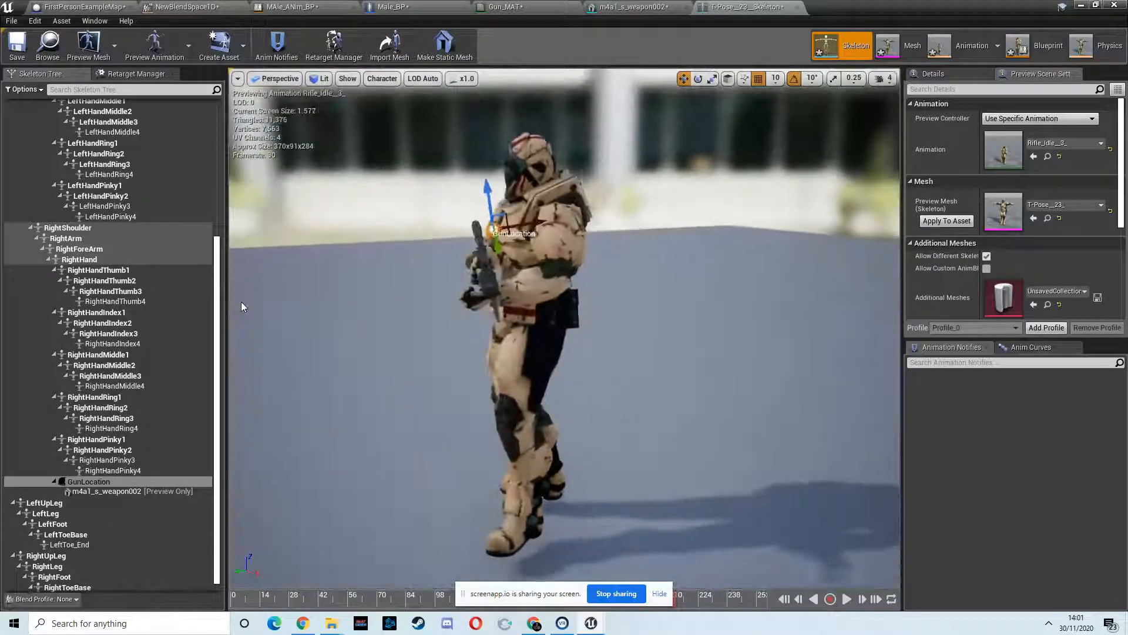
- Rotate the GunLocation socket slightly to line the rifle up with both of the character's hands
left_click(697, 81)
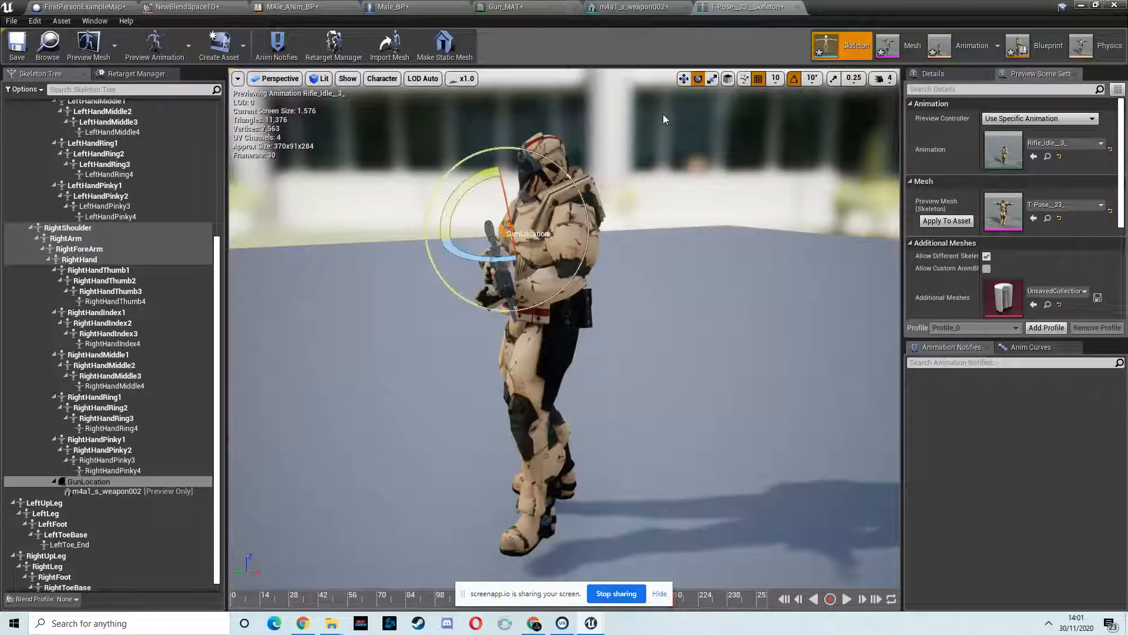
left_click_drag(497, 259, 534, 267)
mouse_move(538, 273)
right_mouse_down()
mouse_move(605, 295)
mouse_move(553, 277)
right_mouse_up()
scroll(500, 241, "up", 2)
right_click_drag(491, 230, 498, 173)
- Fine-tune the GunLocation socket's position along the rifle's length and height to fit the character's grip
left_click(683, 80)
right_click_drag(535, 135, 550, 127)
scroll(661, 140, "down", 2)
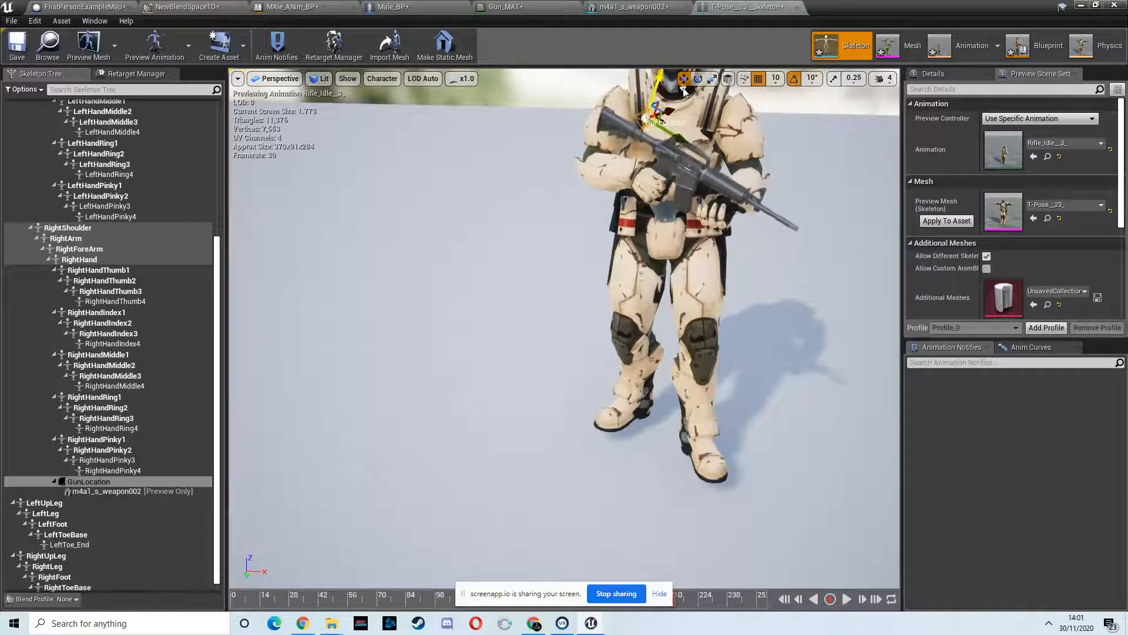
left_click_drag(672, 137, 682, 135)
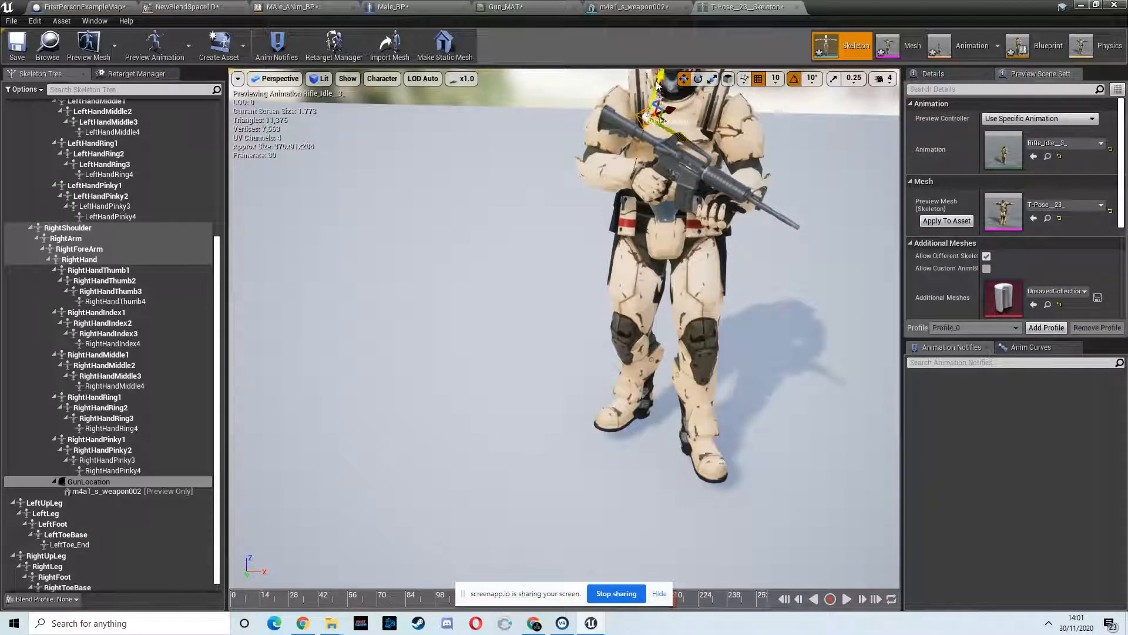
left_click_drag(657, 85, 653, 93)
right_click_drag(685, 183, 709, 186)
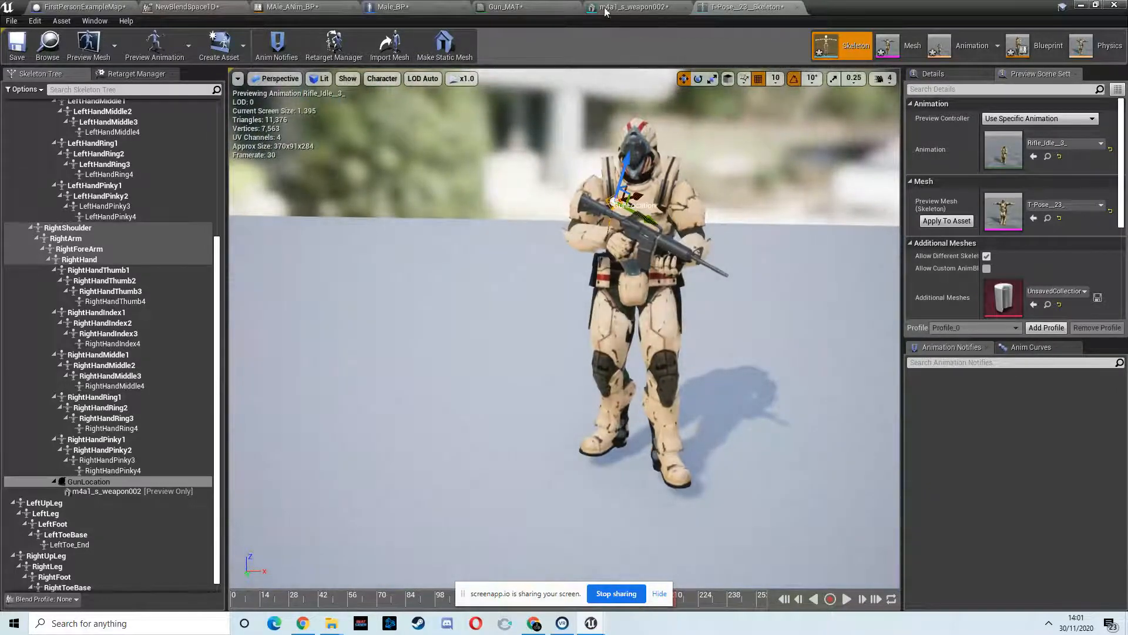
- Add a Scene component under the inherited Mesh in Male_BP and name it GunLocation
left_click(393, 7)
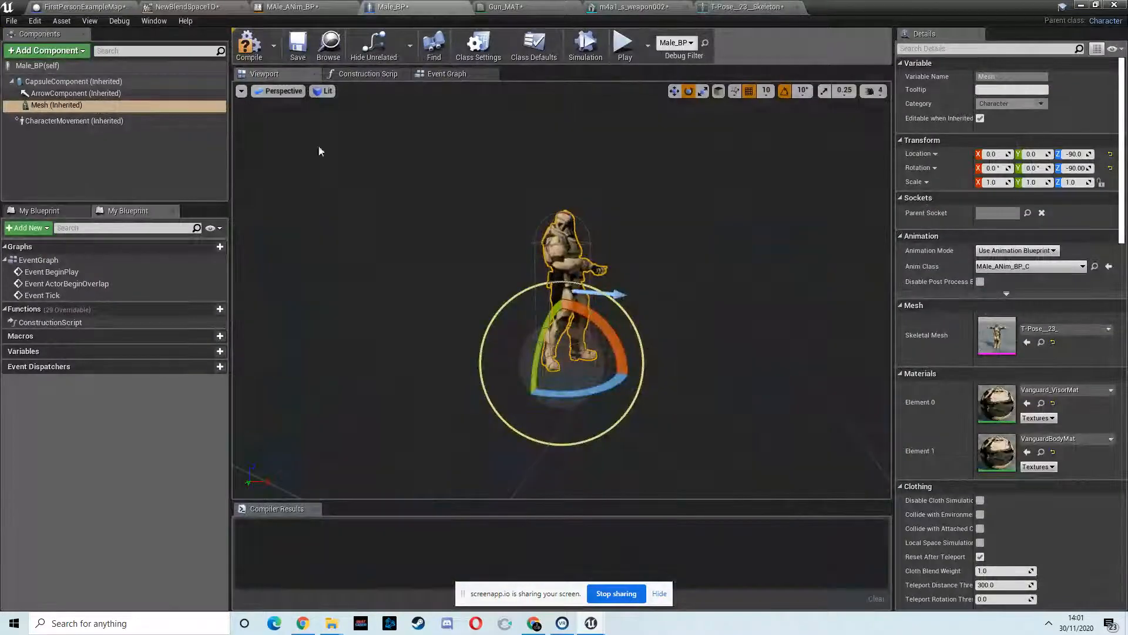
mouse_move(56, 104)
left_mouse_down()
mouse_move(37, 104)
mouse_move(65, 101)
left_mouse_up()
left_click(59, 51)
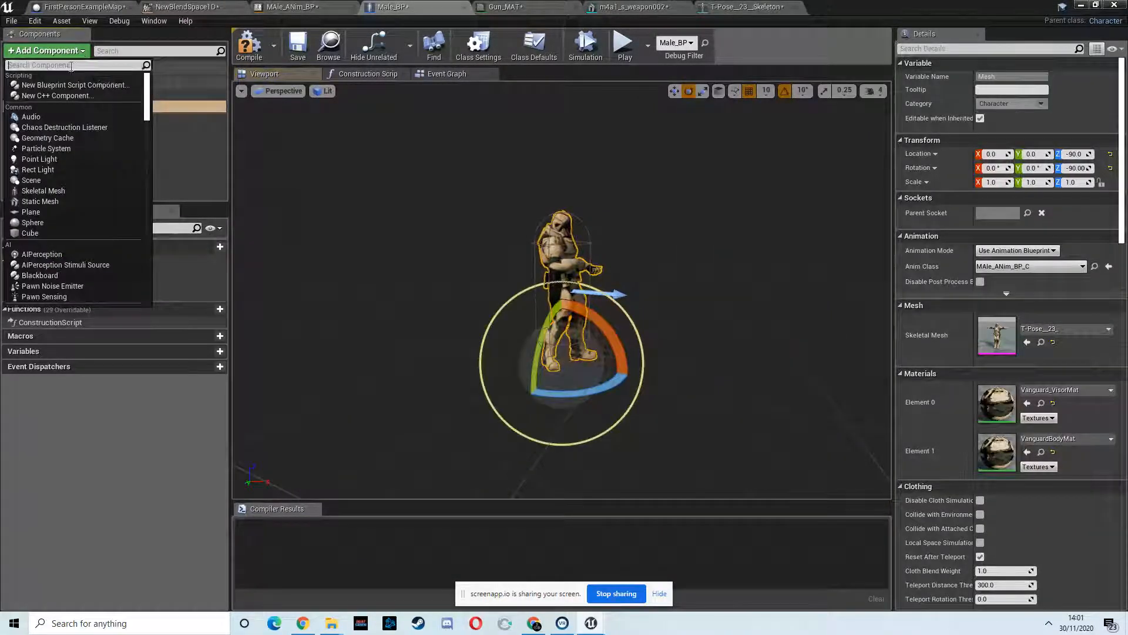
type("scene")
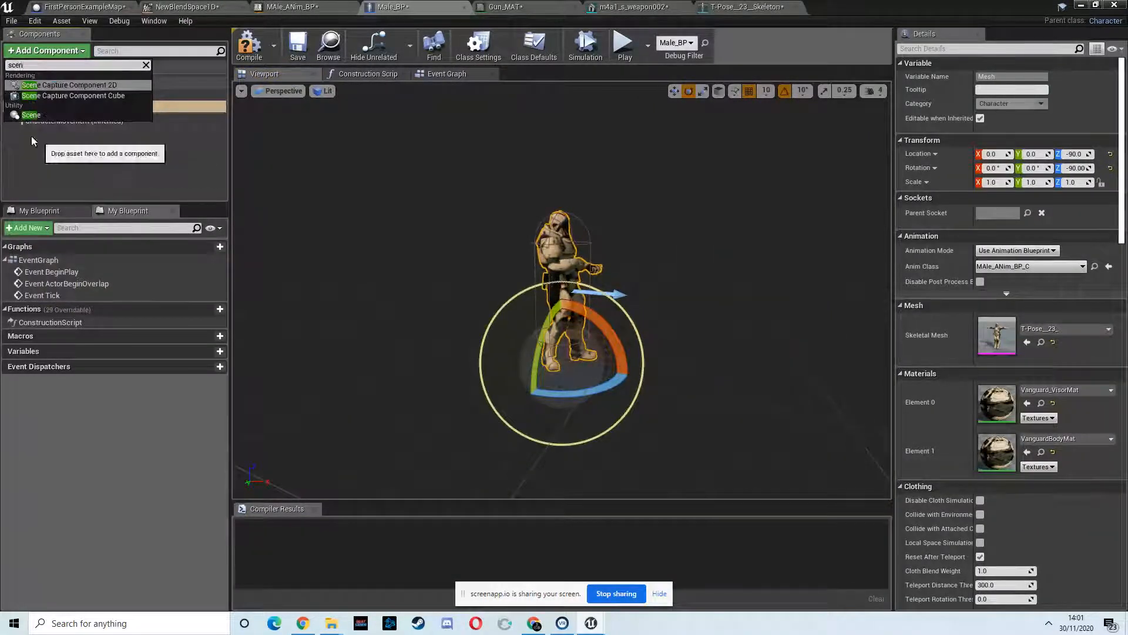
left_click(34, 115)
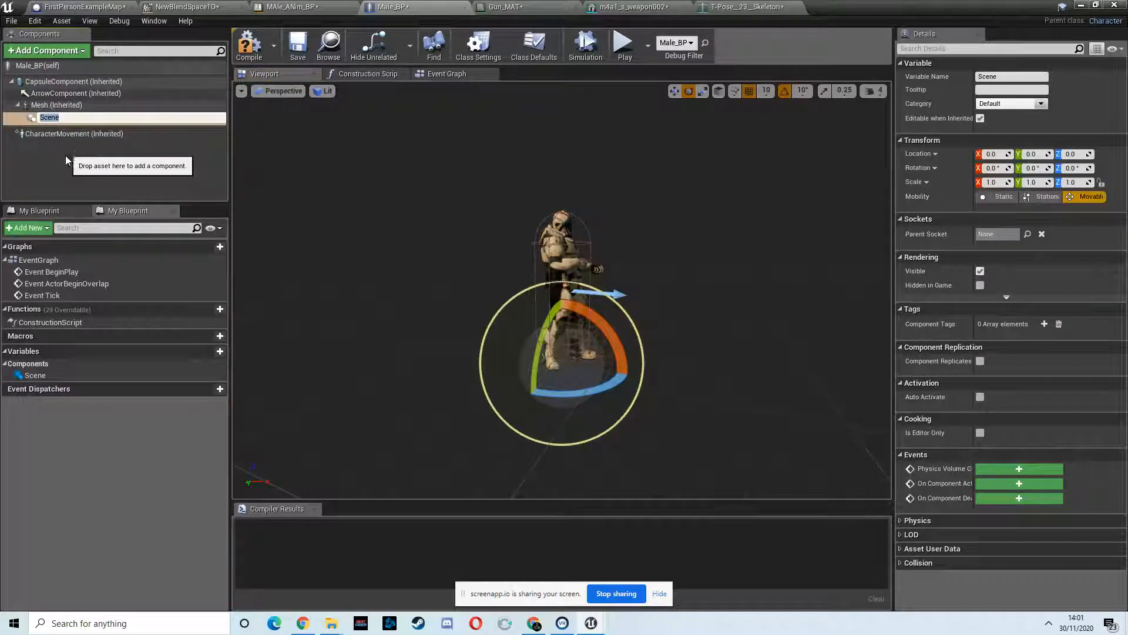
type("GunLocation")
key("Return")
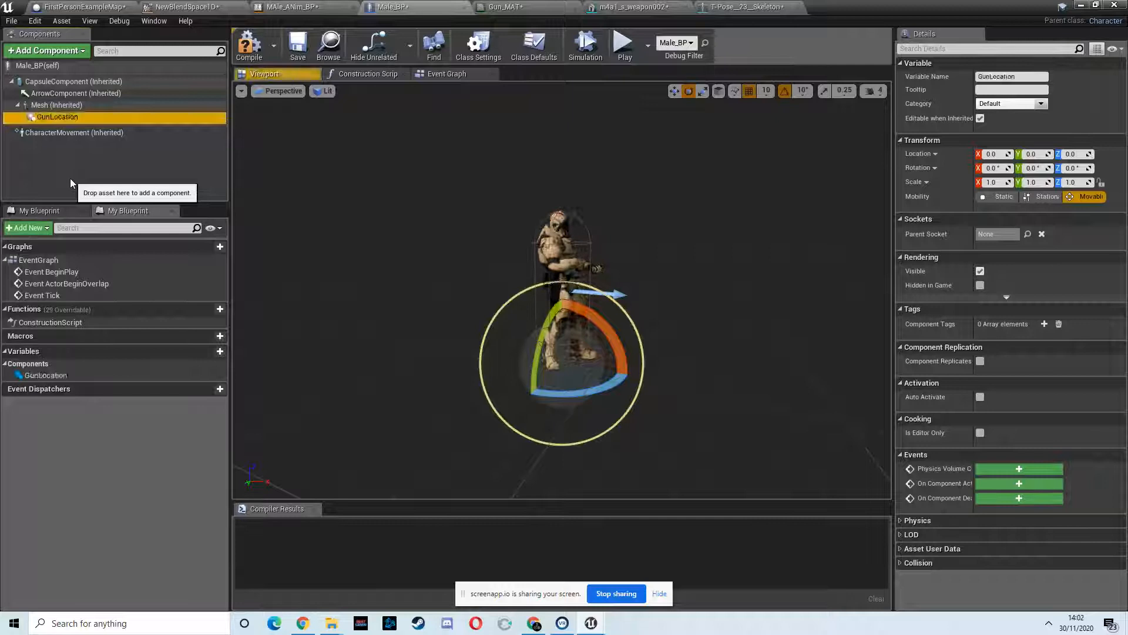
- Try to reparent the GunLocation component to the CapsuleComponent and undo the change
left_click(65, 117)
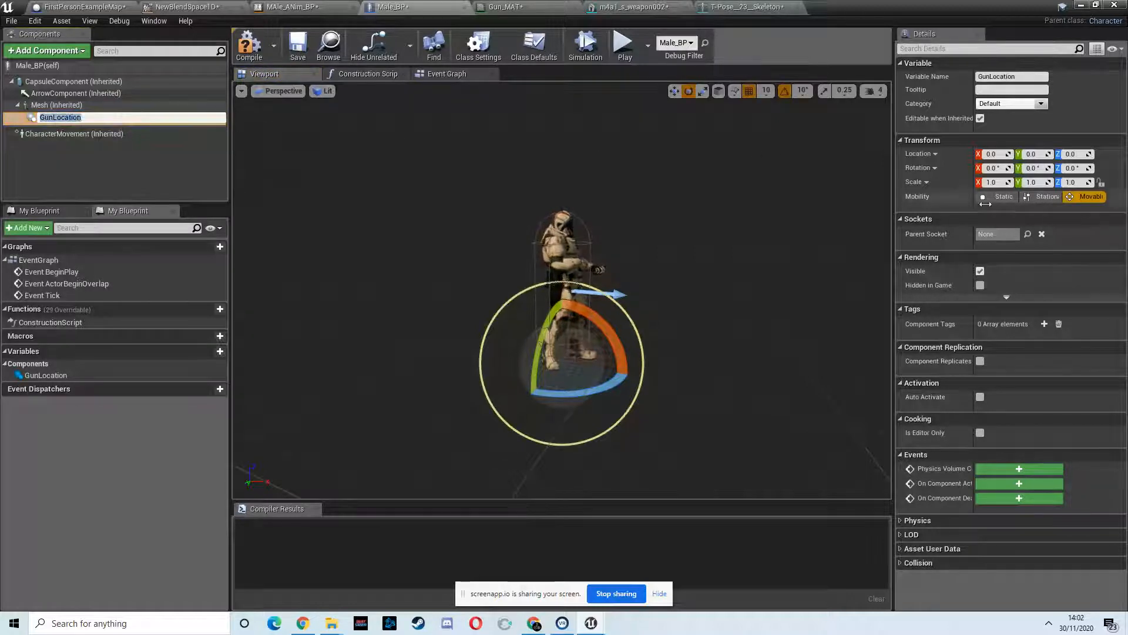
left_click(36, 120)
left_click_drag(35, 120, 71, 81)
key("ctrl+z")
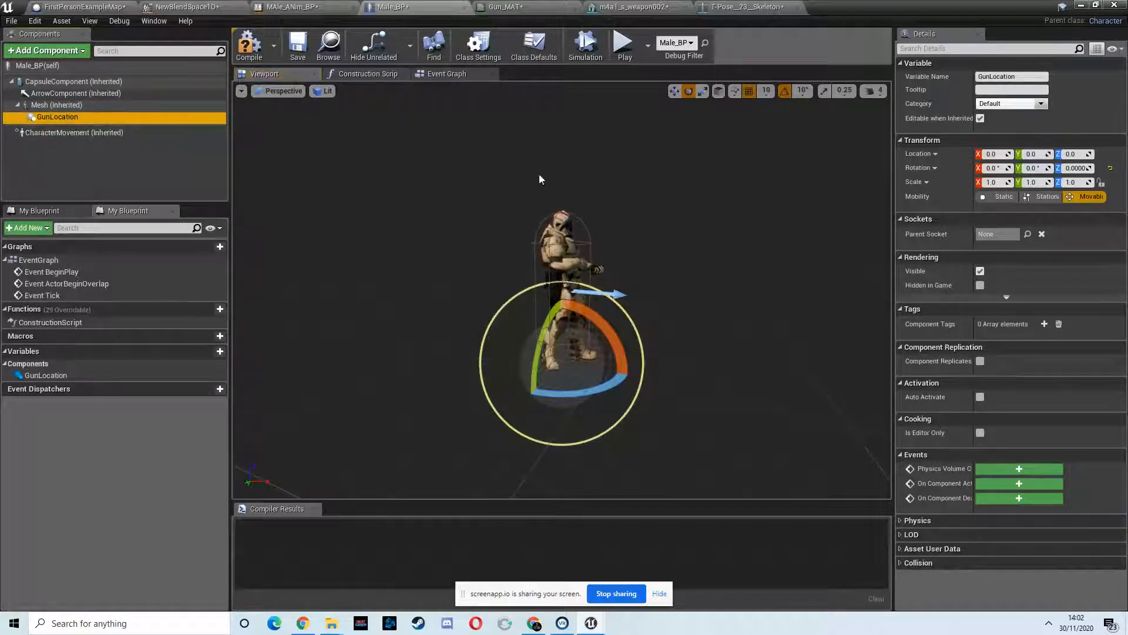
- Set the GunLocation component's parent socket to GunLocation and add a child Static Mesh component named Gun
left_click(1026, 235)
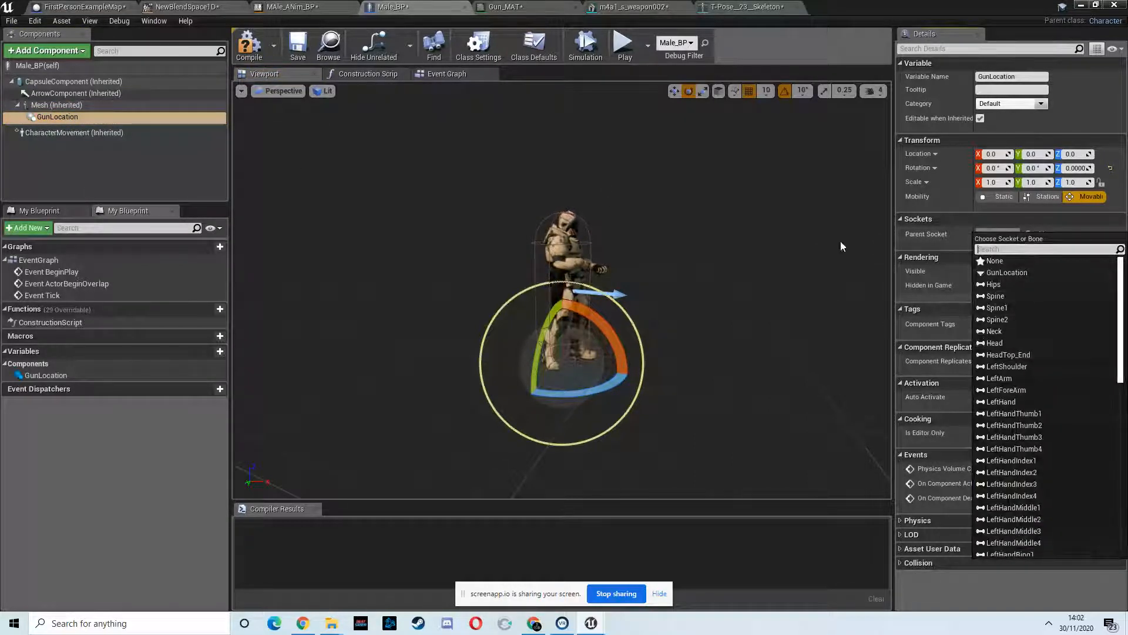
left_click(1011, 273)
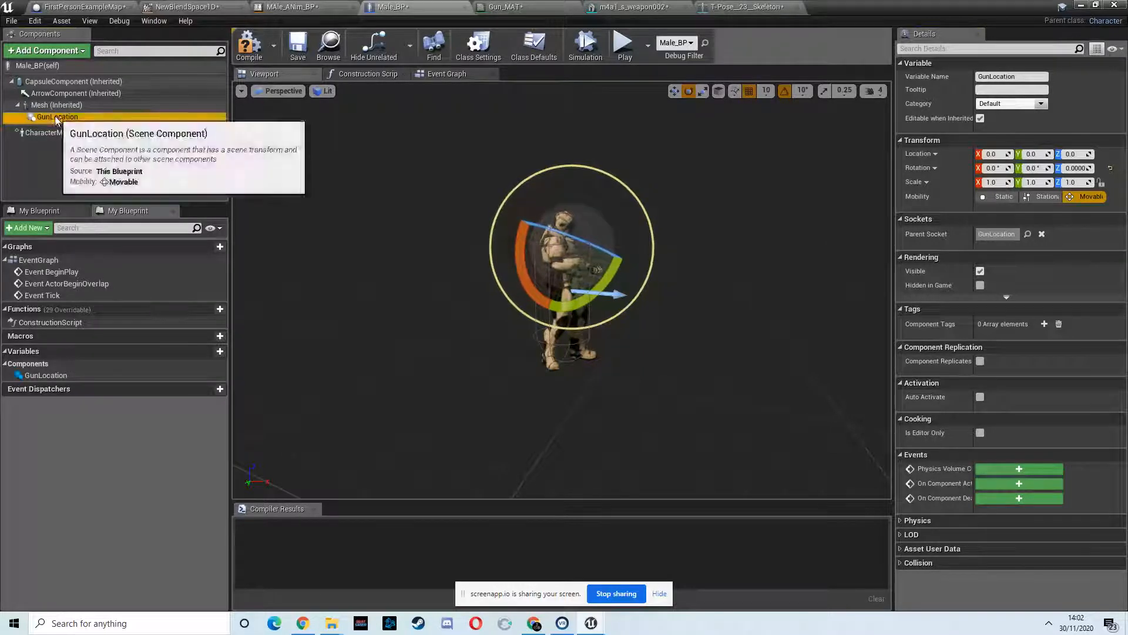
left_click(80, 51)
type("stat")
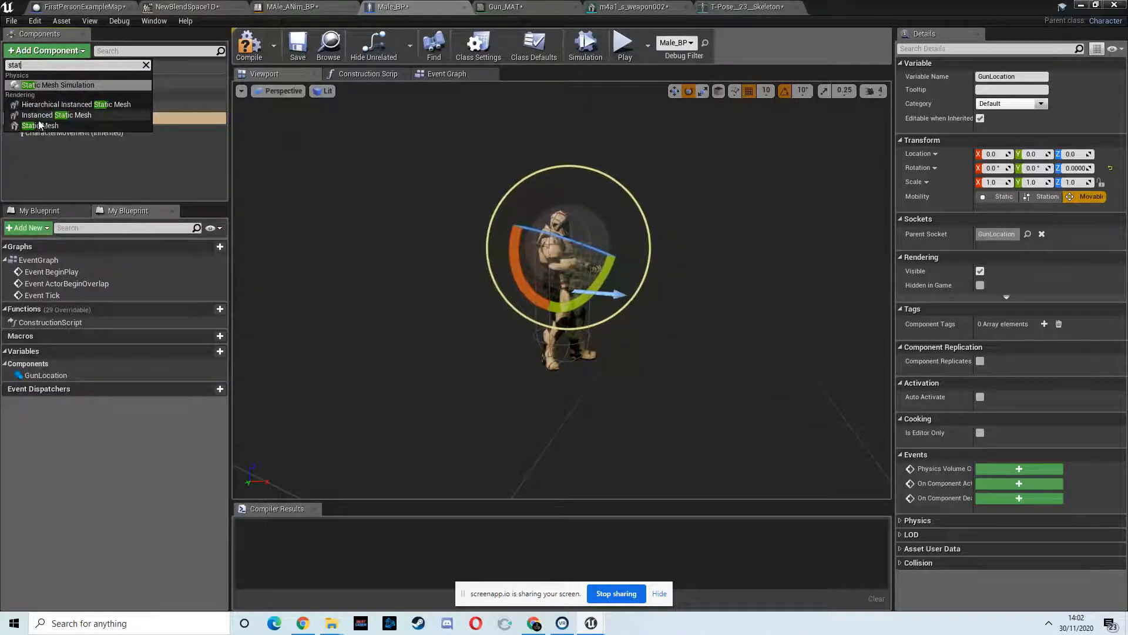
left_click(40, 125)
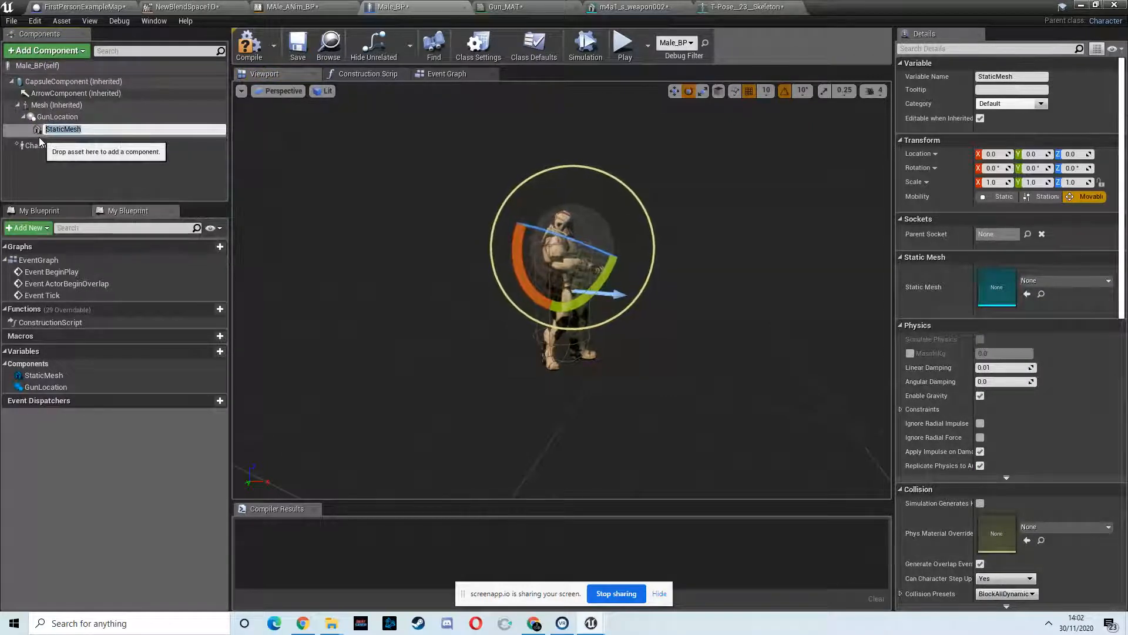
type("Gun")
key("Return")
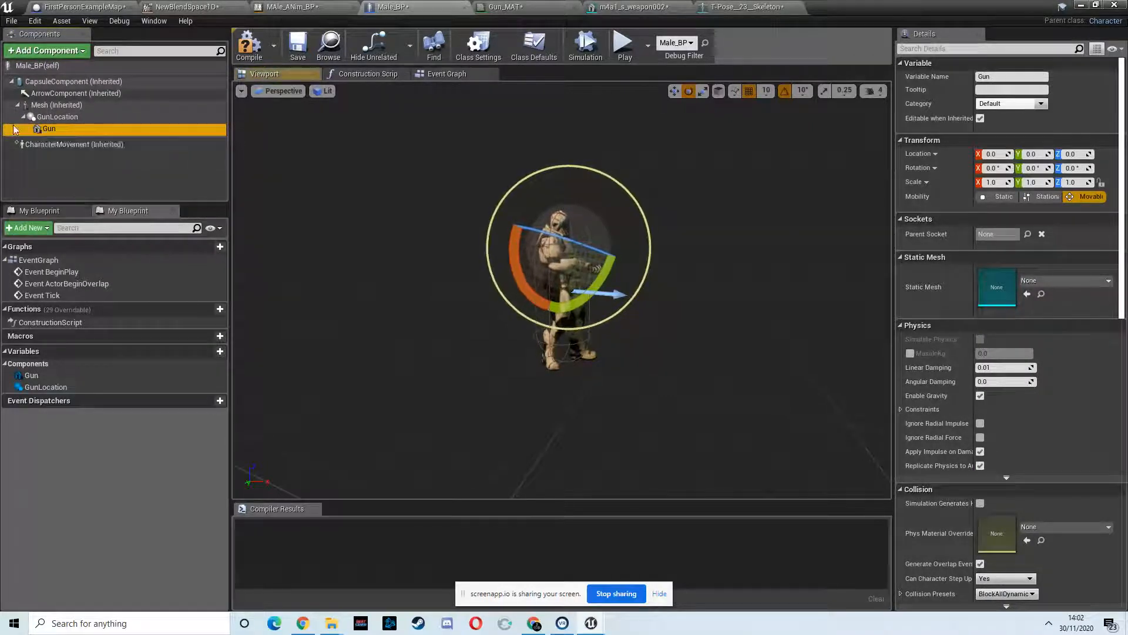
left_click(1061, 280)
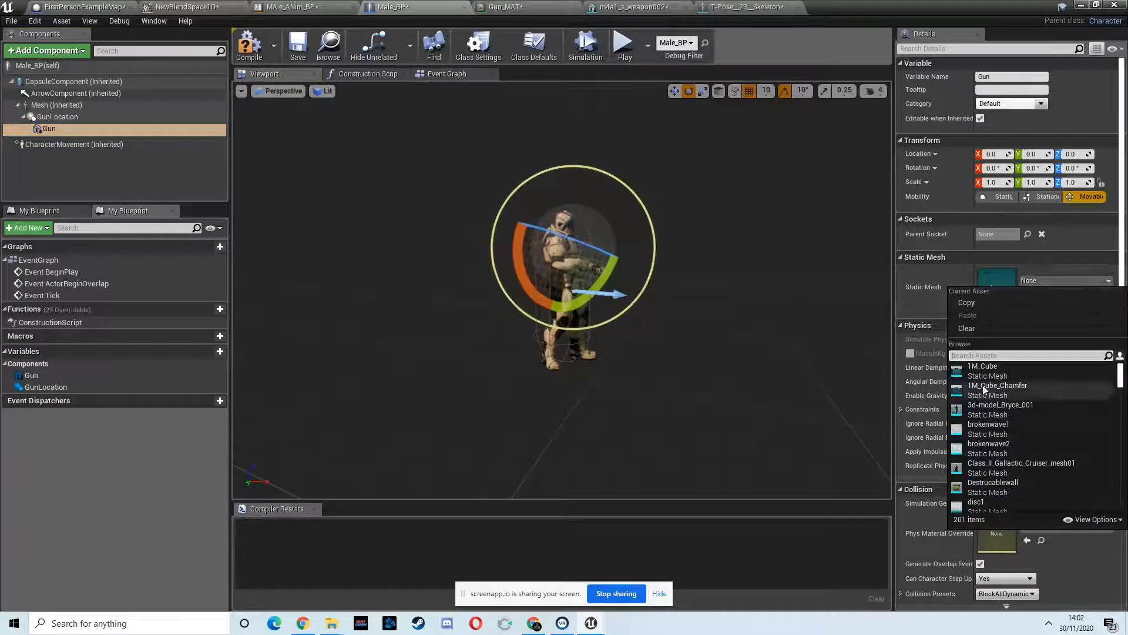
type("ma")
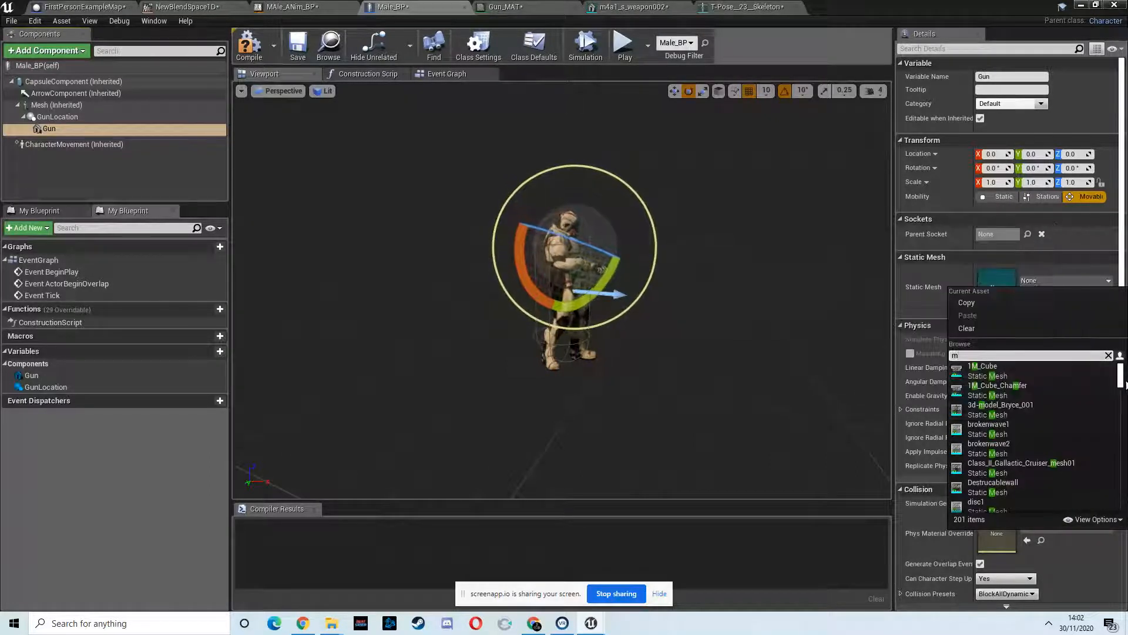
left_click_drag(1121, 369, 1121, 401)
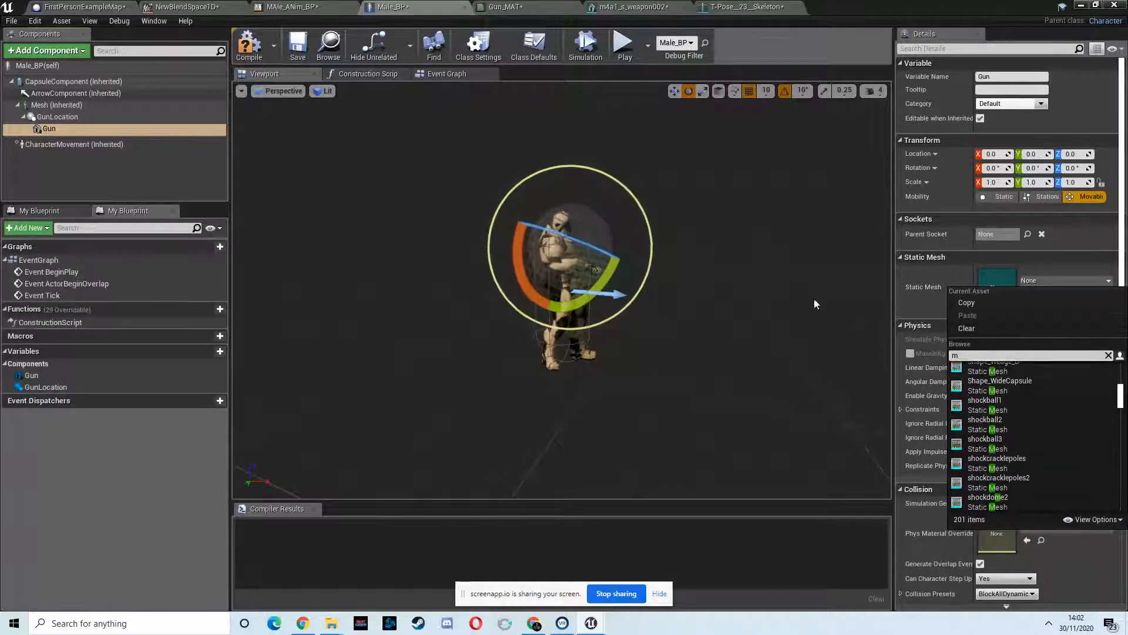
left_click(1082, 5)
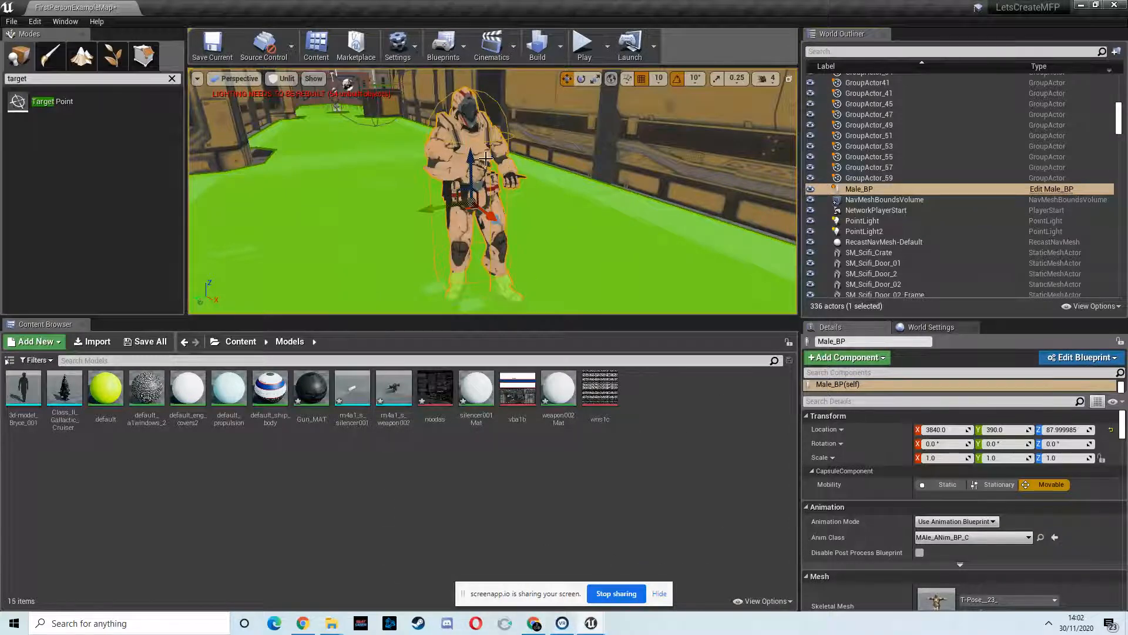
left_click(1069, 190)
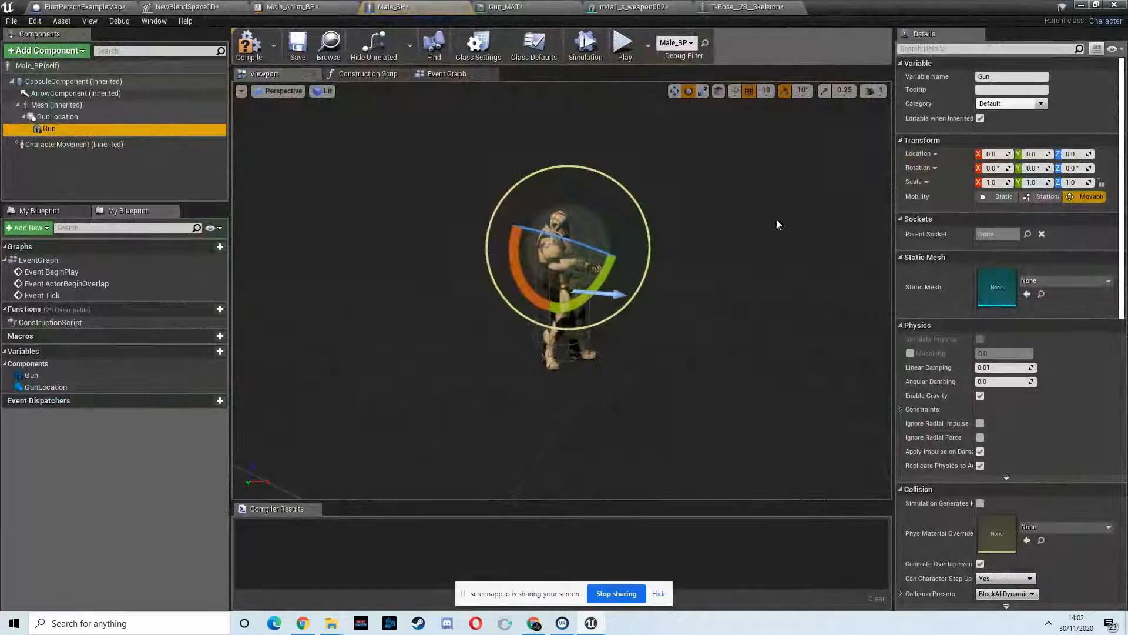
- Assign the m4a1_s_weapon002 static mesh to the Gun component and compile the Male_BP blueprint
left_click(1064, 280)
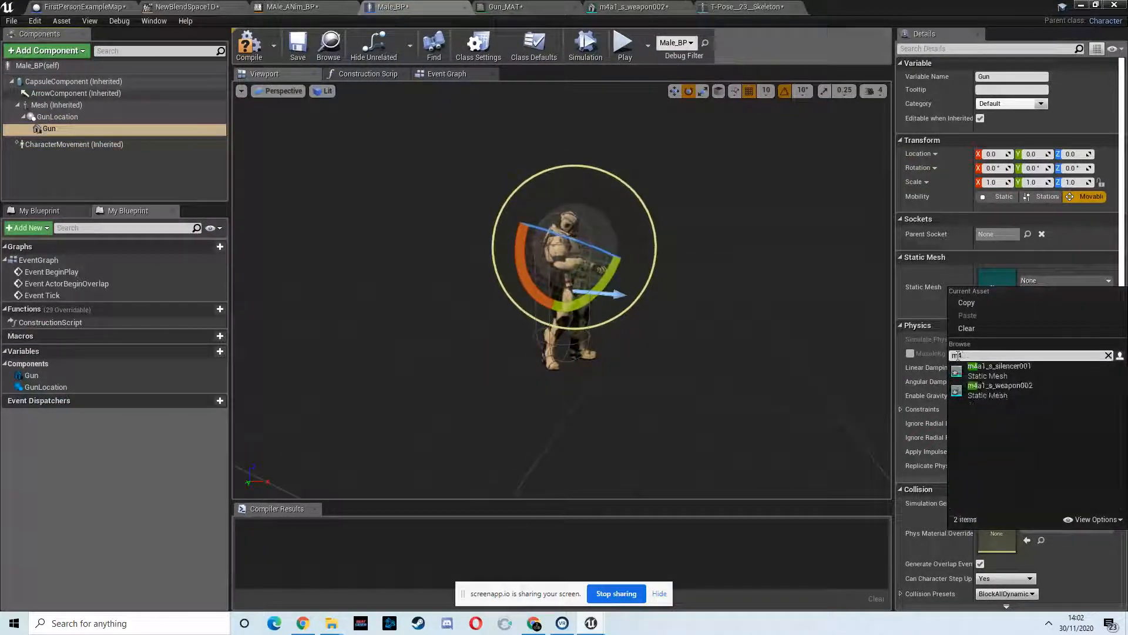
left_click(999, 386)
scroll(697, 325, "up", 3)
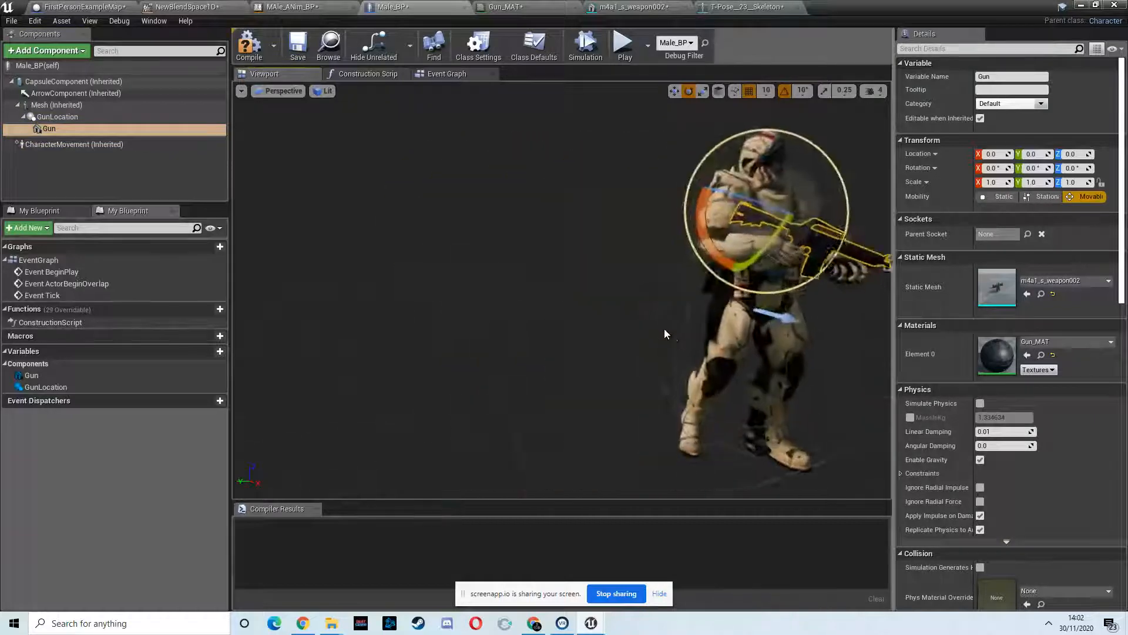
scroll(664, 329, "down", 3)
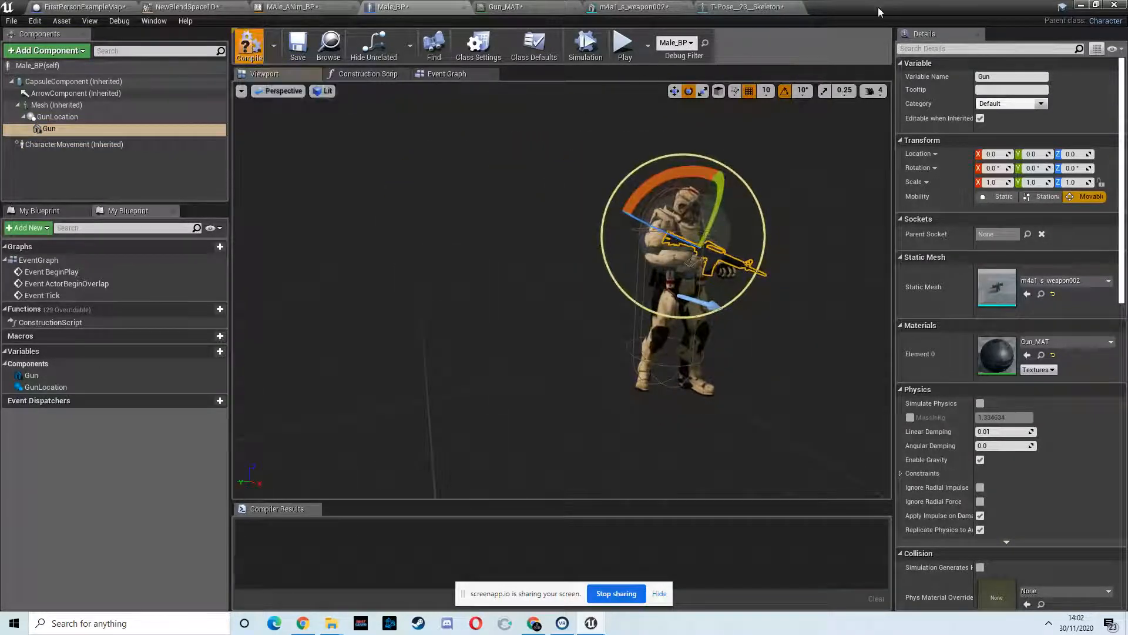
- Return to the level, play-test it to check the armed Male_BP character, and stop the session
left_click(1082, 6)
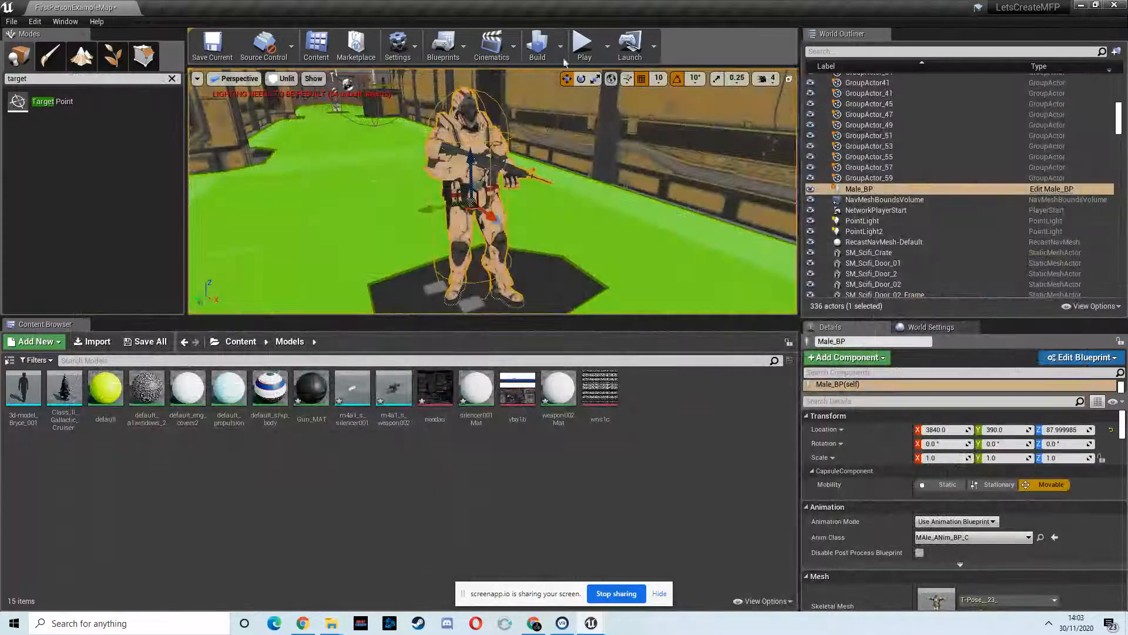
left_click(580, 51)
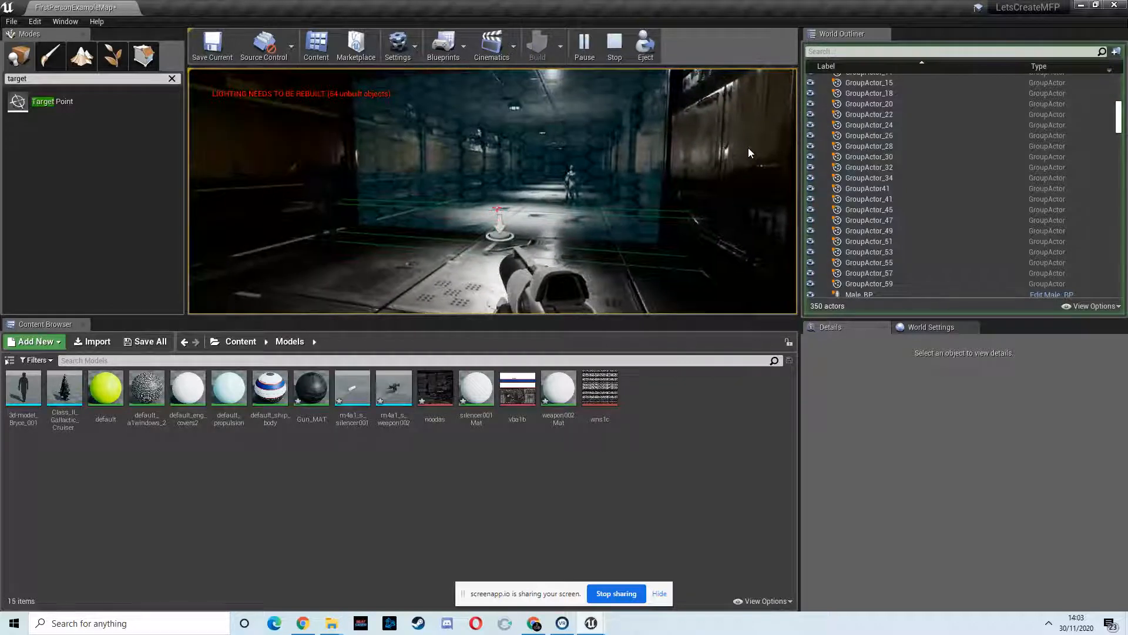
key("Escape")
- Examine the Male_BP character in the level and the two female characters standing along the corridor wall
key("s")
right_click_drag(414, 234, 424, 246)
key("a")
left_click(466, 197)
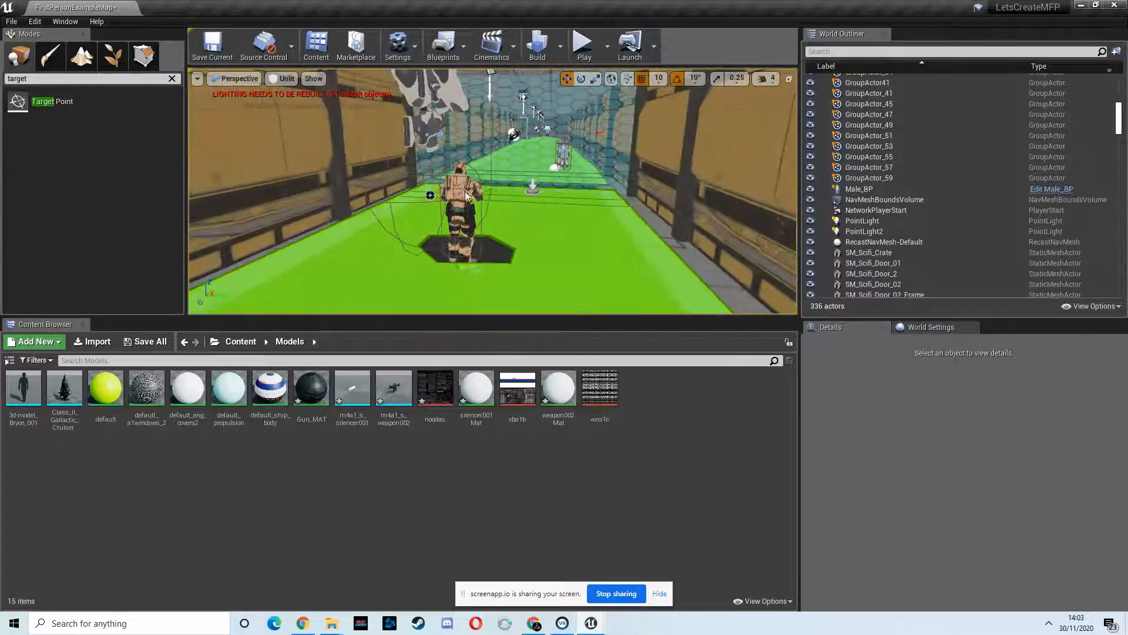
key("w")
right_click_drag(542, 195, 415, 157)
key("w")
key("s")
key("s")
right_click_drag(543, 182, 452, 182)
key("s")
key("w")
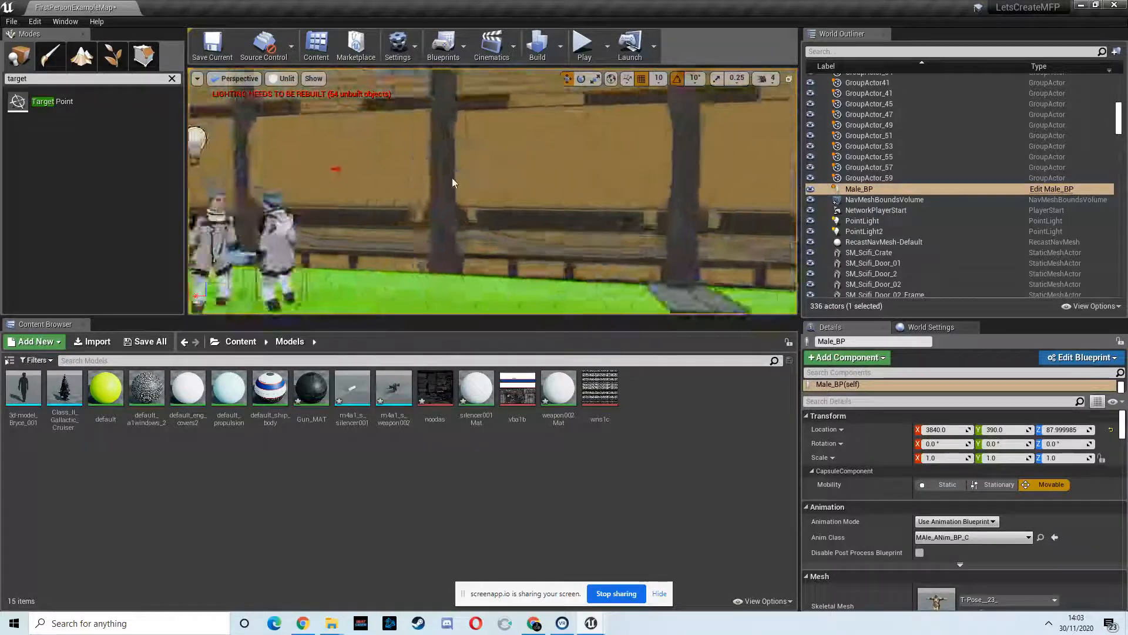
key("f")
- Try moving the Female actor along the X axis to the other side of Female2 and undo the move
left_click(617, 241)
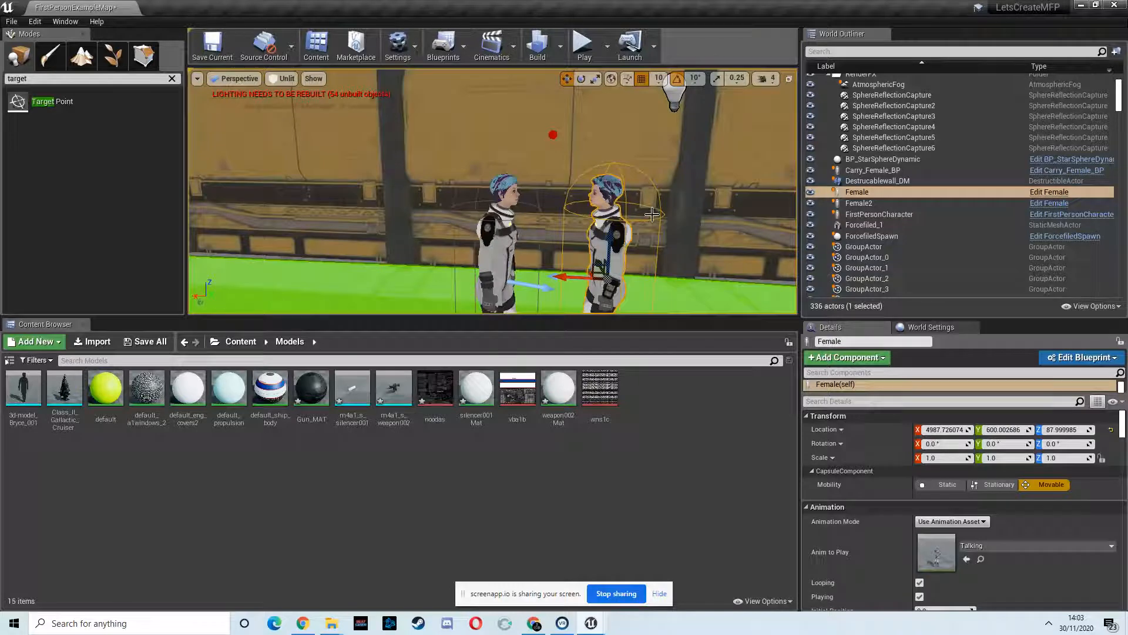
left_click_drag(575, 276, 427, 270)
left_click(503, 260)
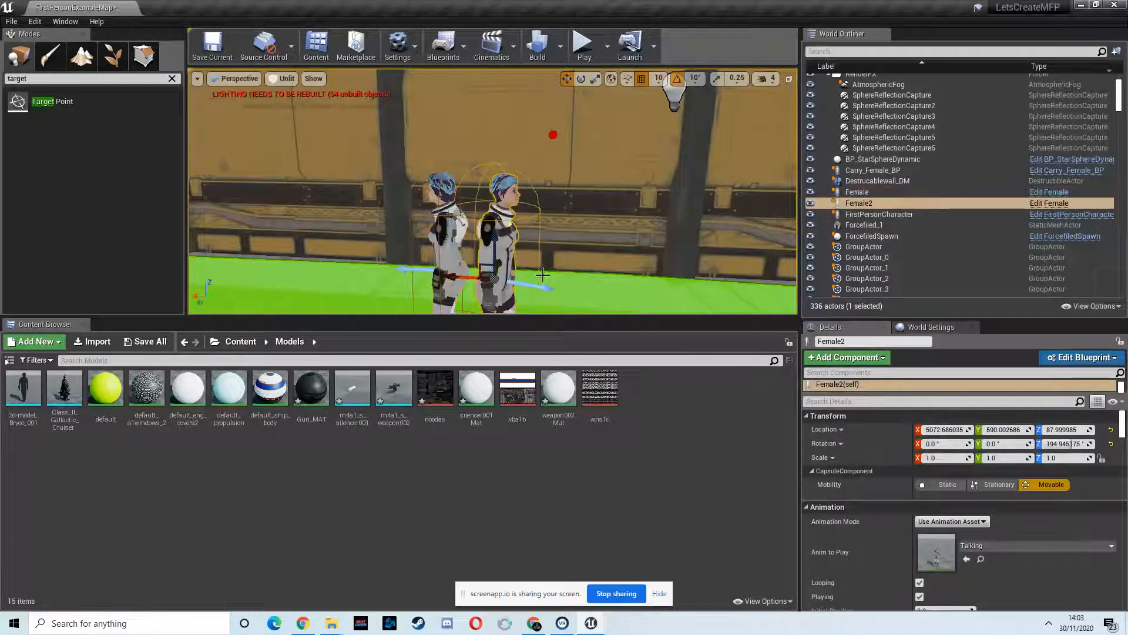
key("f")
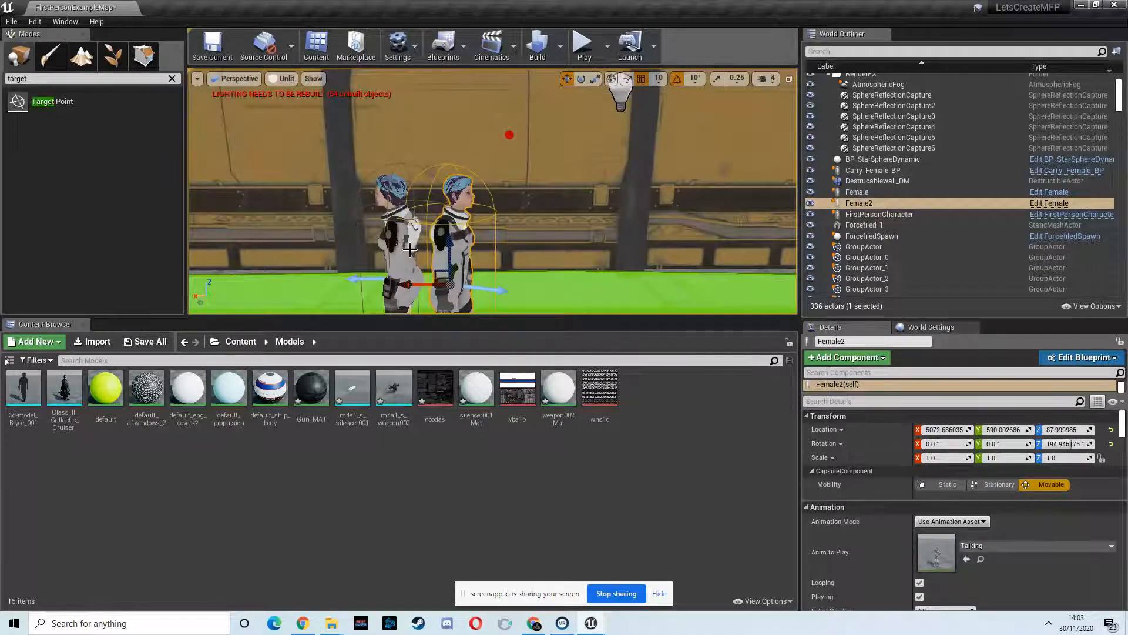
key("ctrl+z")
key("ctrl+z")
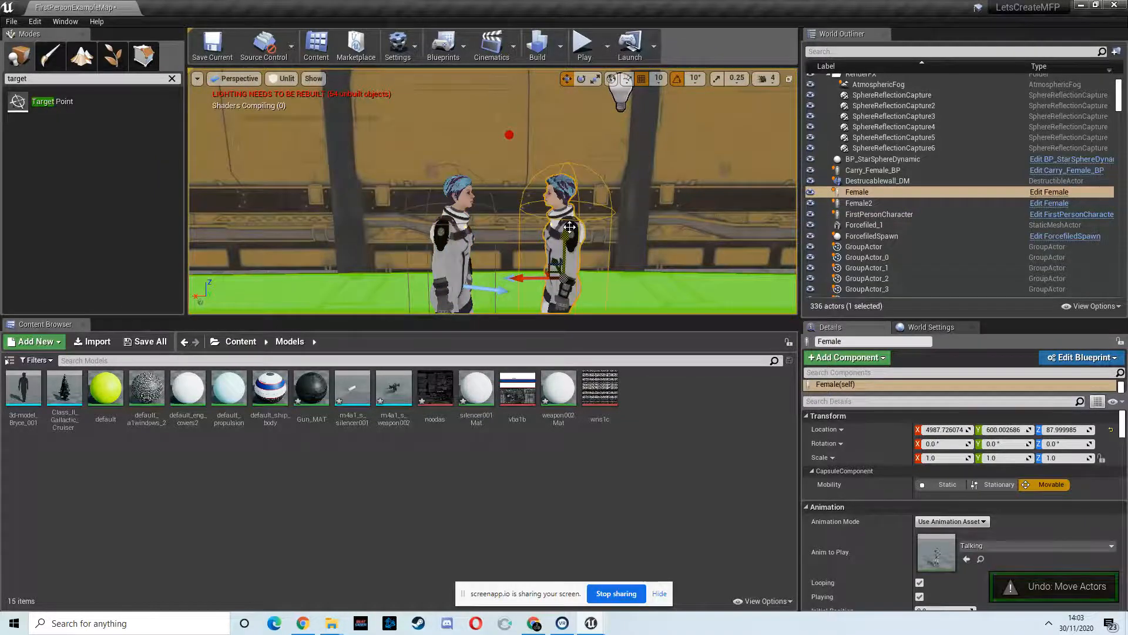
key("ctrl+z")
key("f")
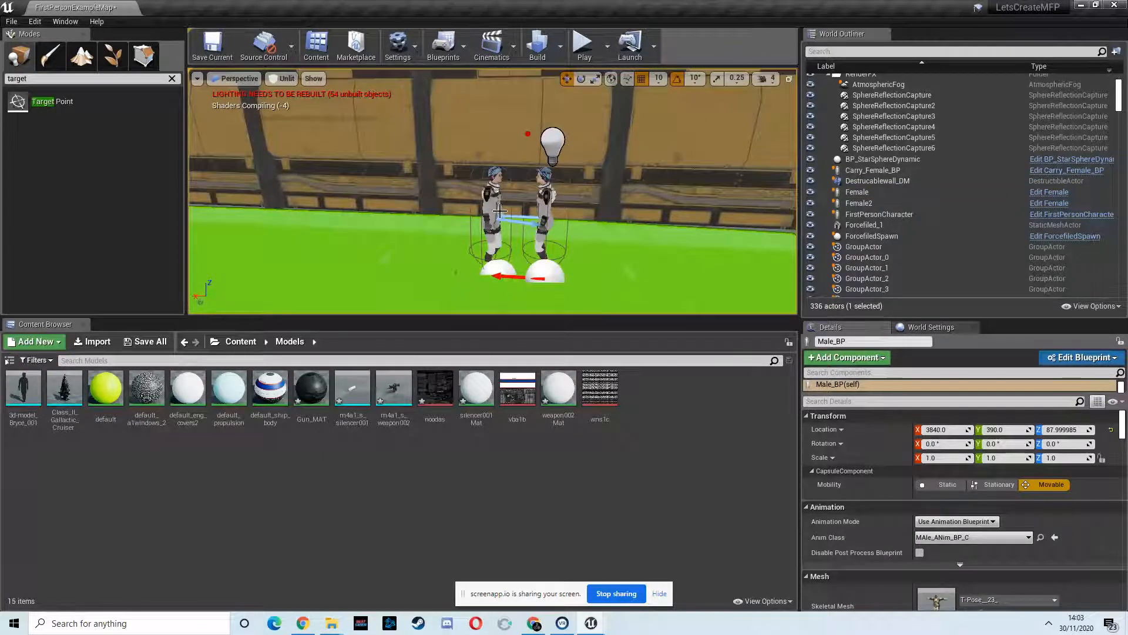
- Open the level blueprint and move the Female reference node up near the Mesh getter of the upper Set Simulate Physics chain
left_click_drag(529, 168, 644, 187, "alt")
left_click(529, 182)
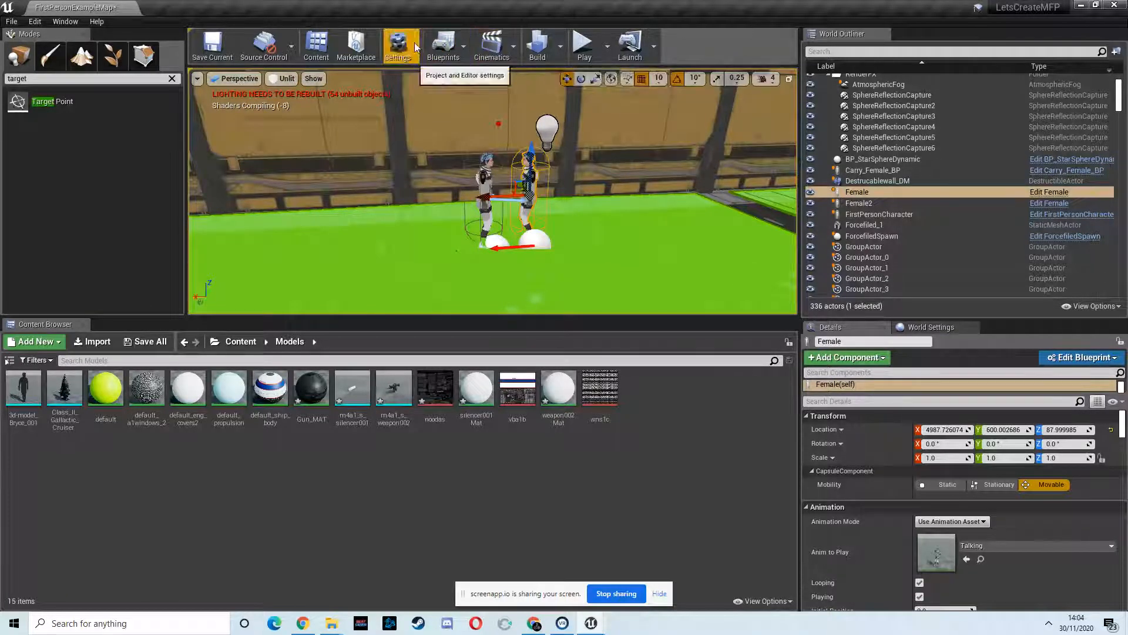
left_click(463, 45)
left_click(509, 146)
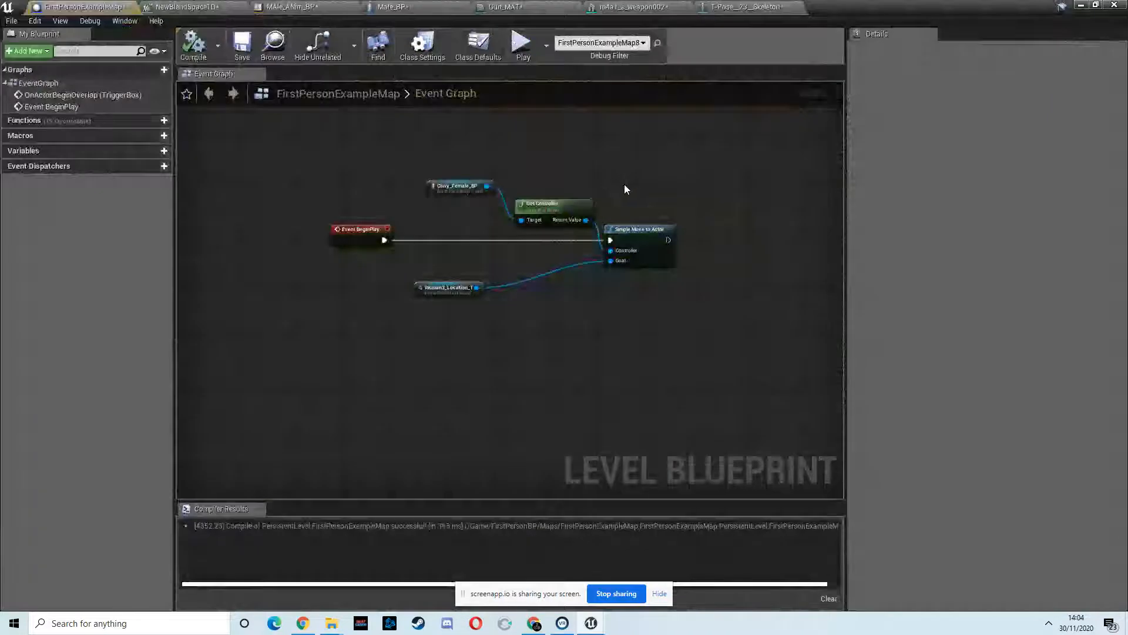
scroll(556, 245, "up", 3)
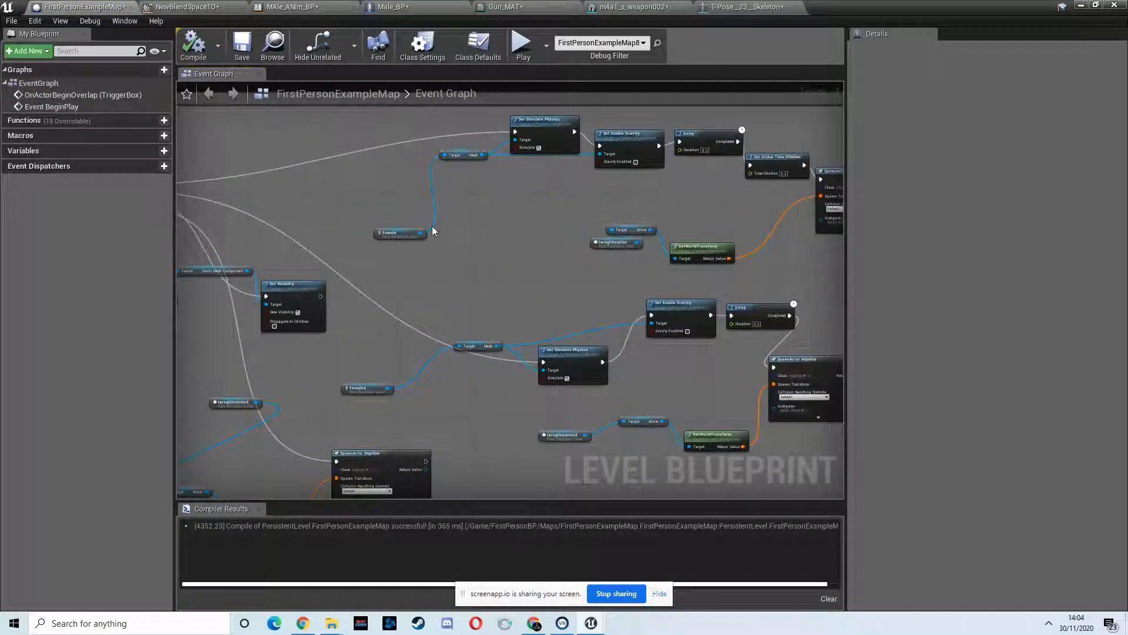
left_click_drag(381, 202, 378, 189)
right_click_drag(525, 191, 582, 196)
left_click_drag(461, 219, 460, 219)
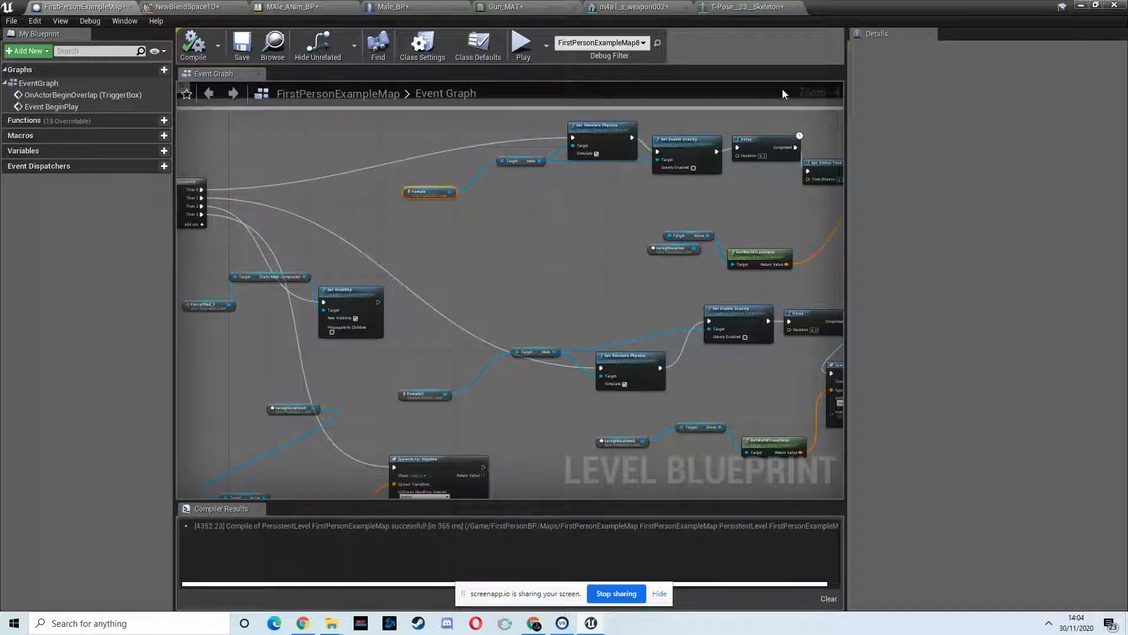
right_click(512, 200)
left_click(531, 187)
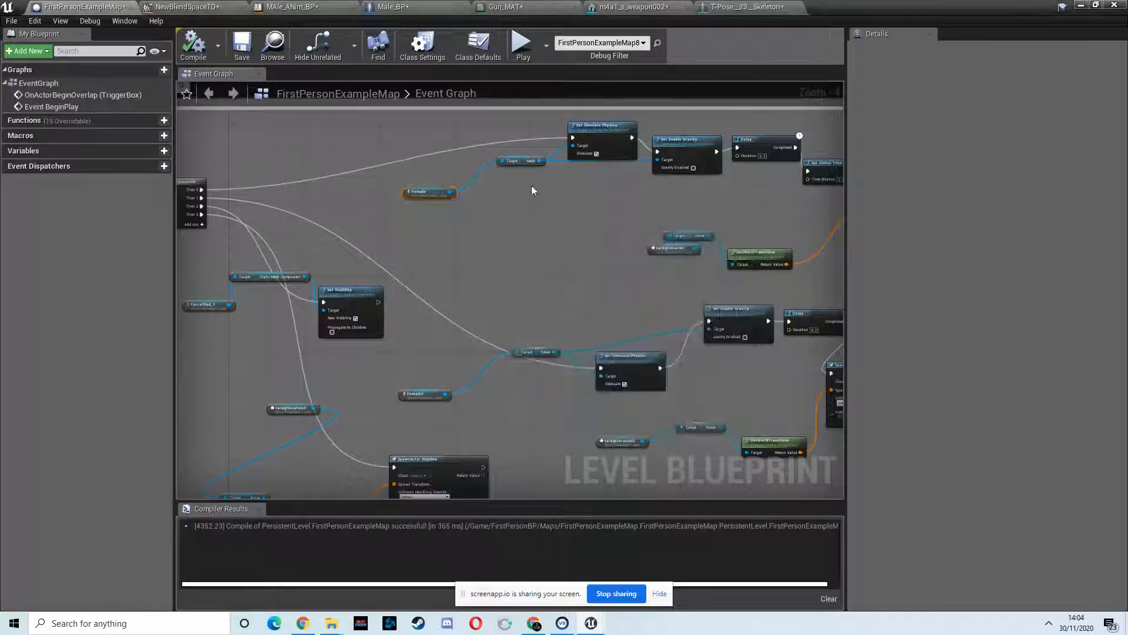
- Add a reference to the level's Male_BP actor in the level blueprint and connect it to the upper Mesh getter in place of Female
left_click(1080, 6)
right_click_drag(546, 191, 792, 168)
left_click(537, 200)
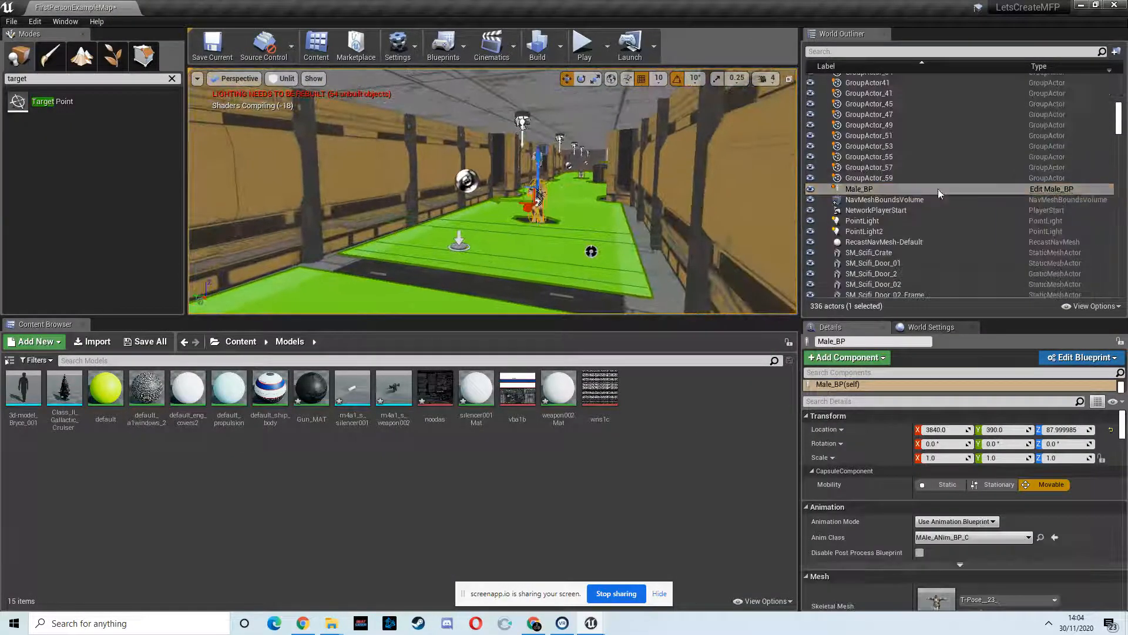
left_click(1052, 189)
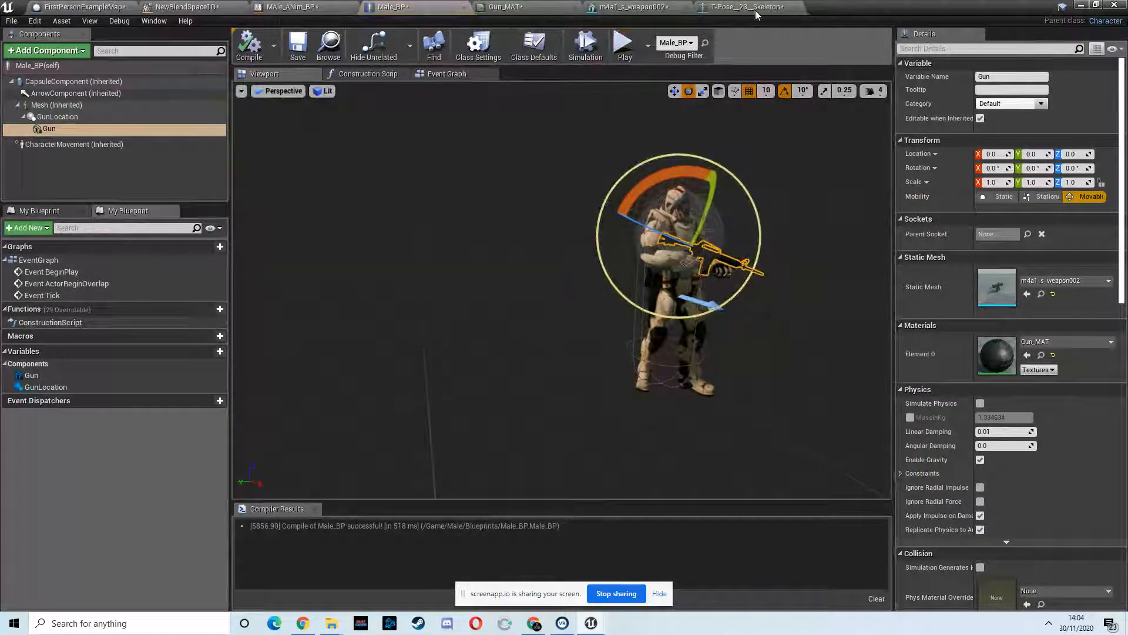
left_click(83, 7)
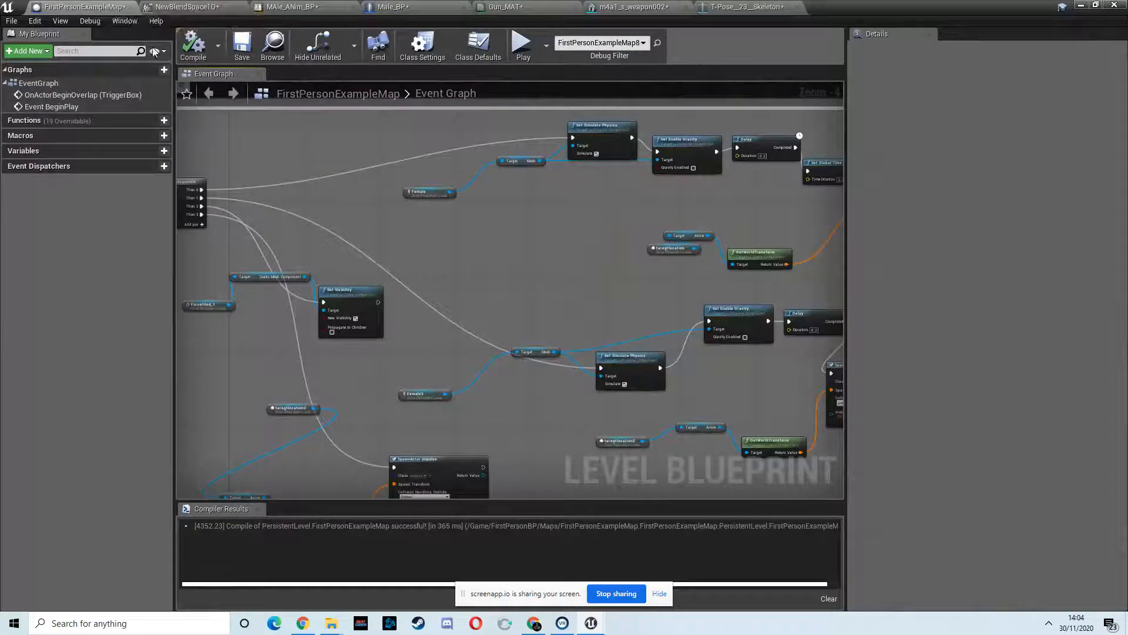
right_click(455, 224)
left_click(493, 276)
left_click_drag(503, 226, 502, 171)
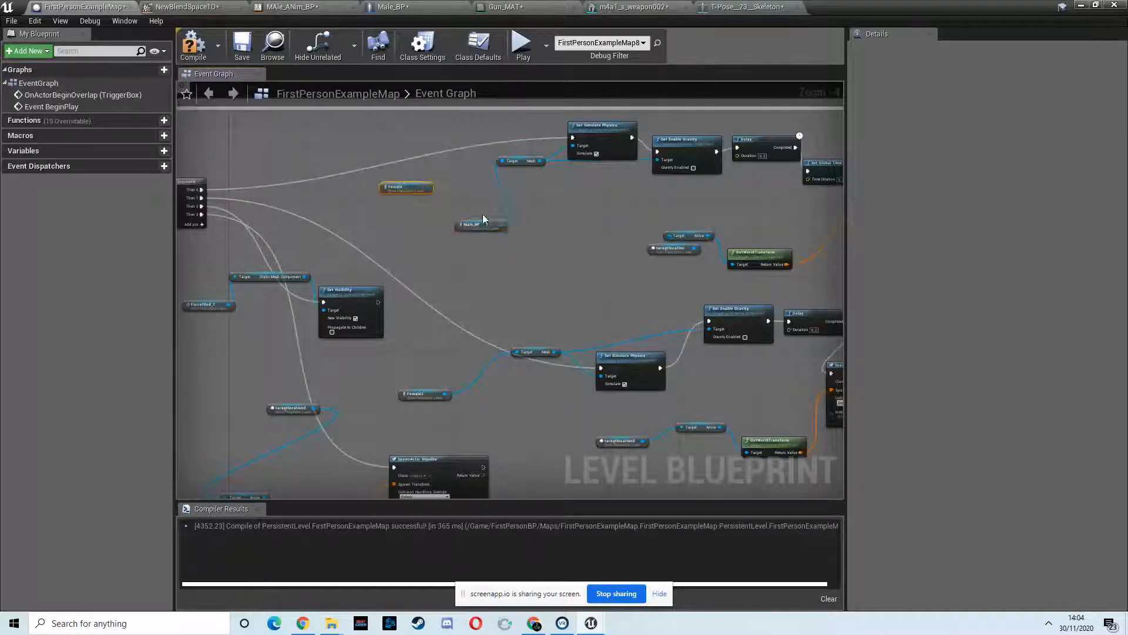
left_click_drag(457, 214, 447, 209)
right_click_drag(622, 220, 399, 236)
- Try to delete the Female actor from the level and dismiss the deletion
left_click(1083, 8)
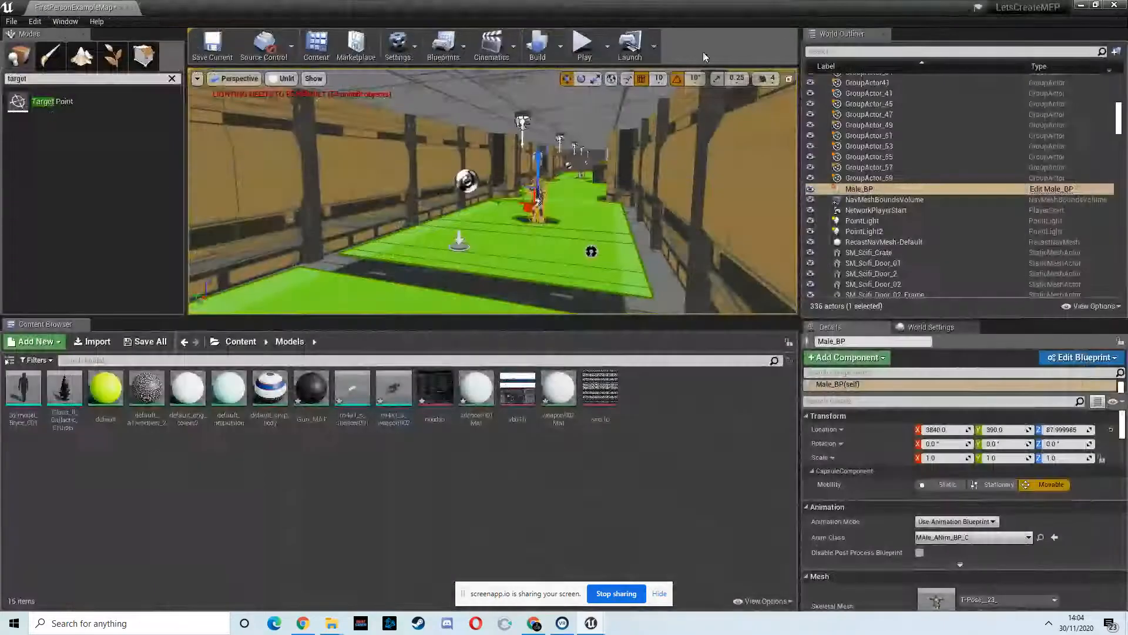
right_click_drag(561, 182, 508, 180)
left_click(478, 201)
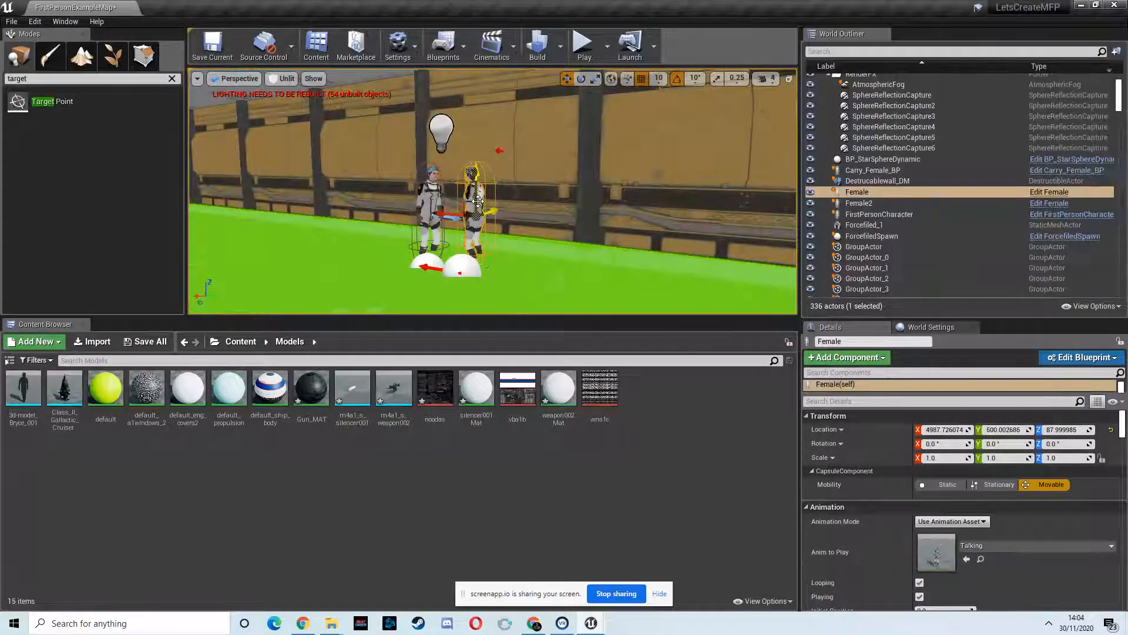
key("Delete")
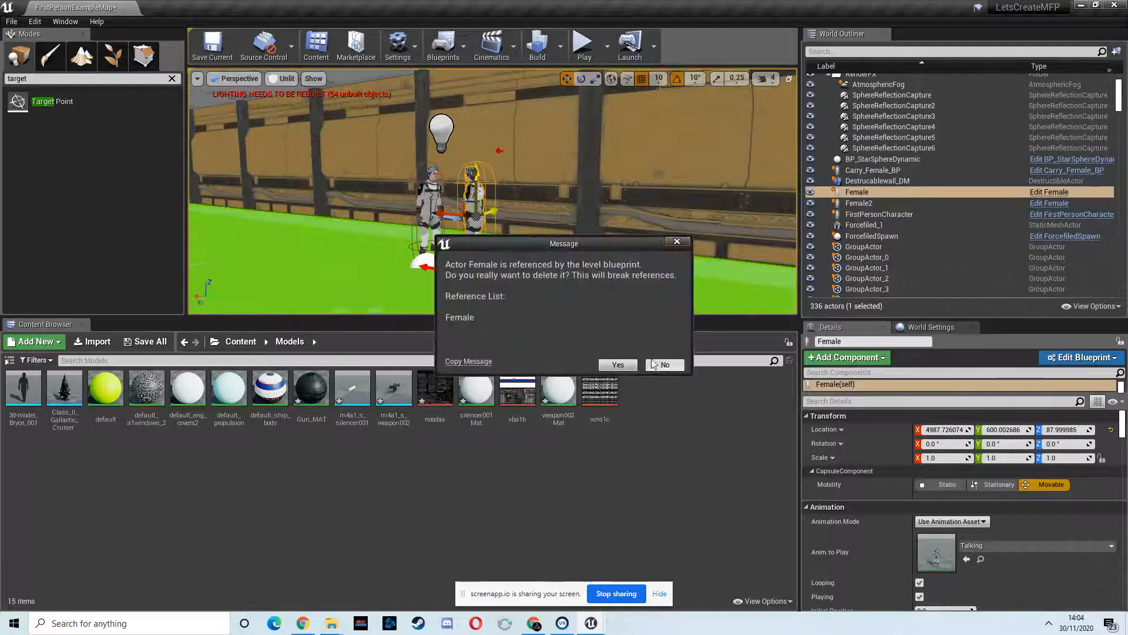
left_click(679, 240)
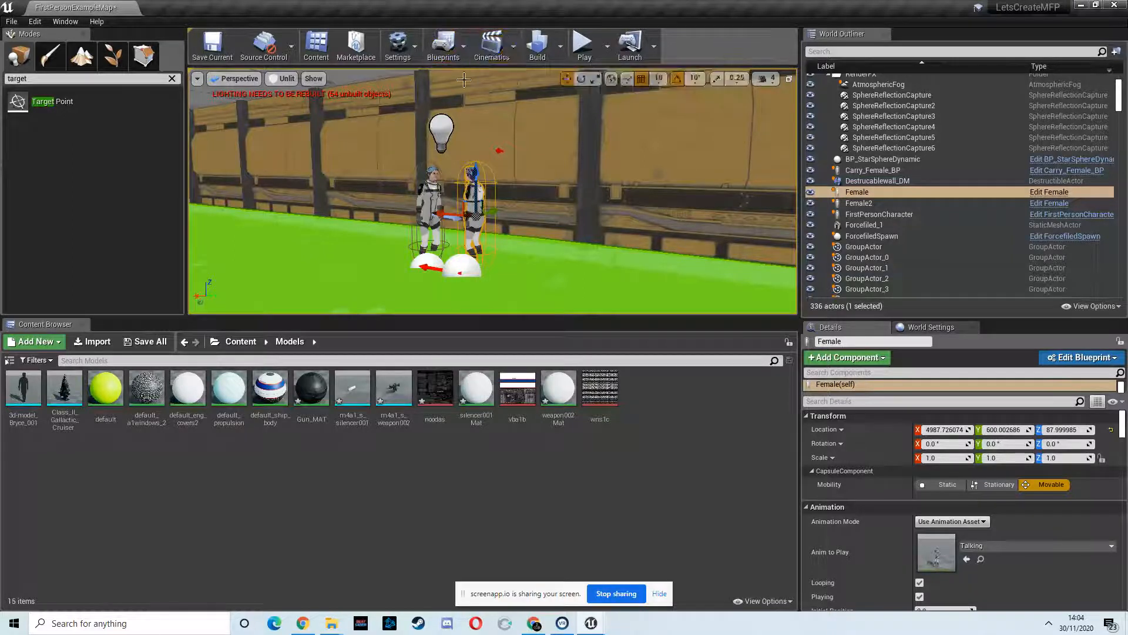
- Play-test the level through the explosion sequence, stop the session, and select the Male_BP actor
left_click(583, 52)
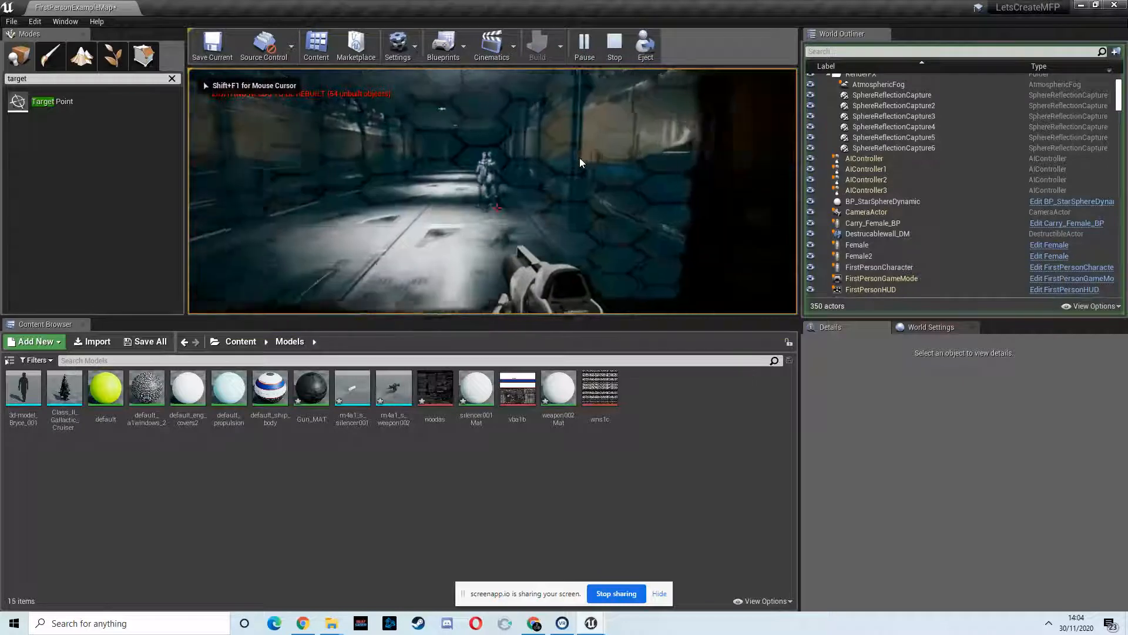
left_click(579, 158)
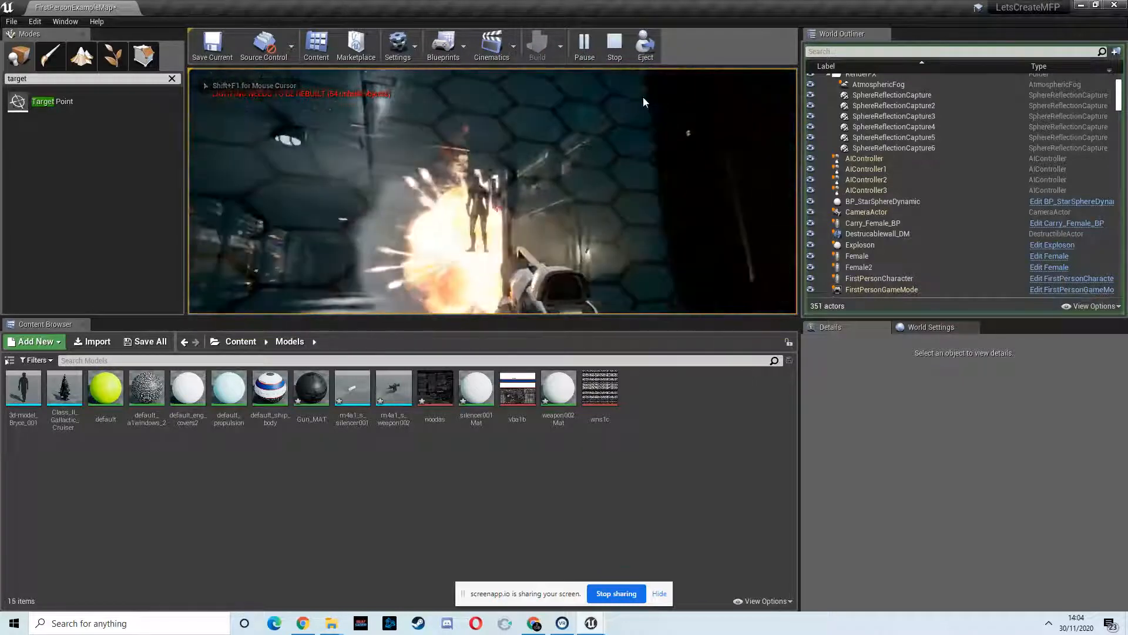
key("w")
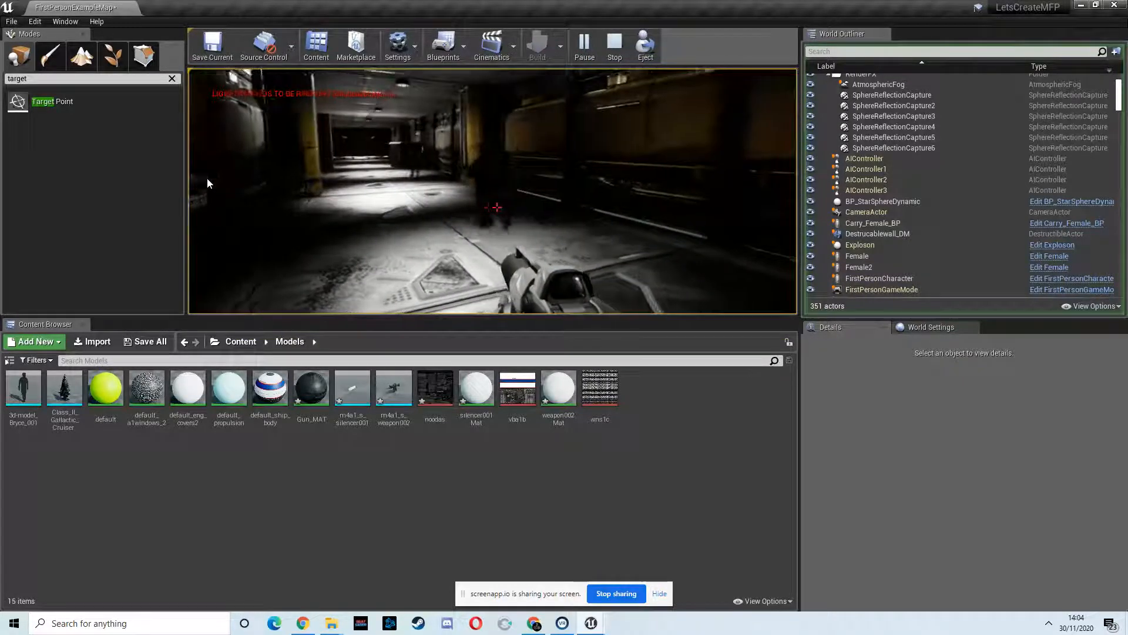
key("w")
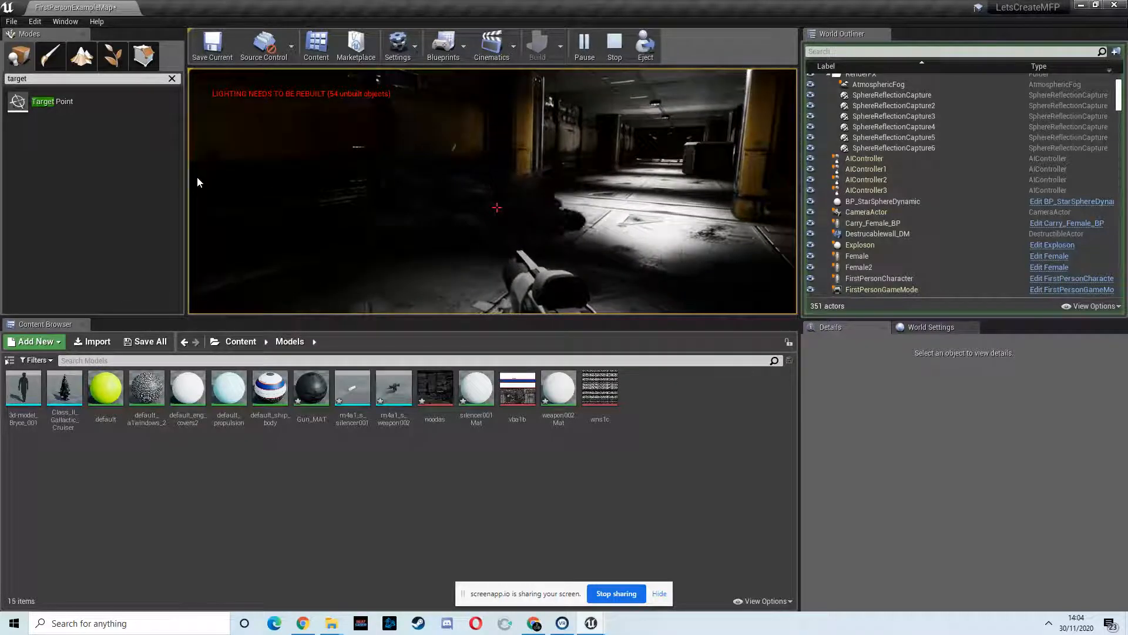
key("Escape")
left_click(492, 191)
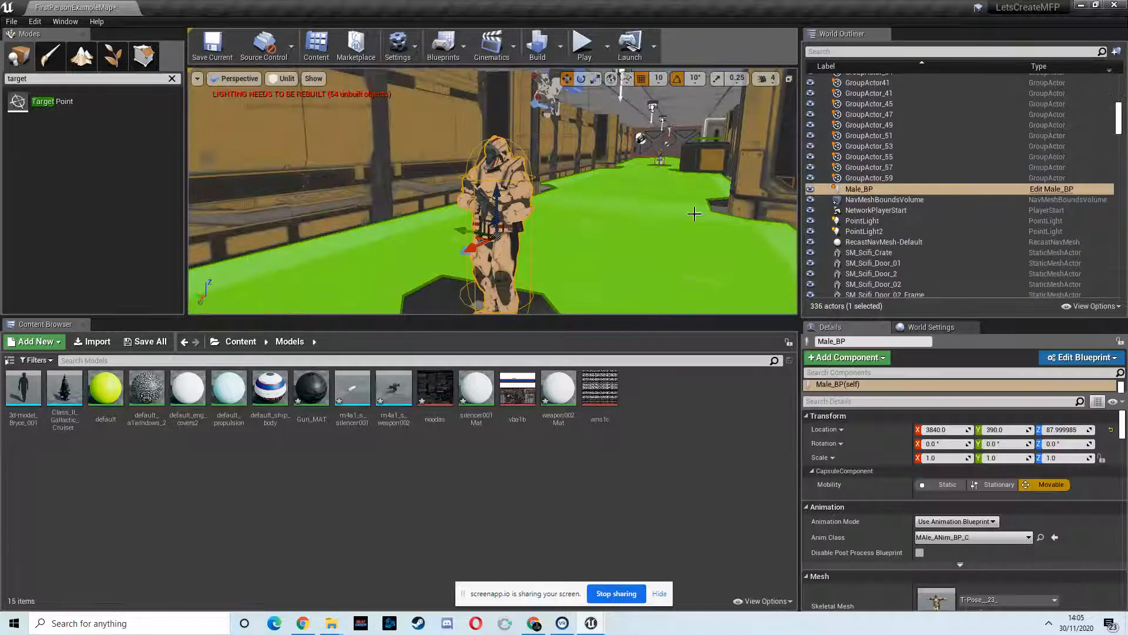
- Open Male_BP, set the Gun component's collision preset to Ragdoll, compile the blueprint, and return to the level
left_click(1069, 190)
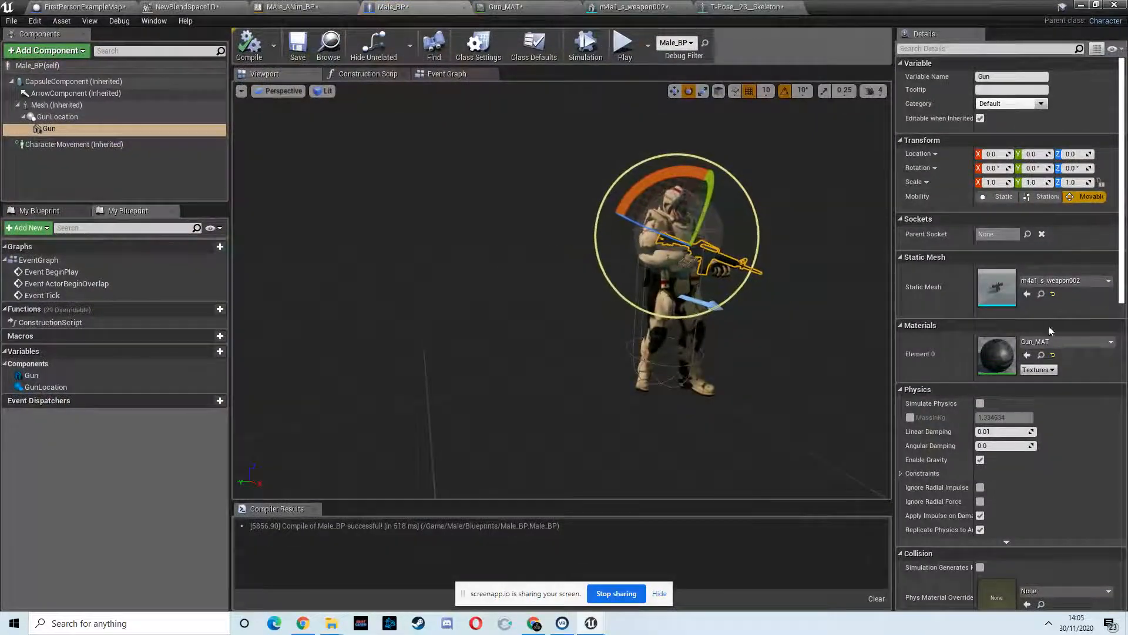
scroll(1049, 324, "down", 5)
left_click(1027, 451)
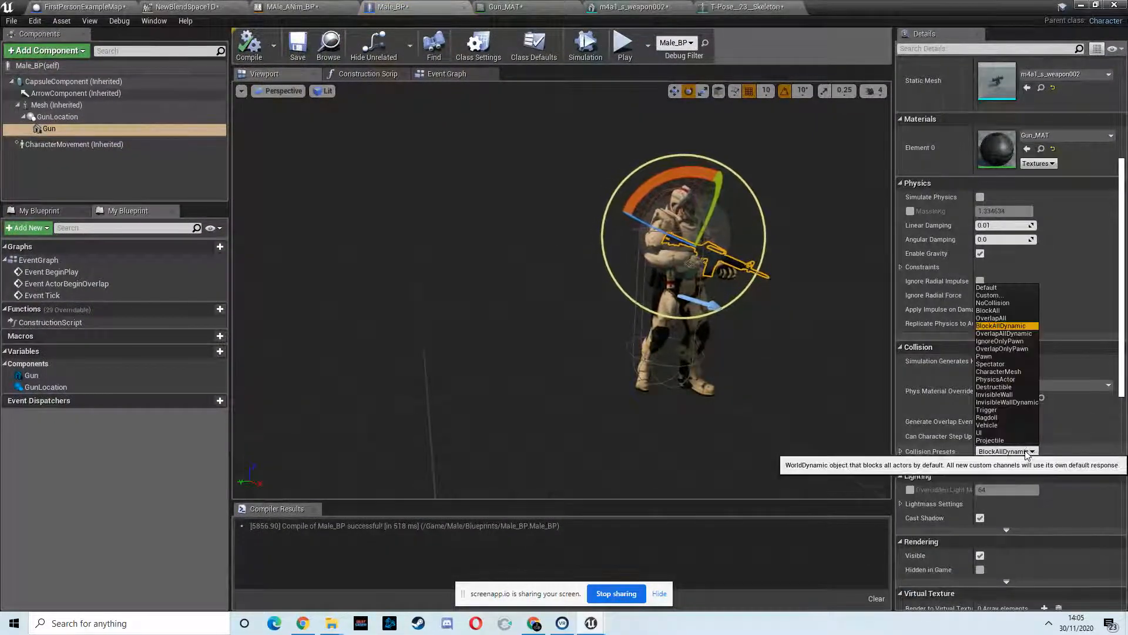
left_click(987, 409)
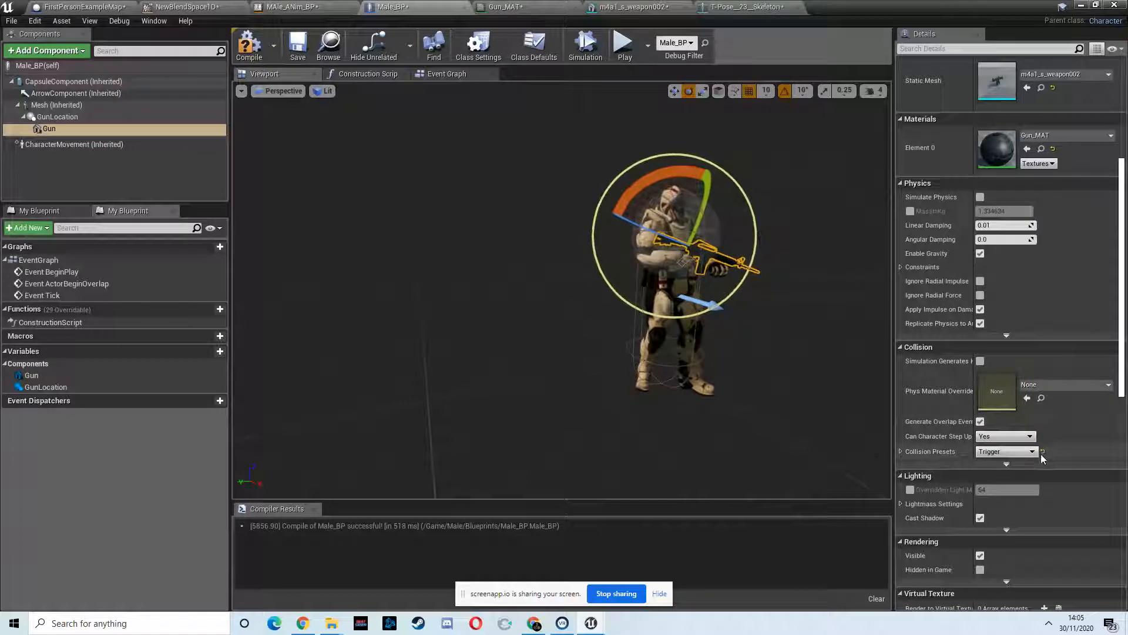
left_click(1019, 454)
left_click(990, 417)
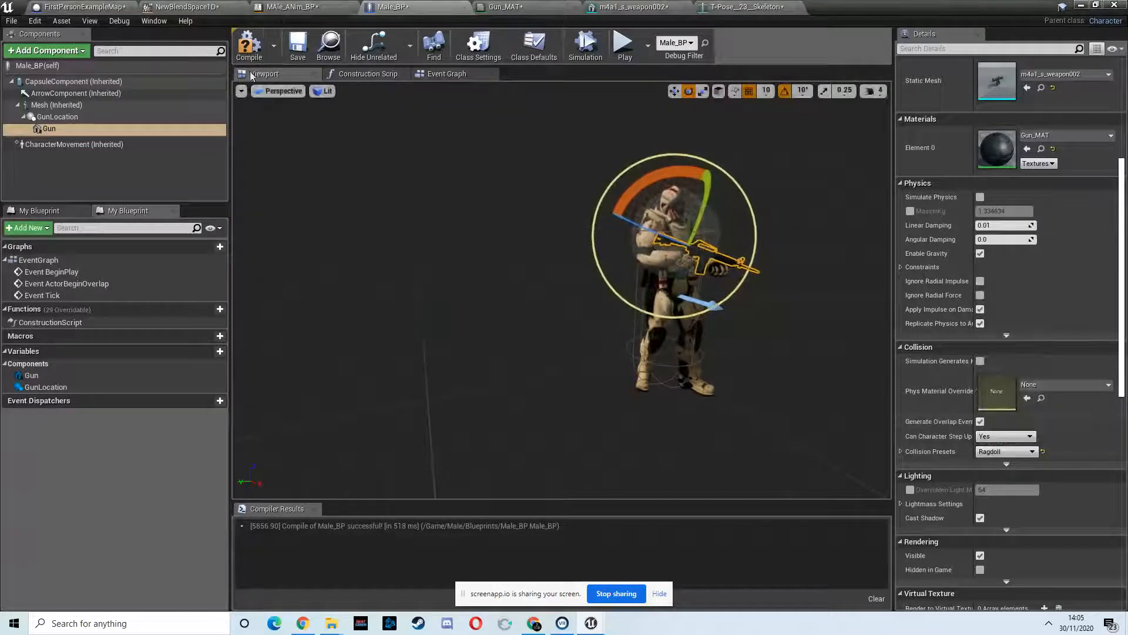
left_click(249, 45)
left_click(1082, 5)
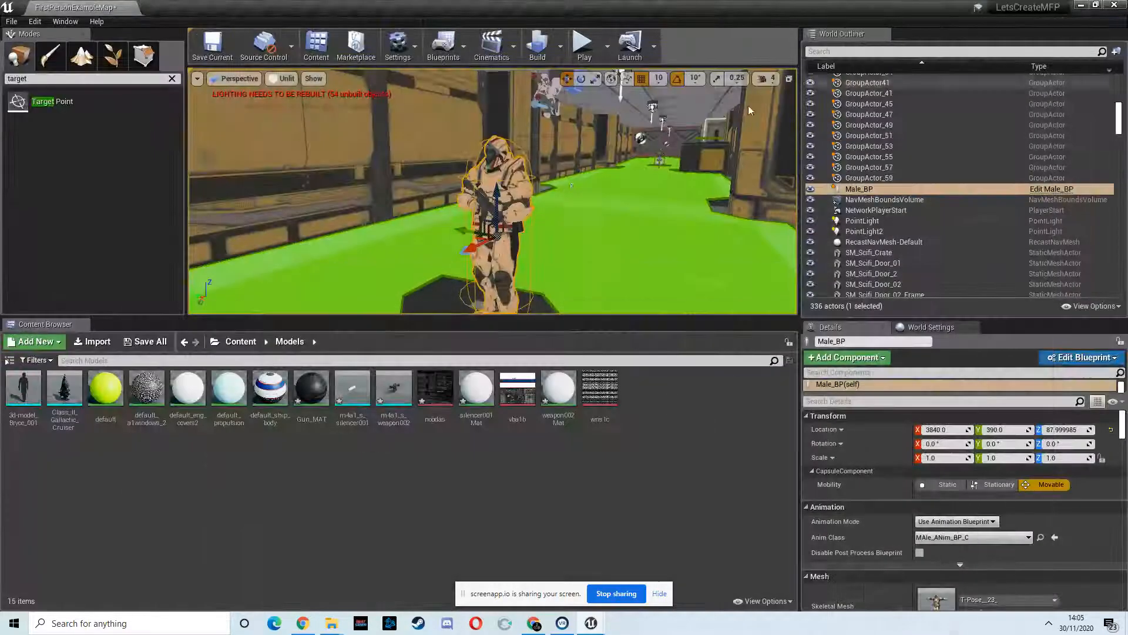
right_click_drag(583, 202, 605, 185)
left_click(615, 188)
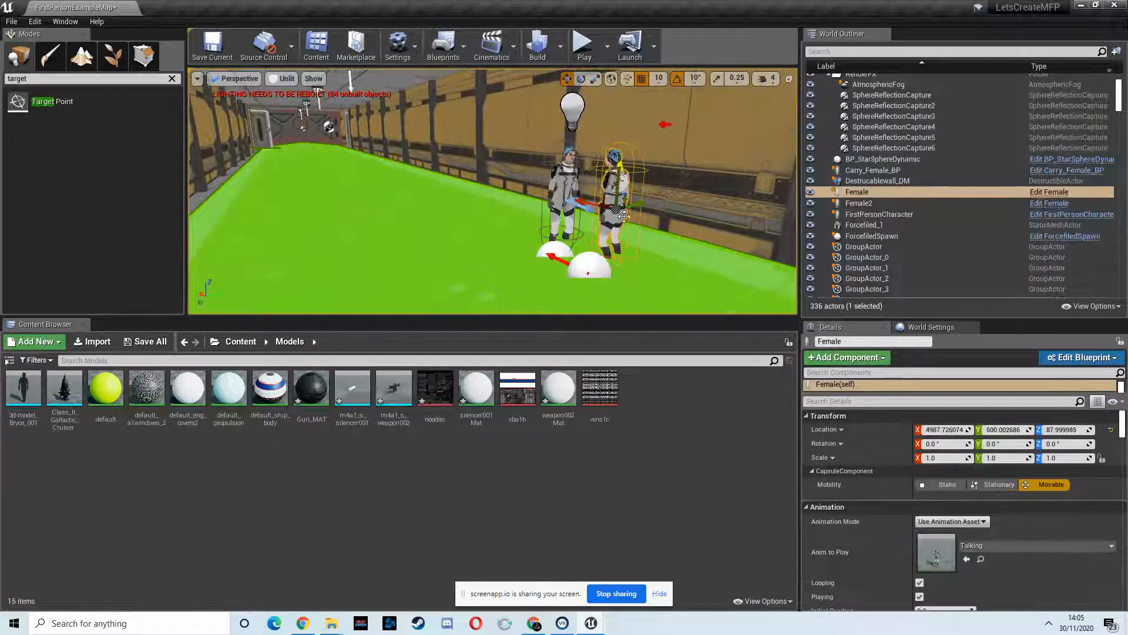
key("Delete")
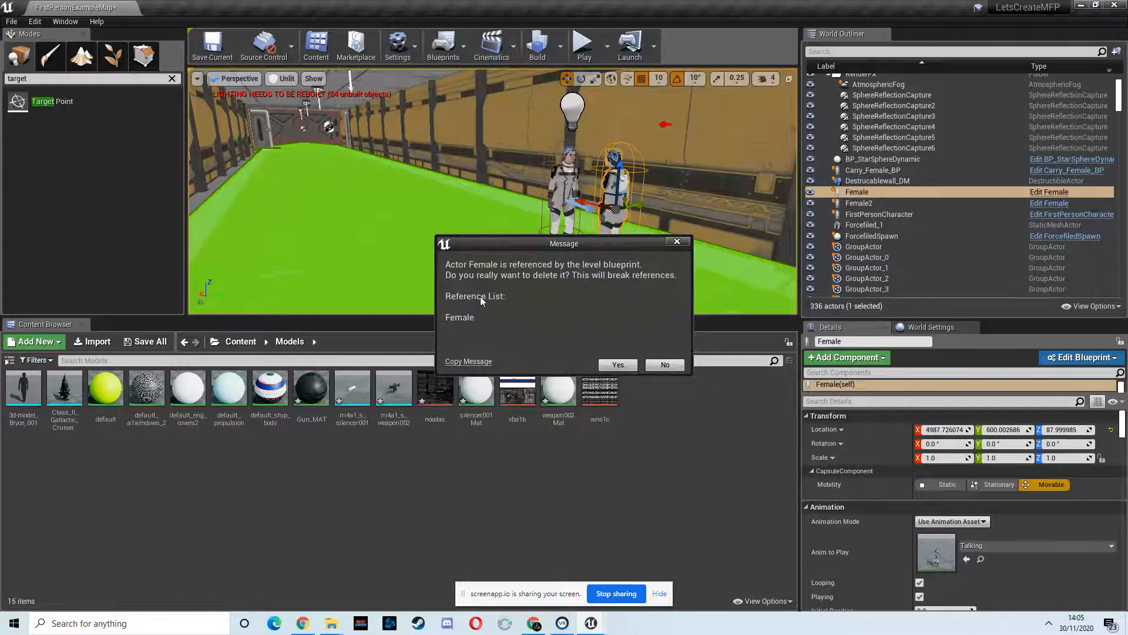
key("Escape")
- Delete the unconnected Female reference node from the level blueprint and check the remaining physics and explosion chains
left_click(463, 46)
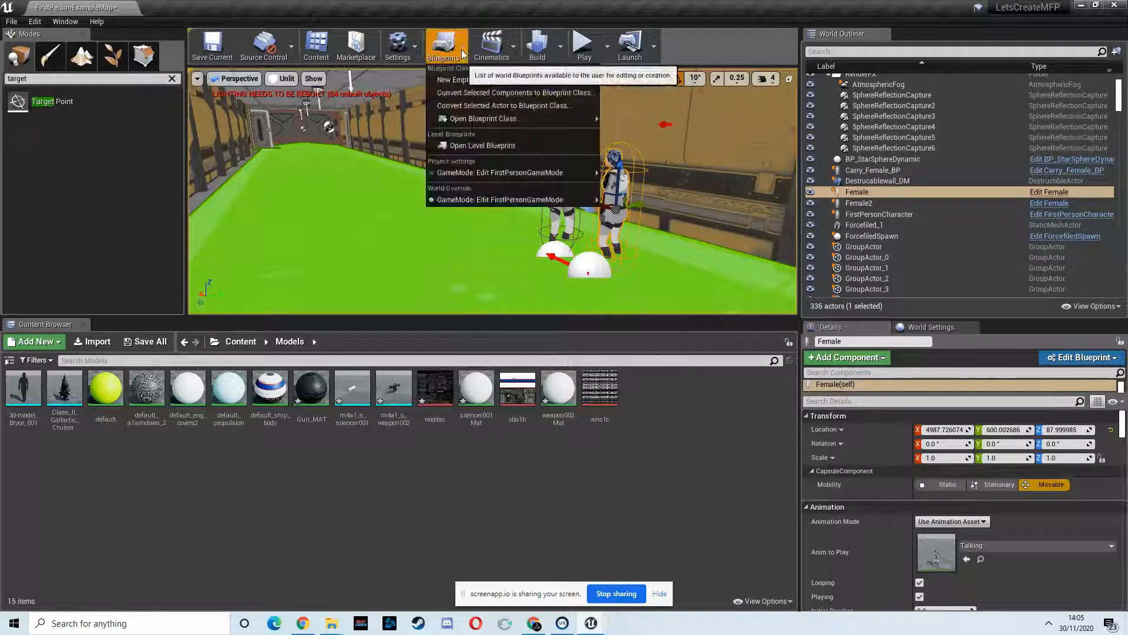
left_click(497, 147)
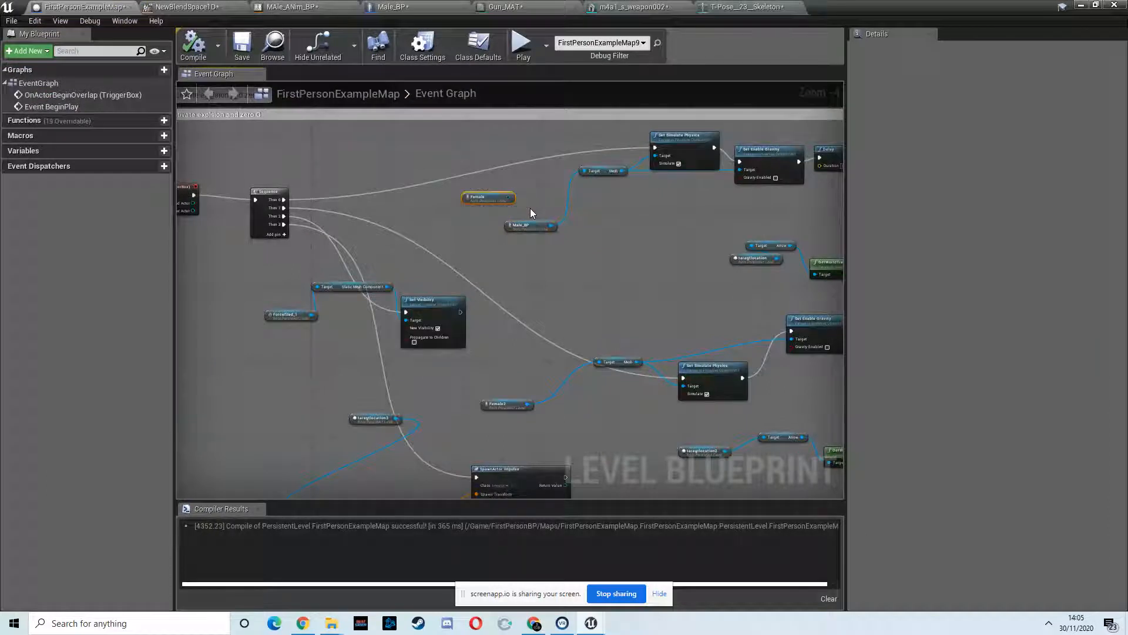
right_click_drag(504, 280, 551, 180)
right_click_drag(516, 231, 384, 233)
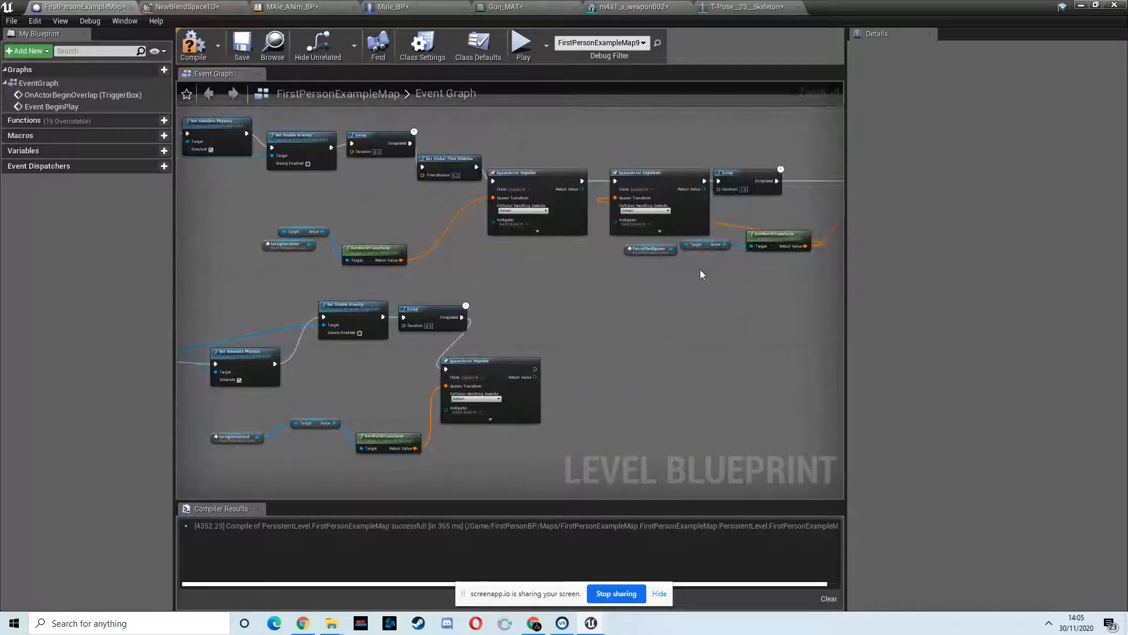
right_click_drag(707, 268, 488, 257)
mouse_move(668, 257)
right_mouse_down()
mouse_move(521, 252)
mouse_move(674, 268)
mouse_move(448, 278)
mouse_move(536, 269)
mouse_move(599, 290)
mouse_move(658, 251)
right_mouse_up()
right_click_drag(471, 326, 681, 306)
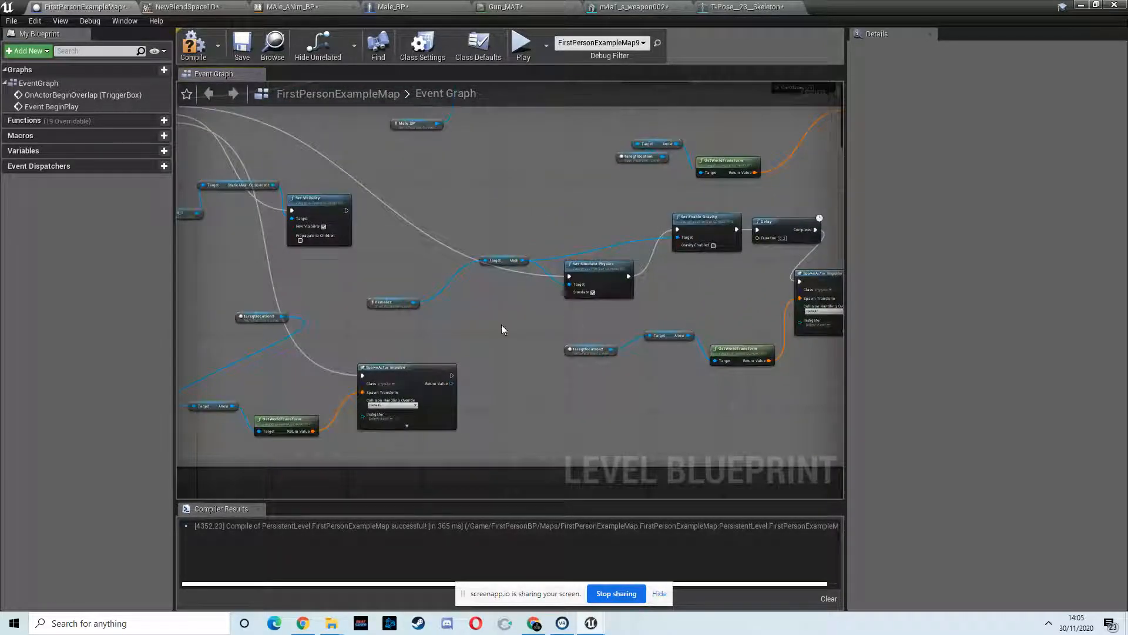
right_click_drag(445, 329, 664, 325)
right_click_drag(469, 265, 457, 276)
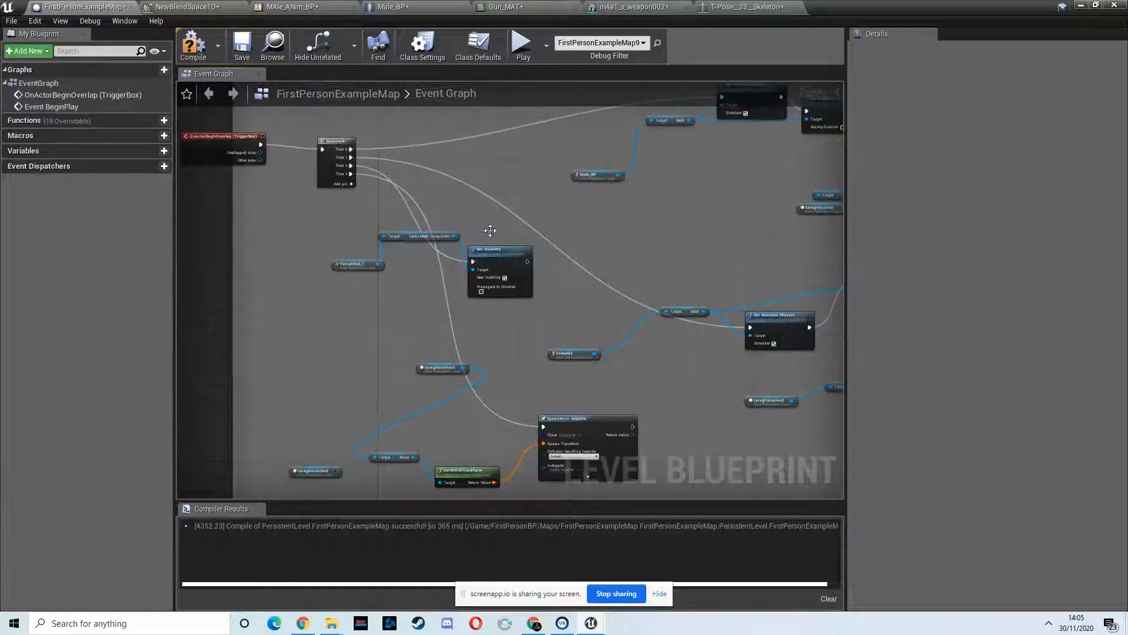
- Delete the Female actor from the level and move Male_BP along the corridor to X 4360
left_click(1082, 5)
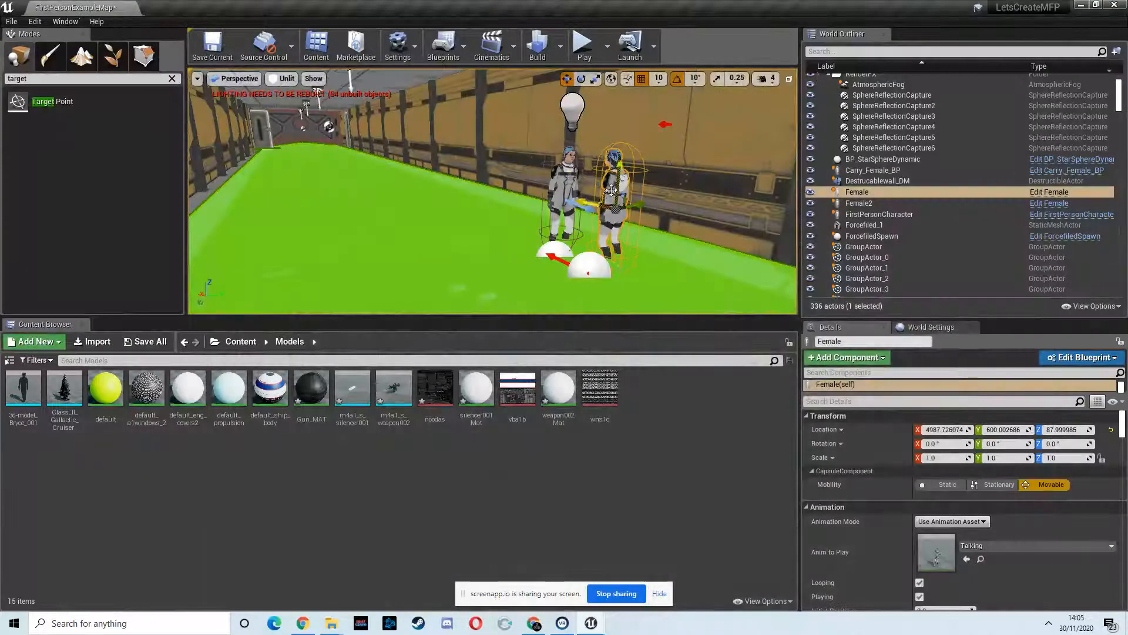
key("Delete")
right_click_drag(585, 222, 810, 229)
left_click(627, 200)
left_click_drag(577, 205, 167, 278)
key("s")
right_click_drag(590, 201, 420, 230)
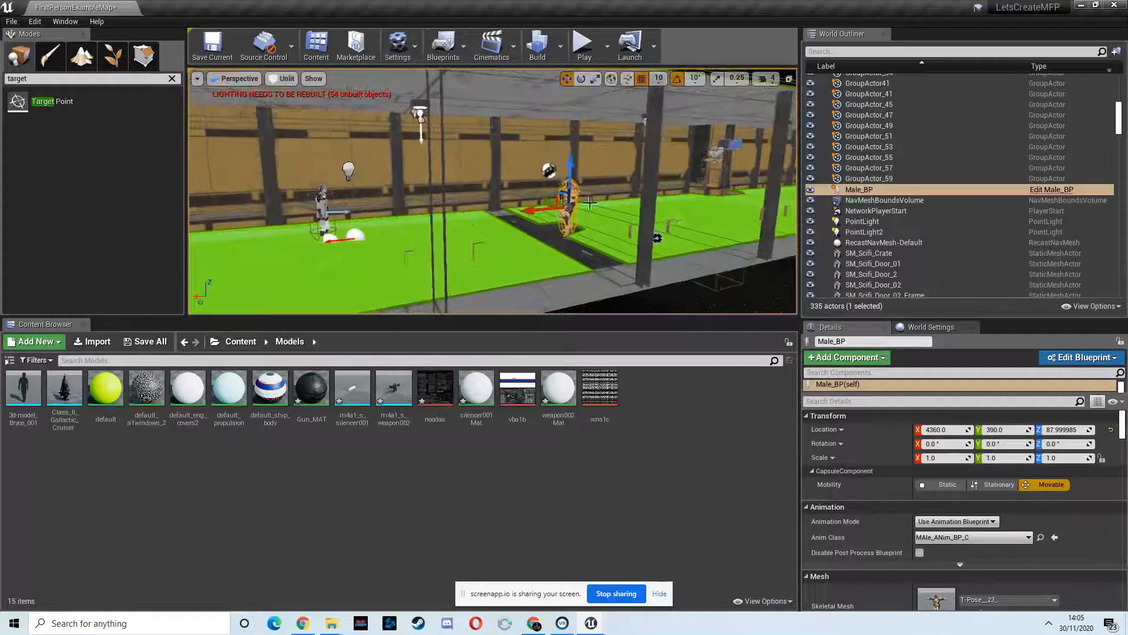
- Move Male_BP beside Female2 at X 4980, Y 600, in the deleted Female actor's place
left_click_drag(490, 208, 383, 216)
right_click_drag(389, 250, 445, 262)
key("w")
left_click_drag(515, 185, 412, 167)
left_click_drag(435, 172, 334, 194)
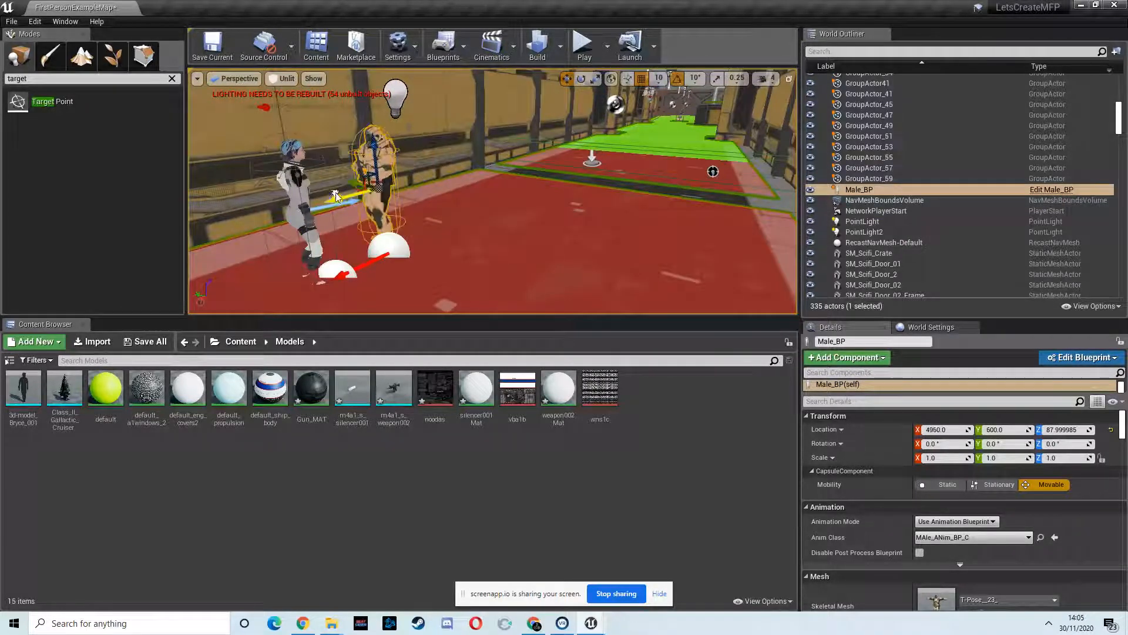
right_click_drag(409, 215, 312, 212)
left_click_drag(344, 170, 335, 171)
- Play-test the level twice with Male_BP in his new position, stopping each session
right_click_drag(405, 181, 482, 187)
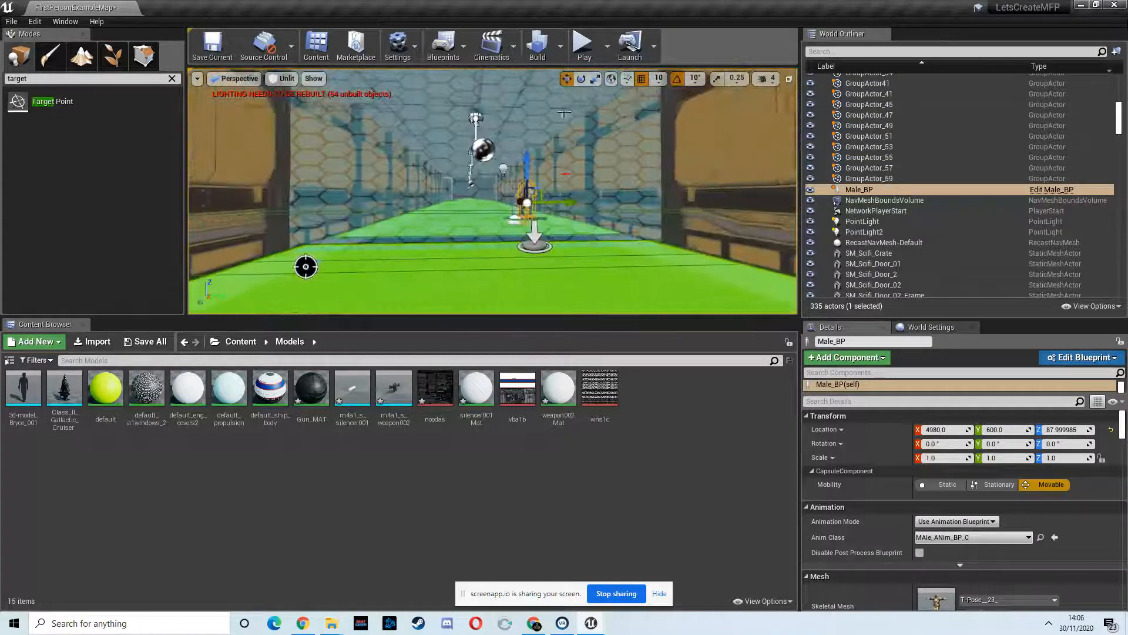
key("alt+p")
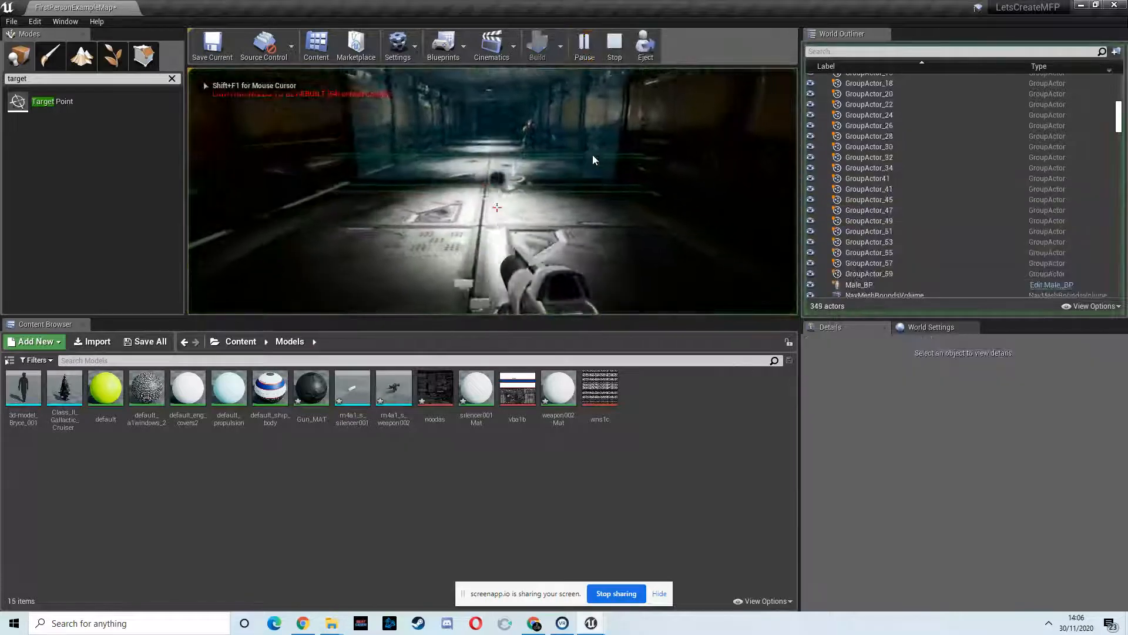
left_click(619, 162)
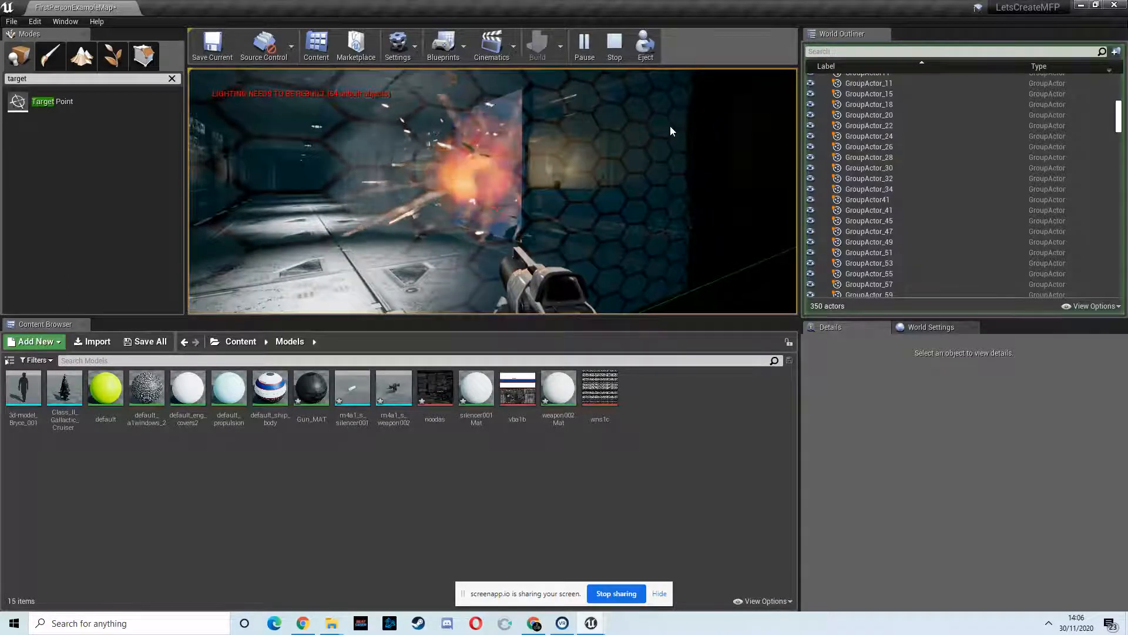
key("Escape")
left_click(583, 44)
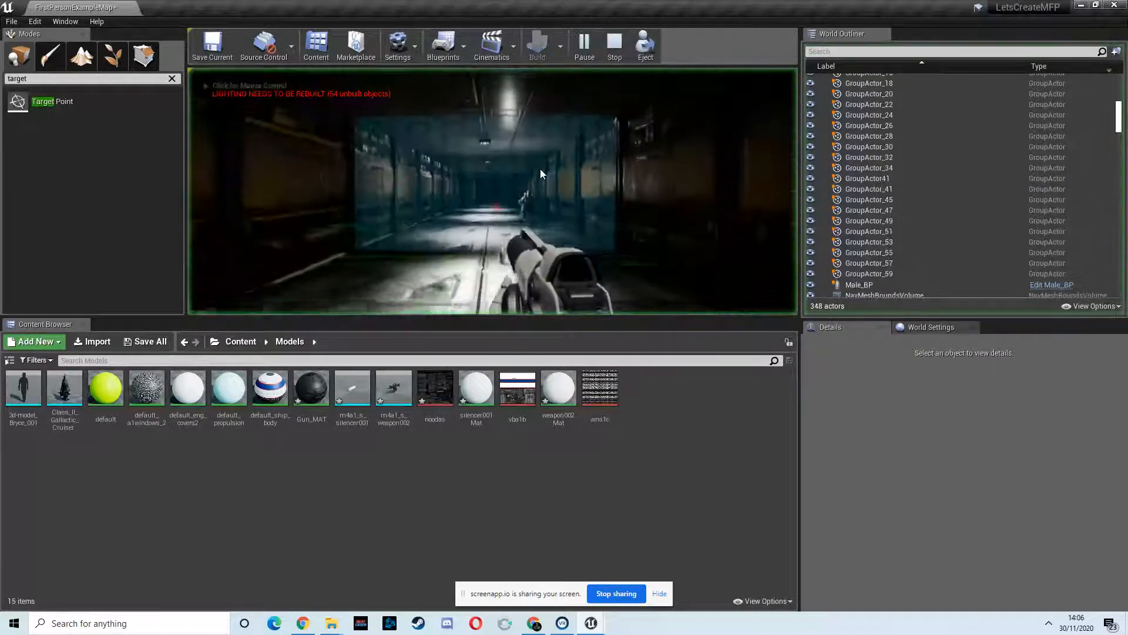
left_click(638, 196)
key("Escape")
- Move taregtlocation away from the characters to about Y 514 and shift taregtlocation2 in the same direction
right_click_drag(482, 189, 423, 224)
left_click(435, 232)
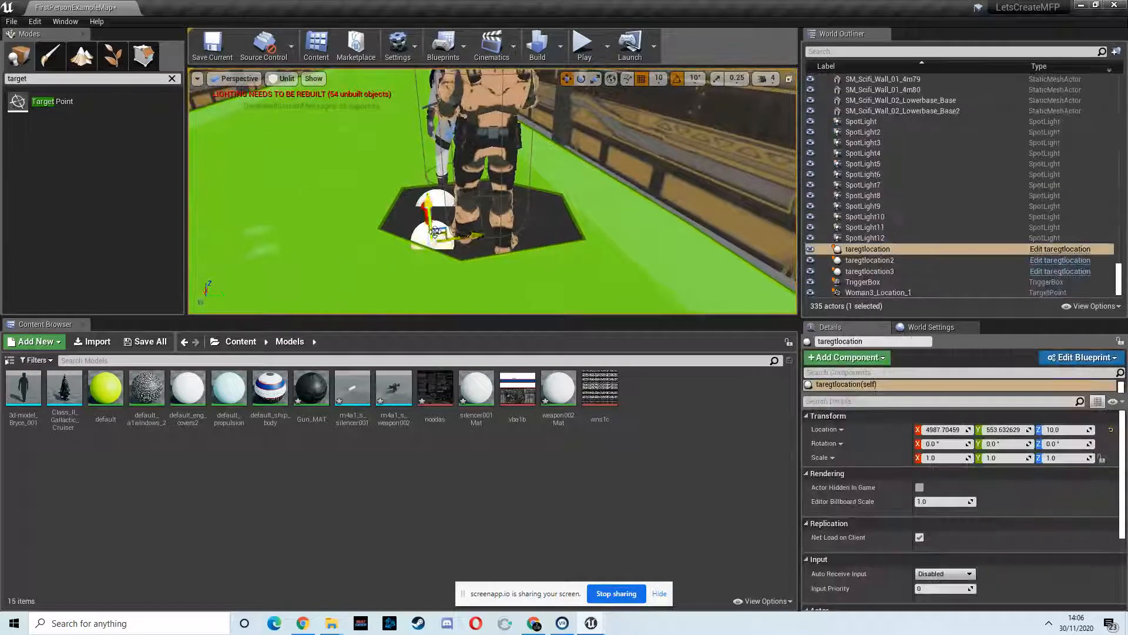
left_click(442, 202)
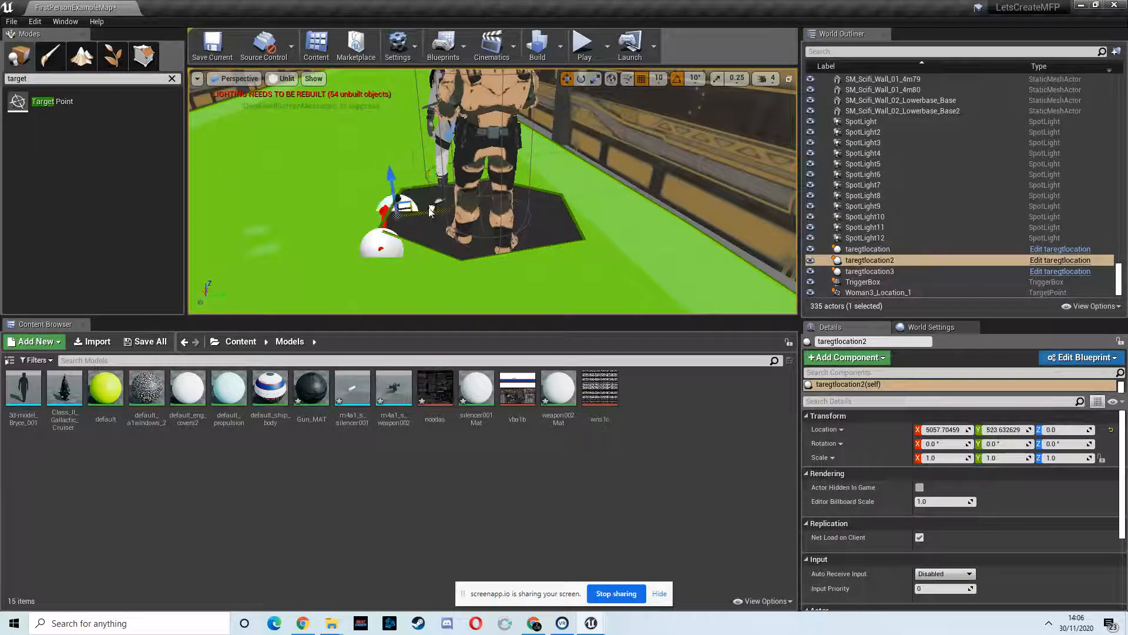
- Play-test the explosion sequence in two sessions with the shifted target locations, stopping each one
left_click(583, 44)
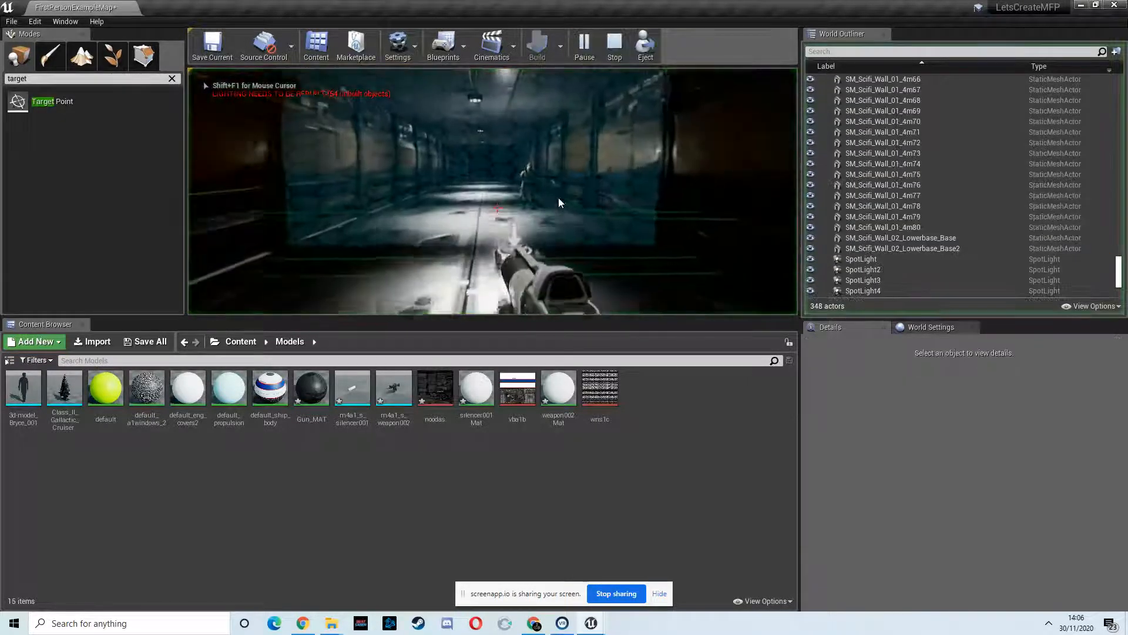
left_click(679, 209)
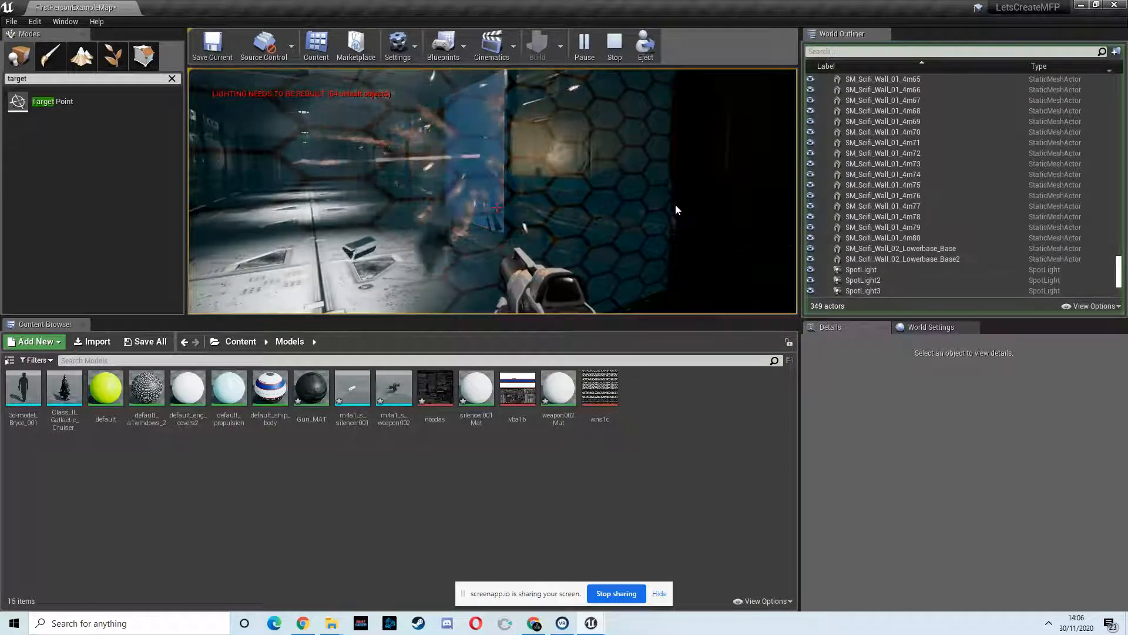
key("Escape")
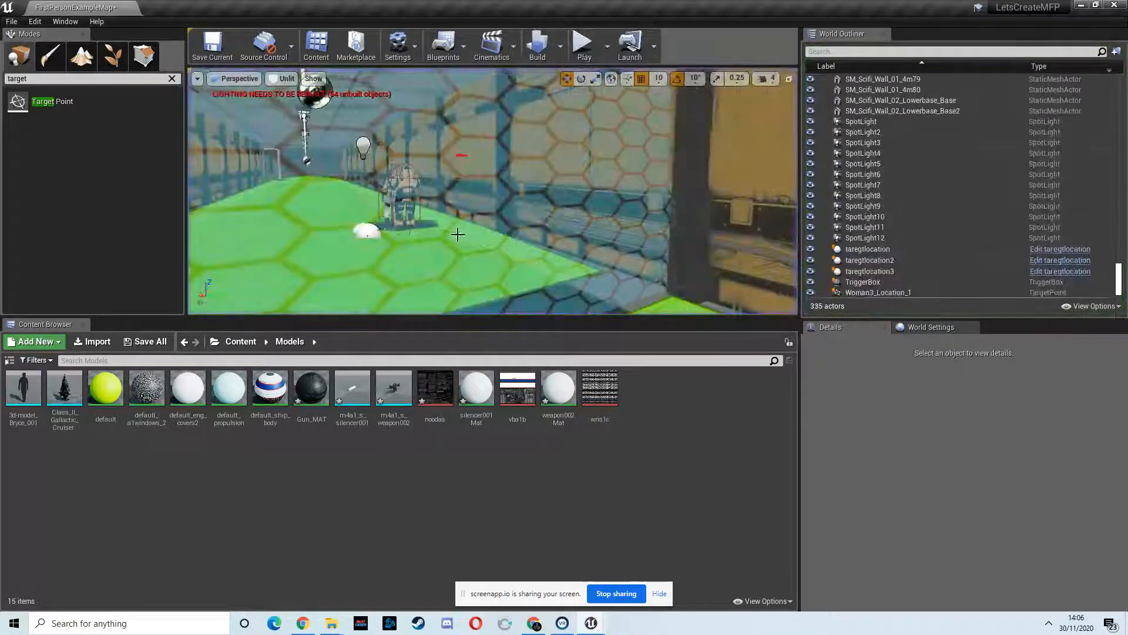
left_click(404, 188)
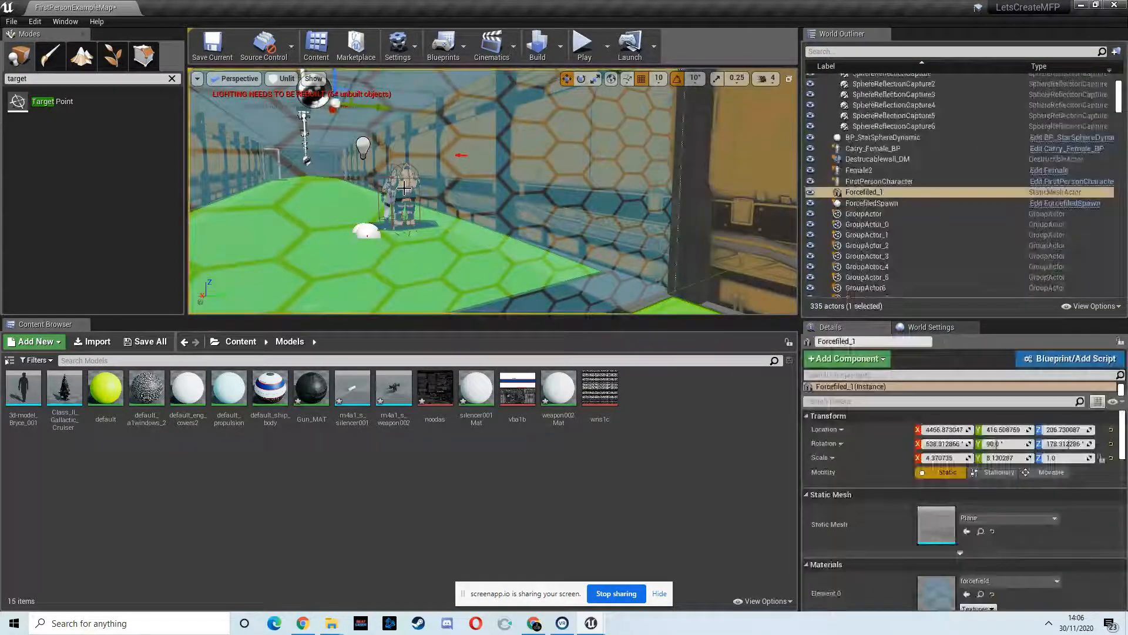
left_click(584, 47)
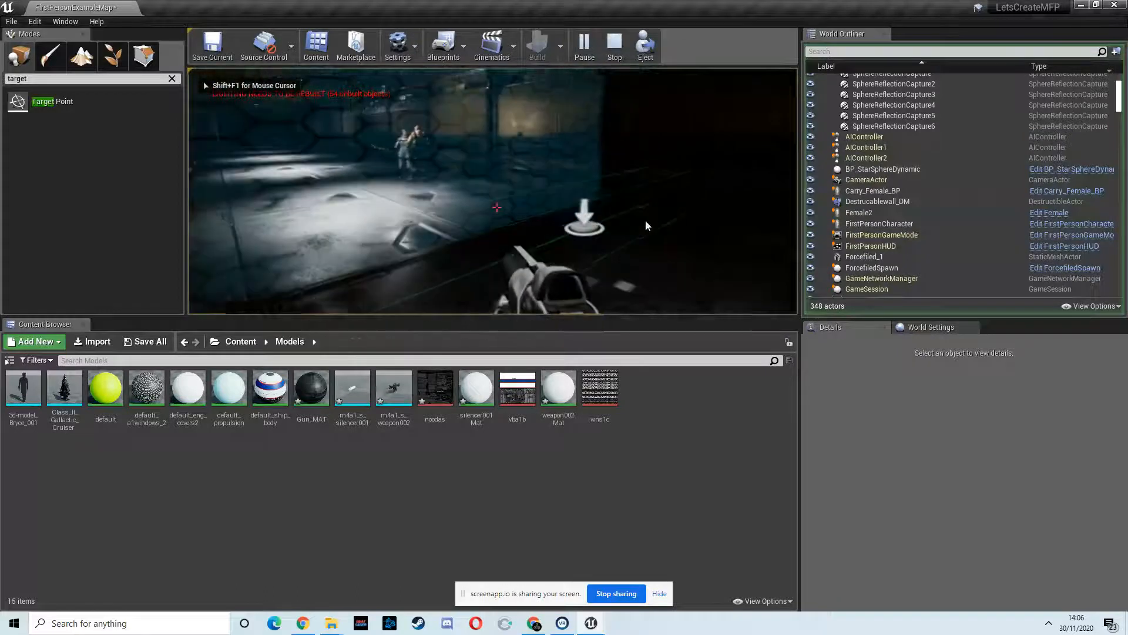
left_click(647, 221)
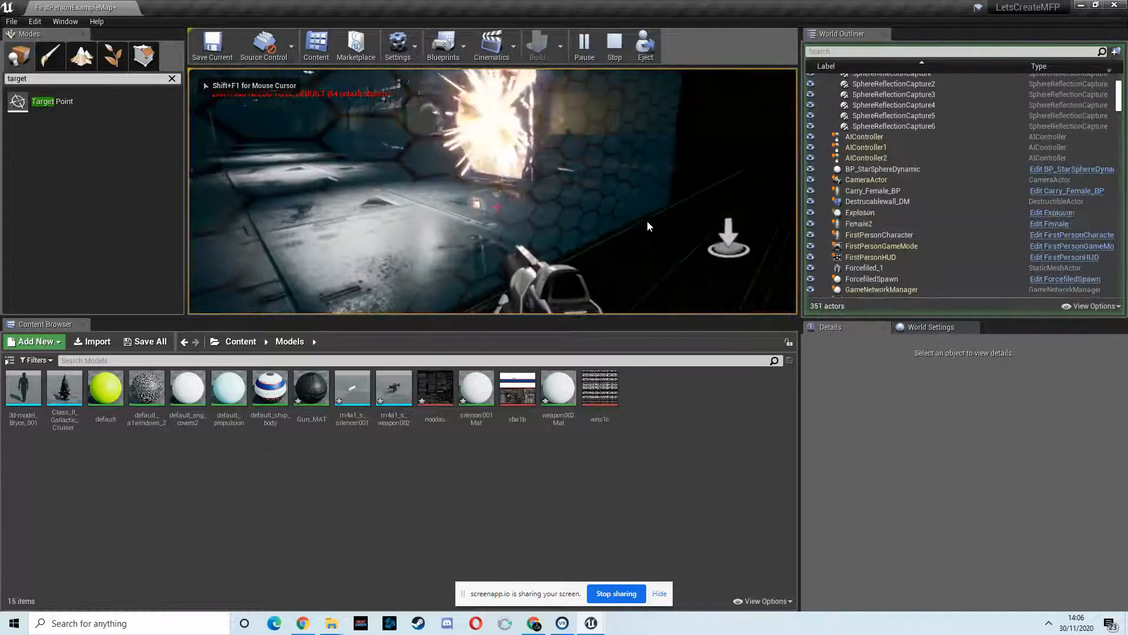
key("Escape")
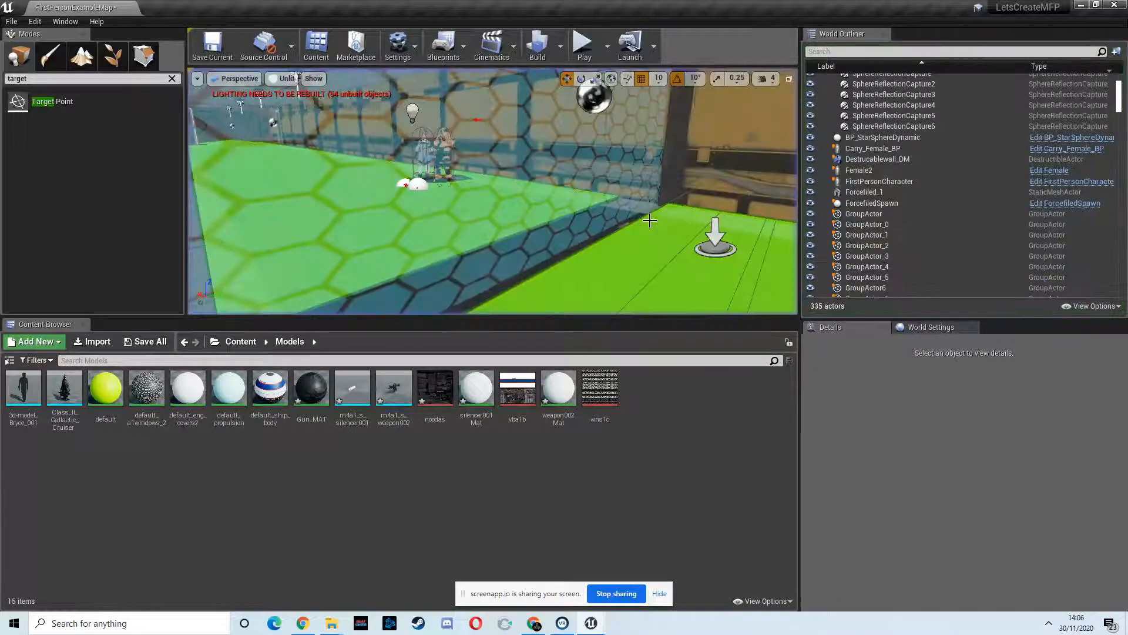
- Move taregtlocation and taregtlocation2 farther away from Male_BP and Female2 across the corridor floor
left_click(415, 190)
right_click_drag(429, 190, 431, 235)
left_click(512, 204)
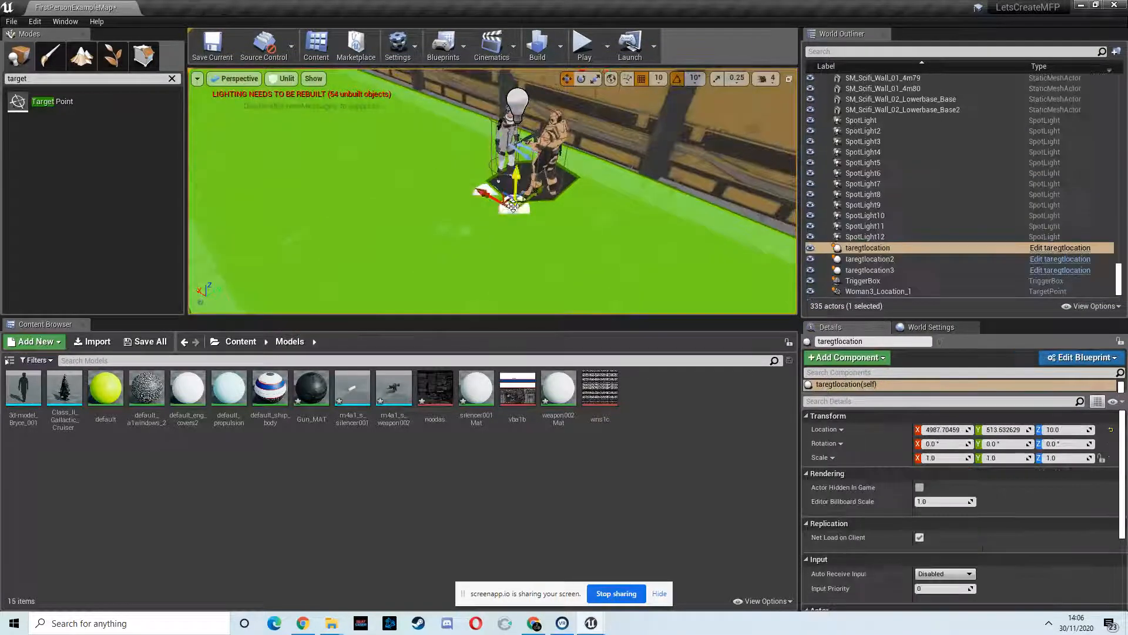
left_click(490, 190)
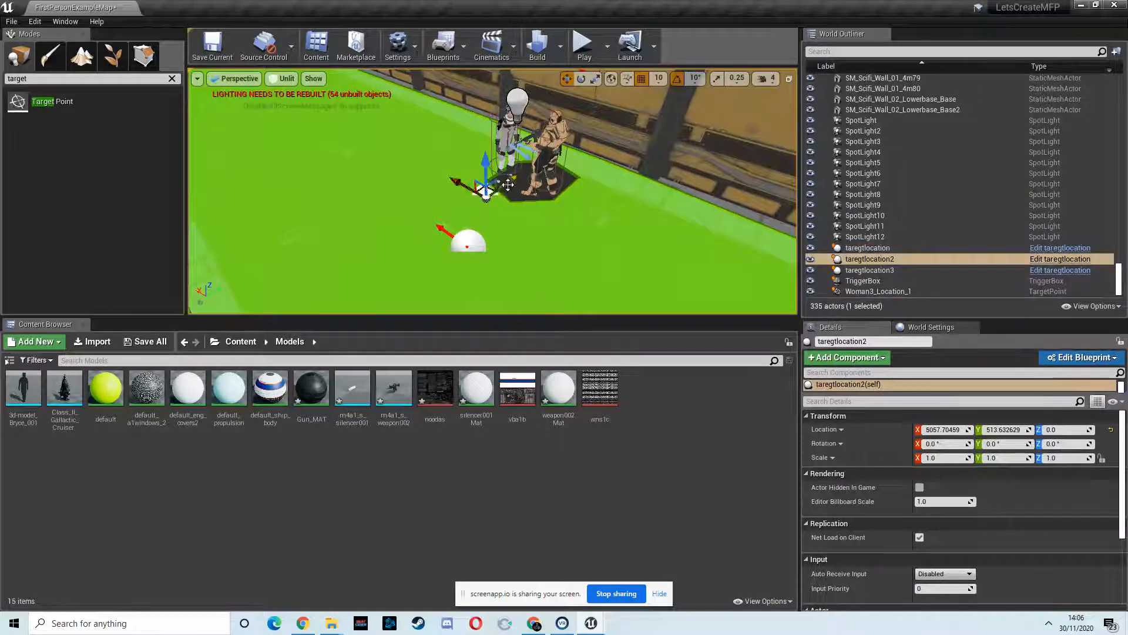
- Play-test the level with the target locations farther from the characters and stop the session
left_click(582, 66)
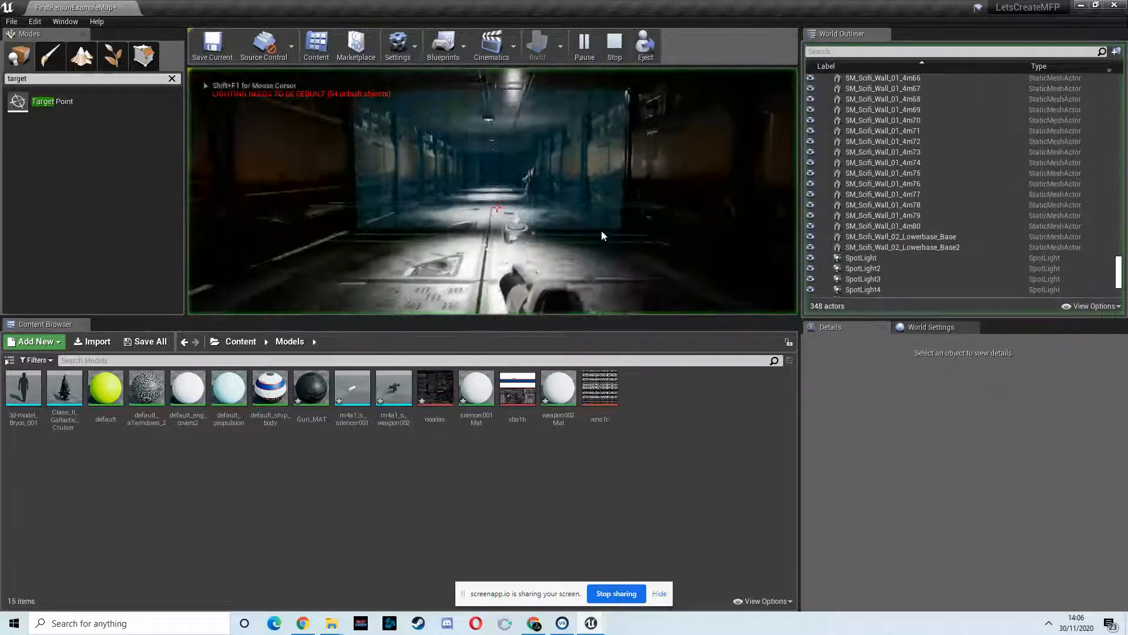
left_click(664, 239)
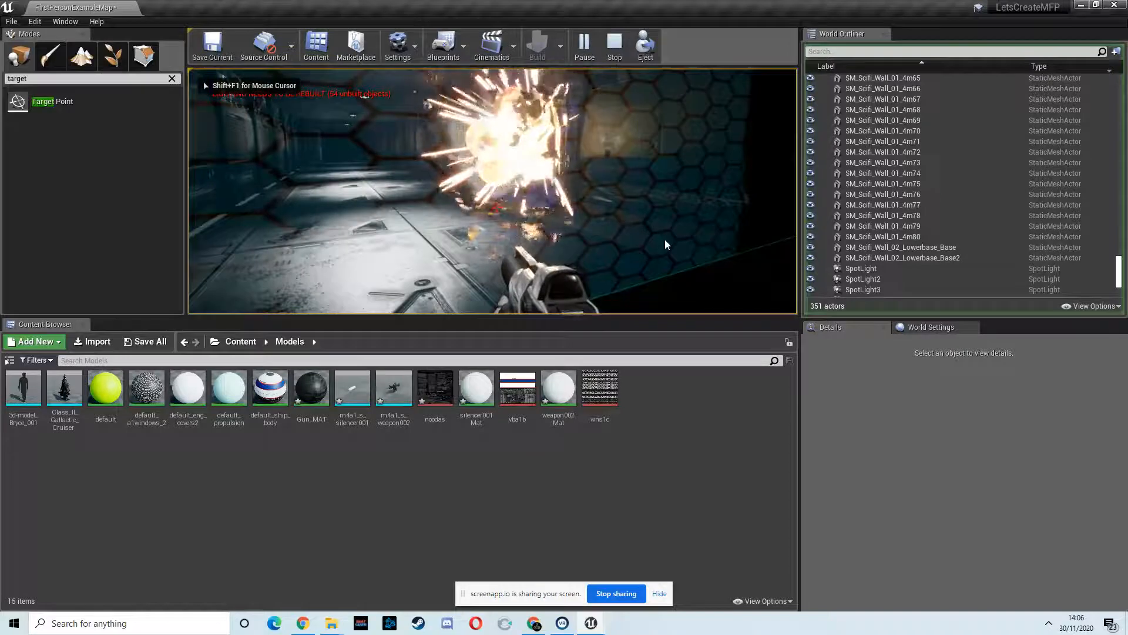
key("Escape")
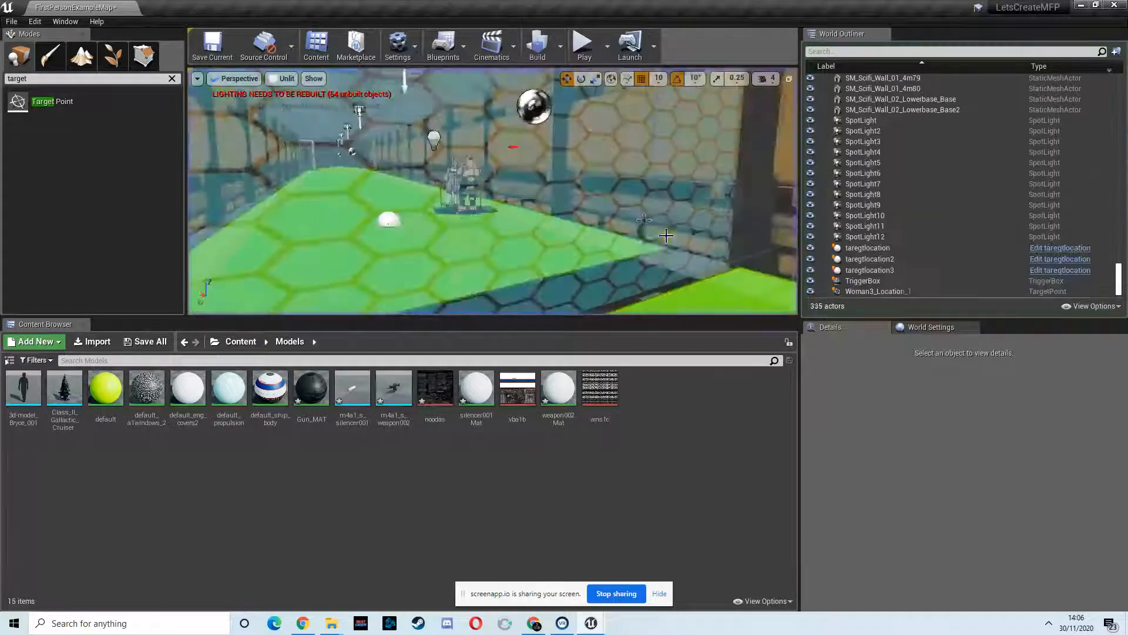
left_click(468, 181)
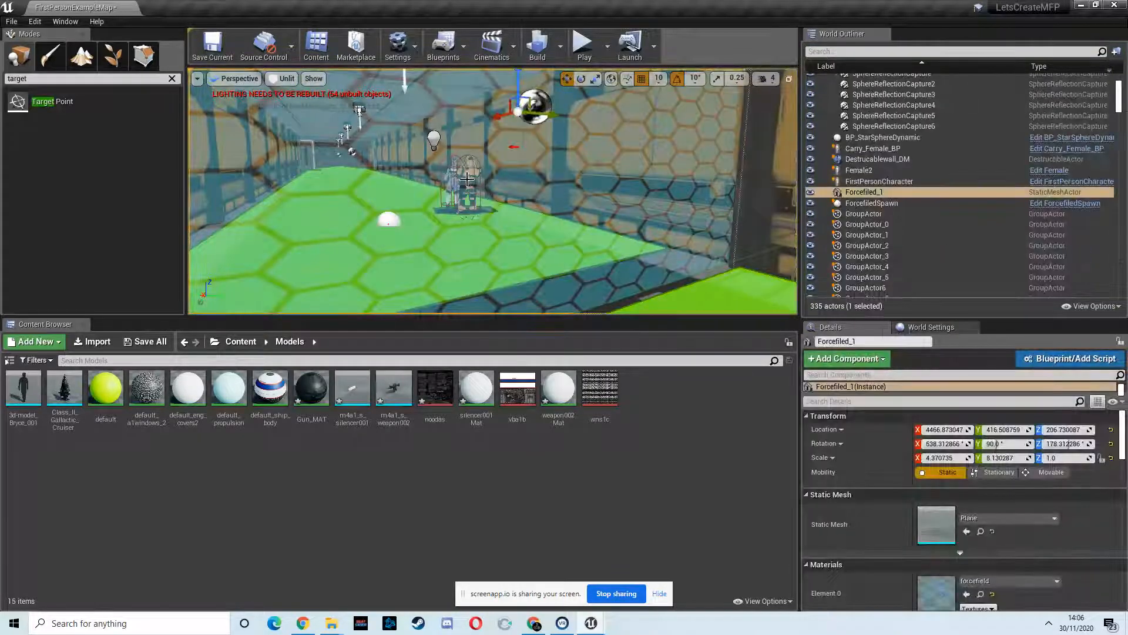
mouse_move(535, 193)
right_mouse_down()
mouse_move(565, 186)
mouse_move(529, 176)
right_mouse_up()
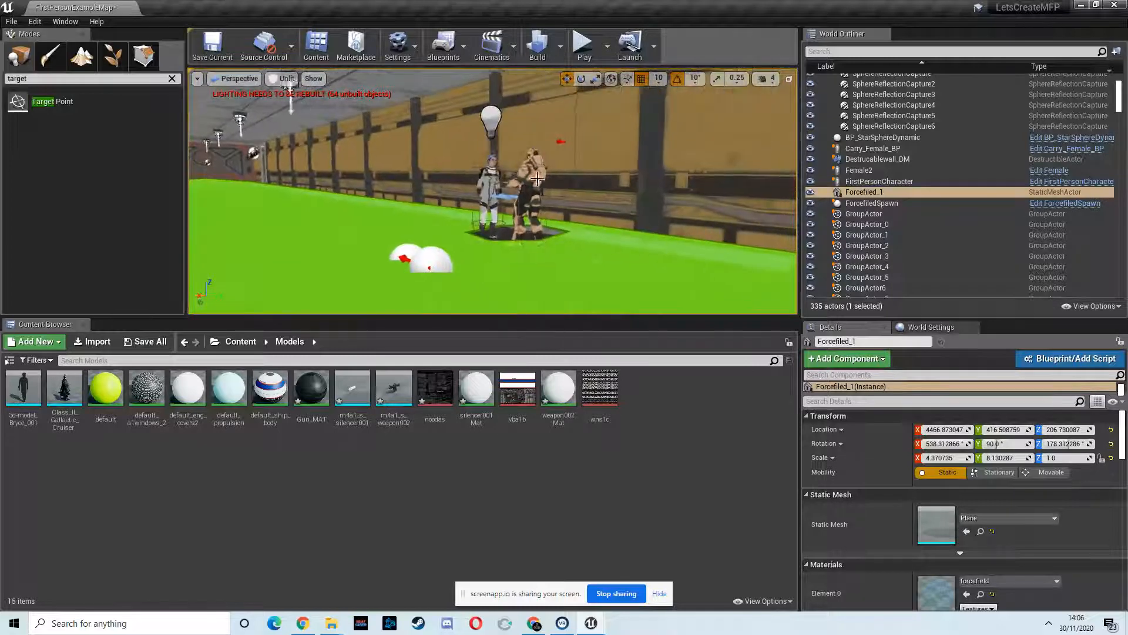
- Examine the Male_BP and Female2 physics, delay, time dilation and spawn node chains in the Level Blueprint's event graph
left_click(529, 176)
left_click(1052, 195)
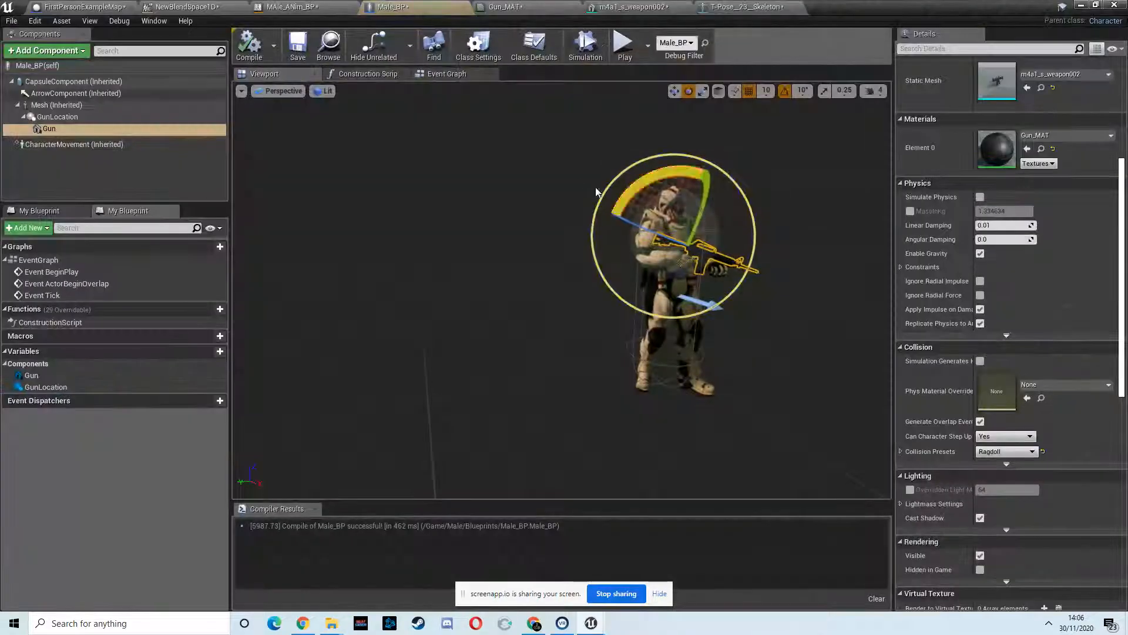
left_click(111, 7)
scroll(491, 210, "down", 7)
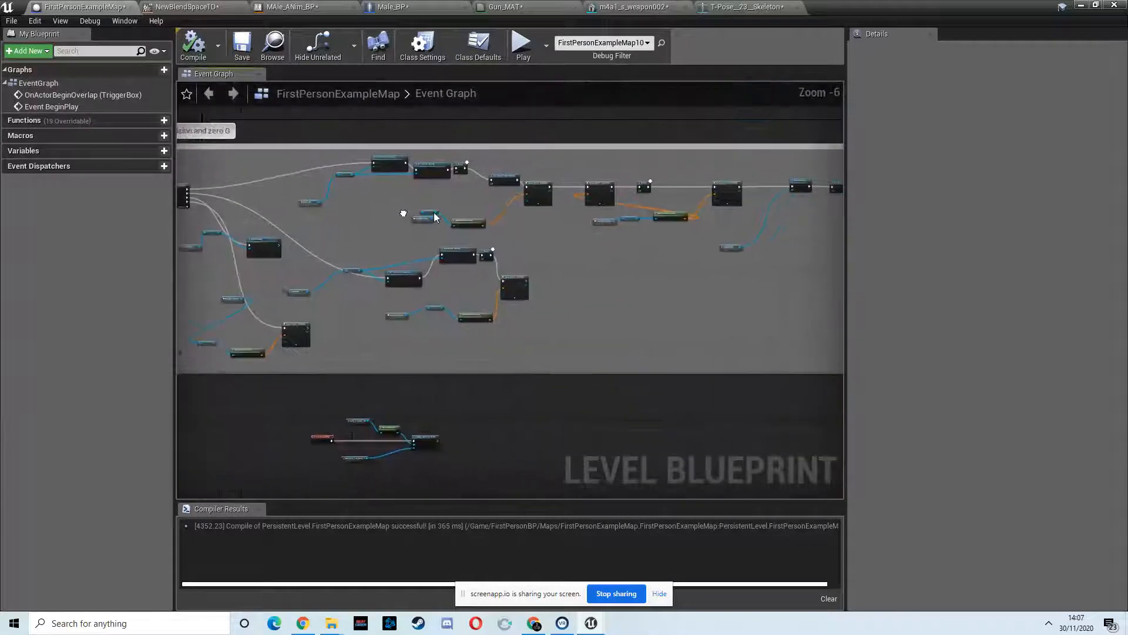
scroll(524, 217, "up", 3)
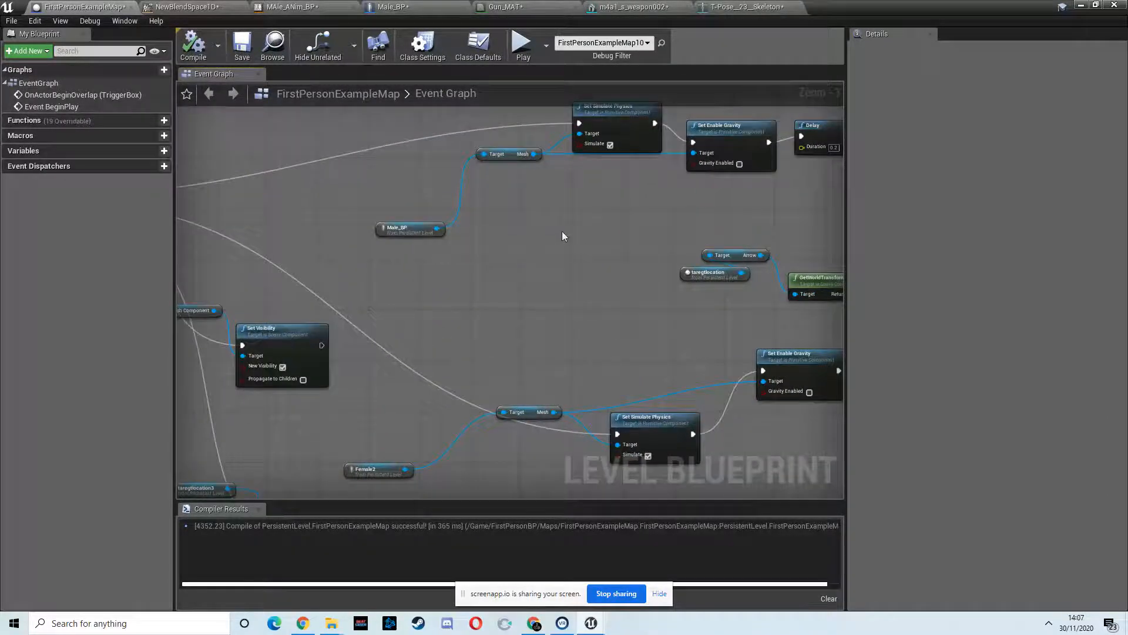
right_click_drag(563, 236, 450, 190)
right_click_drag(563, 210, 448, 206)
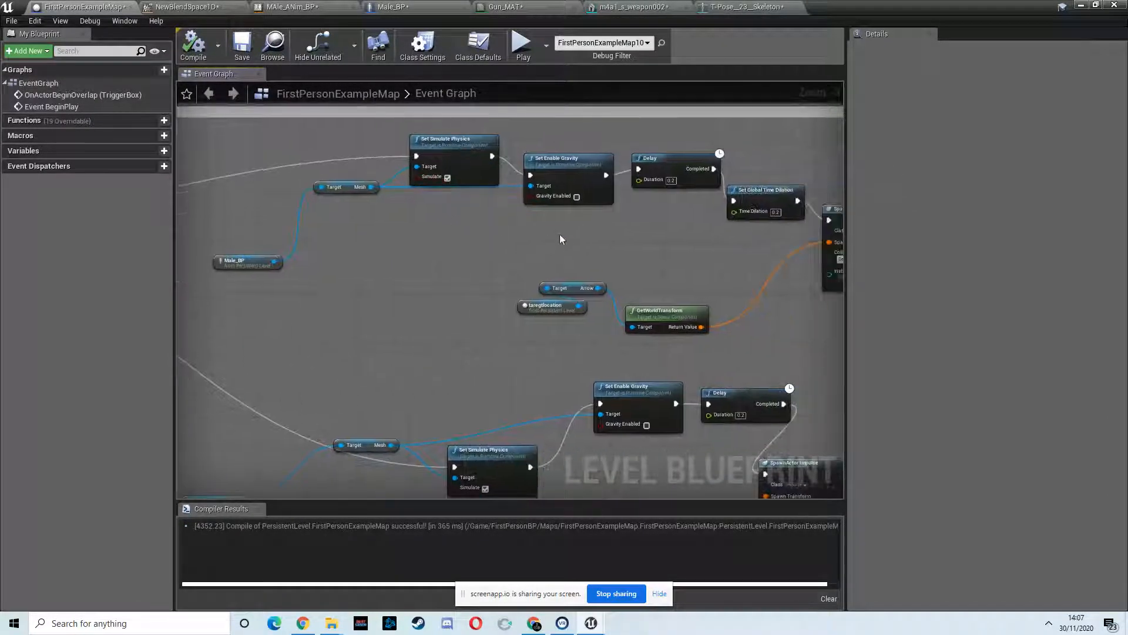
right_click_drag(541, 229, 479, 229)
right_click_drag(561, 218, 505, 209)
left_click(520, 154)
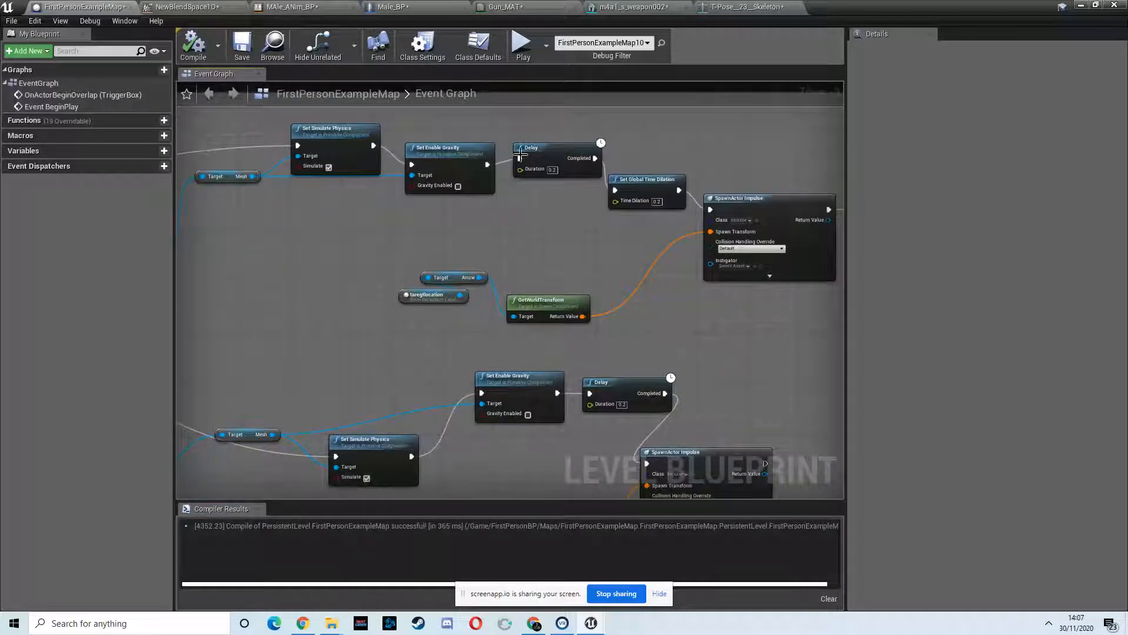
right_click_drag(600, 233, 509, 201)
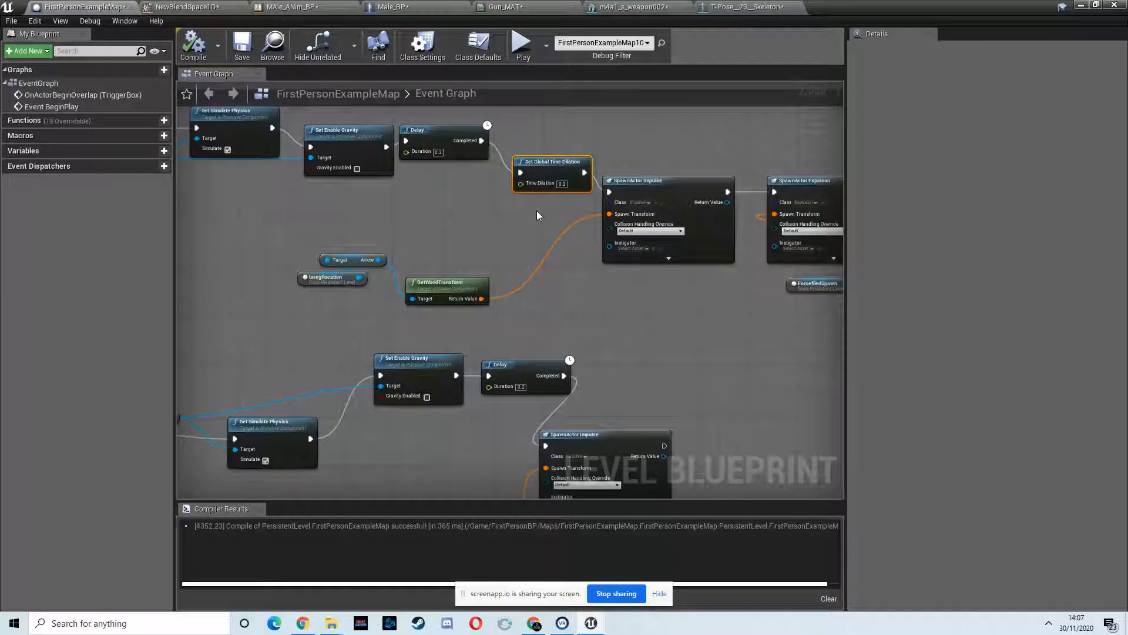
mouse_move(543, 220)
right_mouse_down()
mouse_move(498, 208)
mouse_move(516, 207)
right_mouse_up()
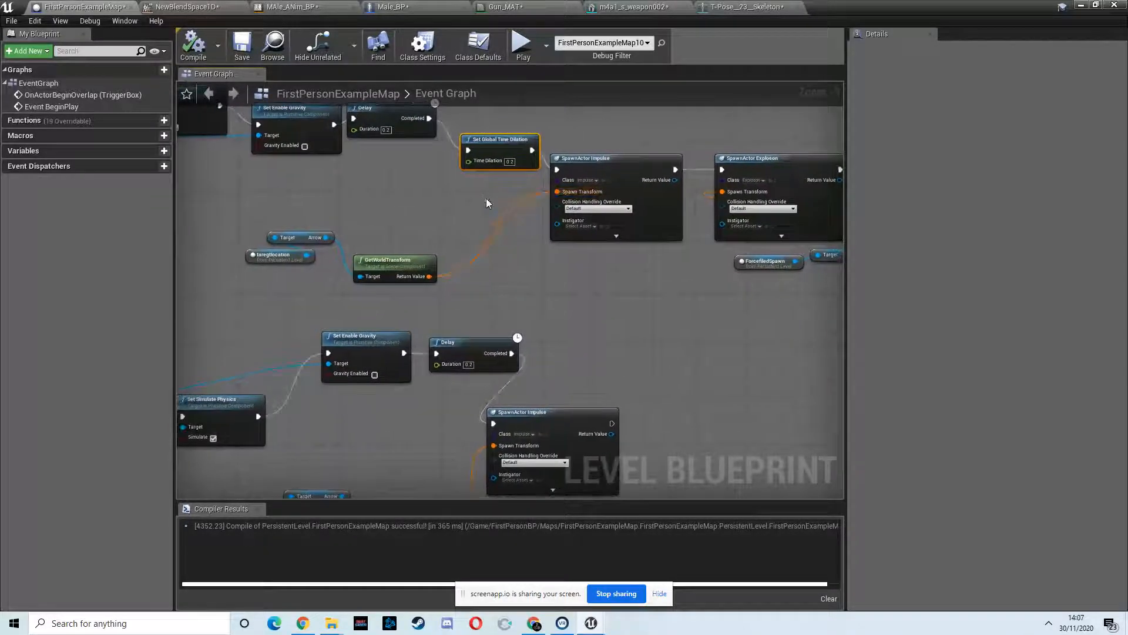
right_click_drag(434, 232, 261, 223)
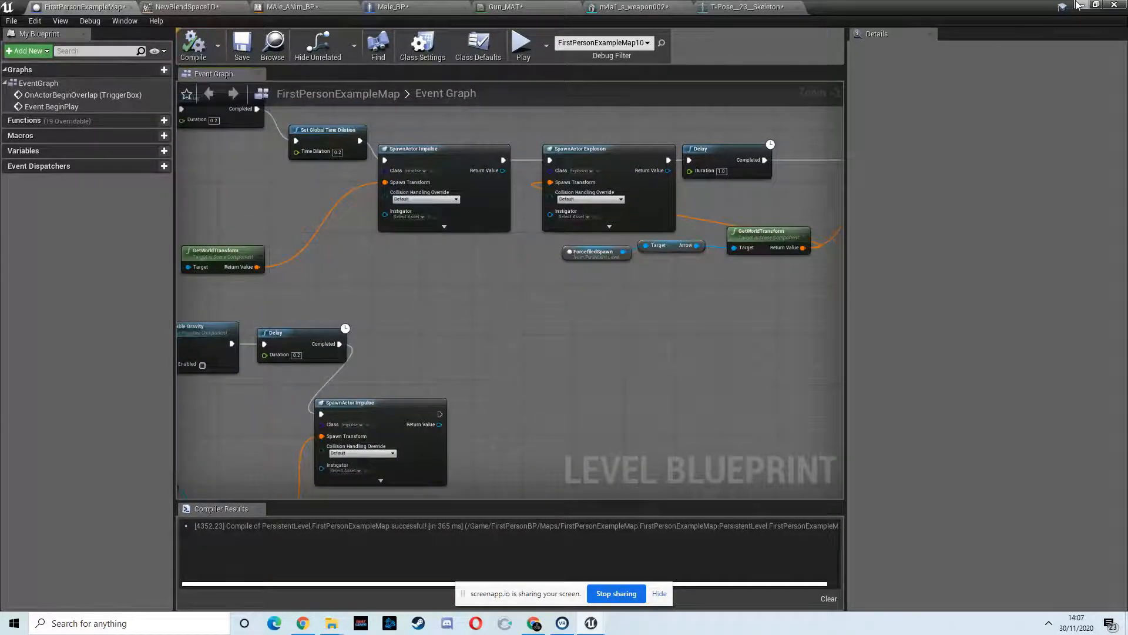
right_click_drag(743, 164, 565, 168)
right_click_drag(764, 182, 649, 188)
right_click_drag(614, 243, 881, 203)
right_click_drag(444, 280, 628, 221)
right_click_drag(401, 262, 586, 223)
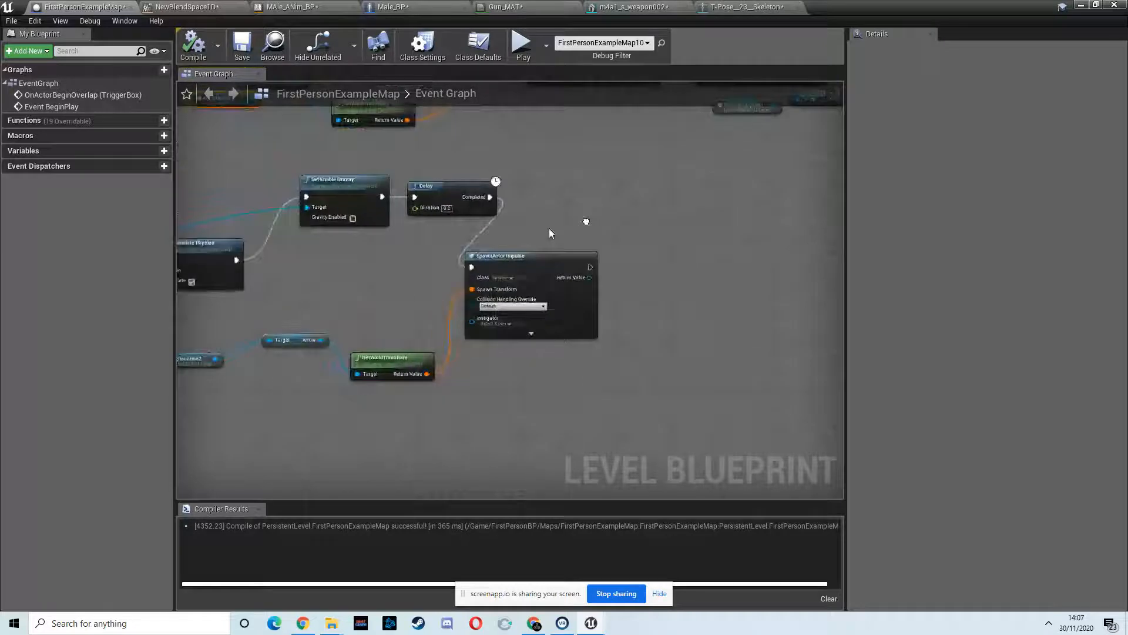
left_click(1080, 6)
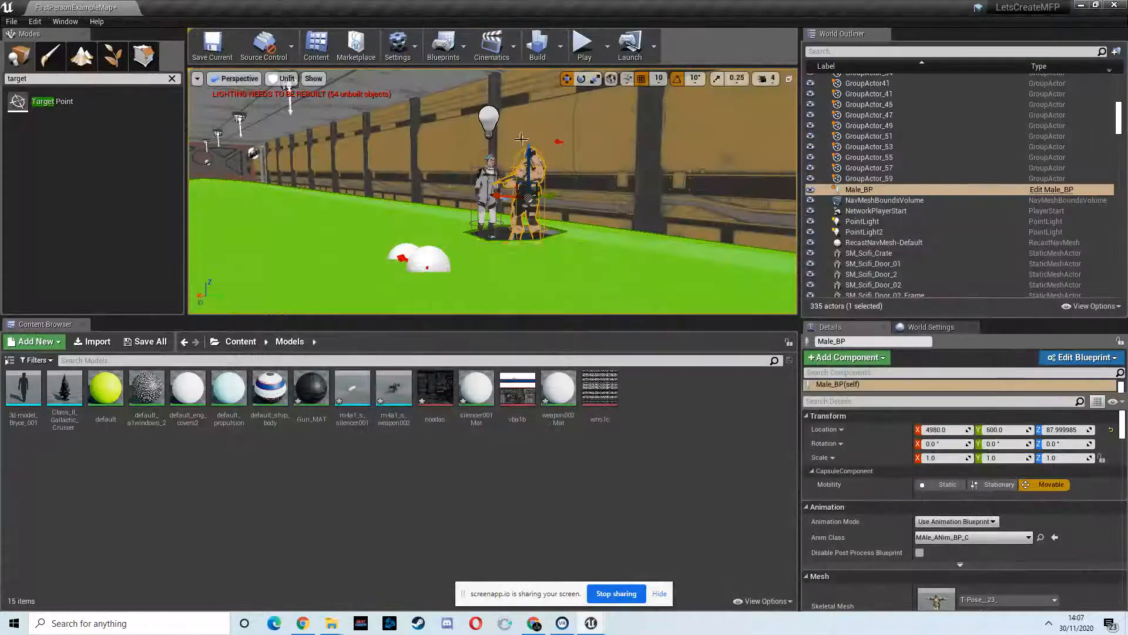
- Move Male_BP along the corridor to X 4190, away from Female2 and past the force field
right_click_drag(503, 226, 556, 255)
key("a")
left_click_drag(443, 164, 785, 166)
right_click_drag(717, 206, 646, 200)
key("d")
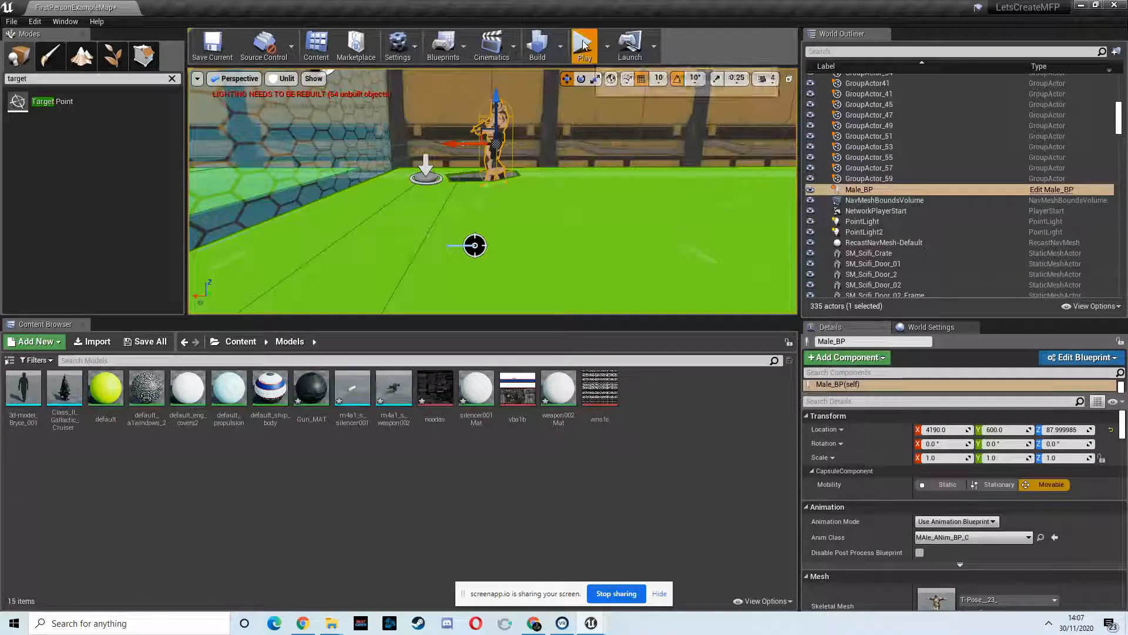
- Play-test the level with Male_BP at its new position and stop the session
left_click(583, 43)
key("w")
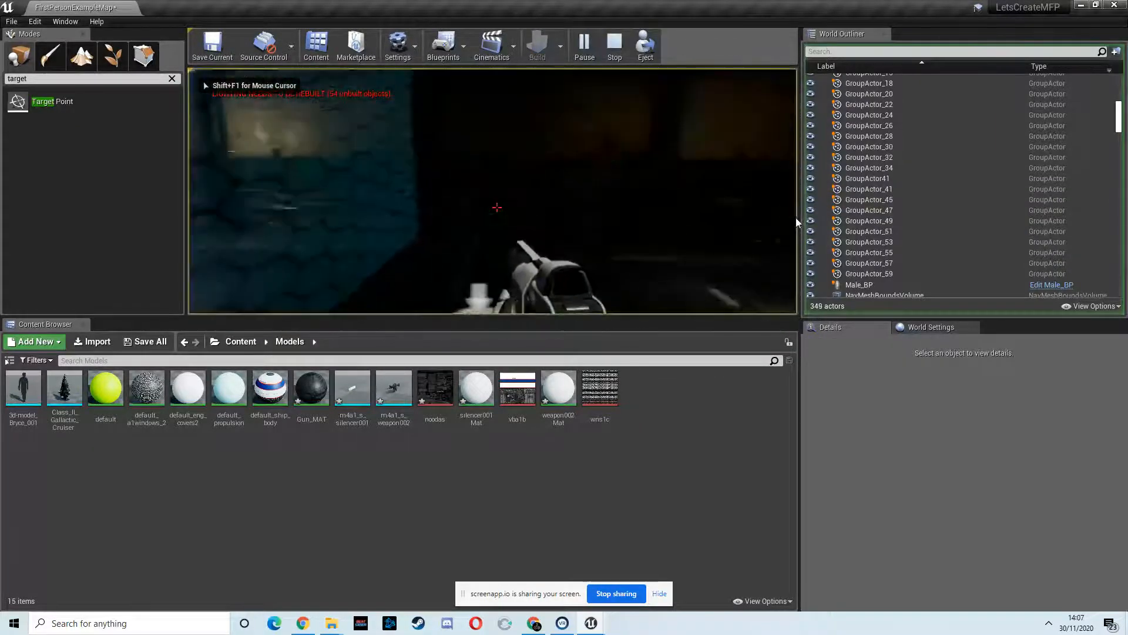
key("w")
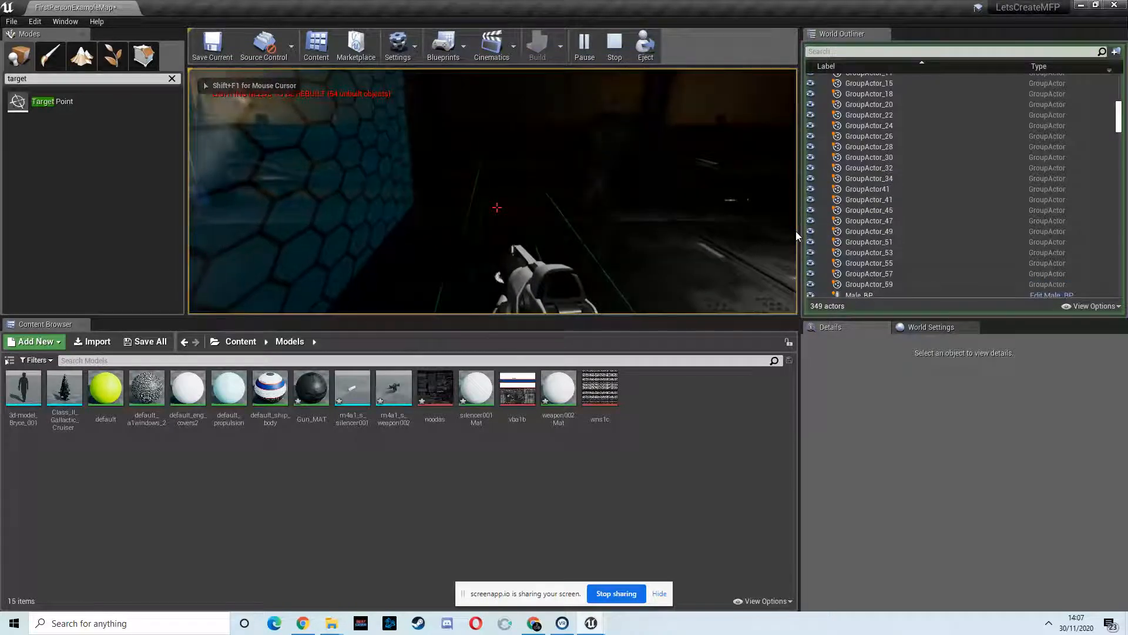
key("Escape")
- Open T-Pose__23__PhysicsAsset from the Male character's Mesh folder and inspect its physics bodies around the character
left_click(608, 159)
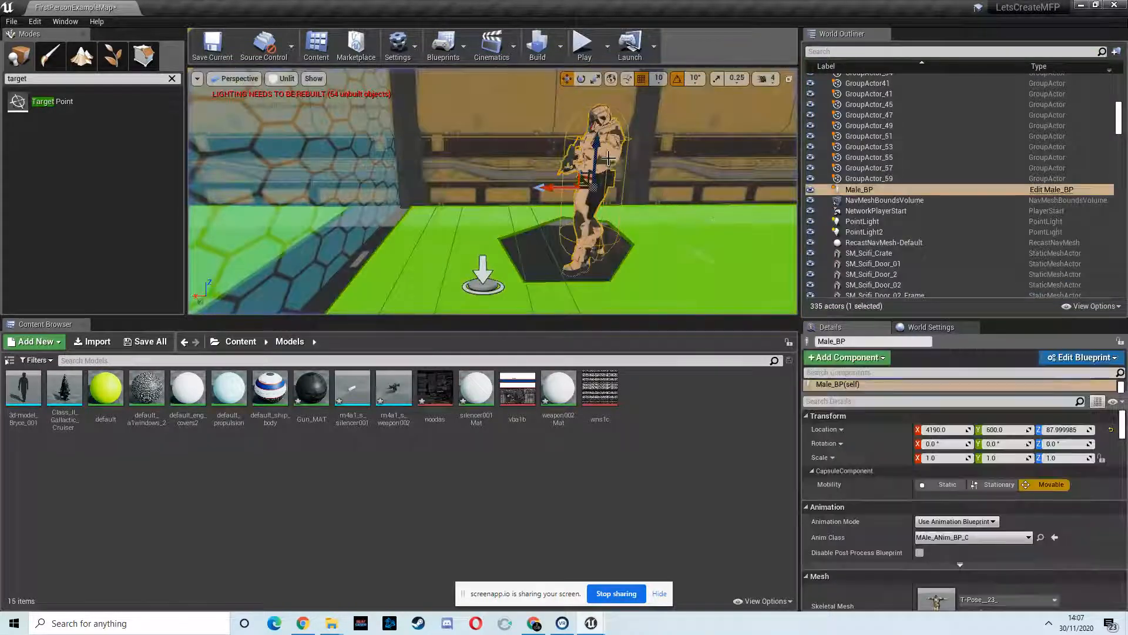
left_click(1048, 190)
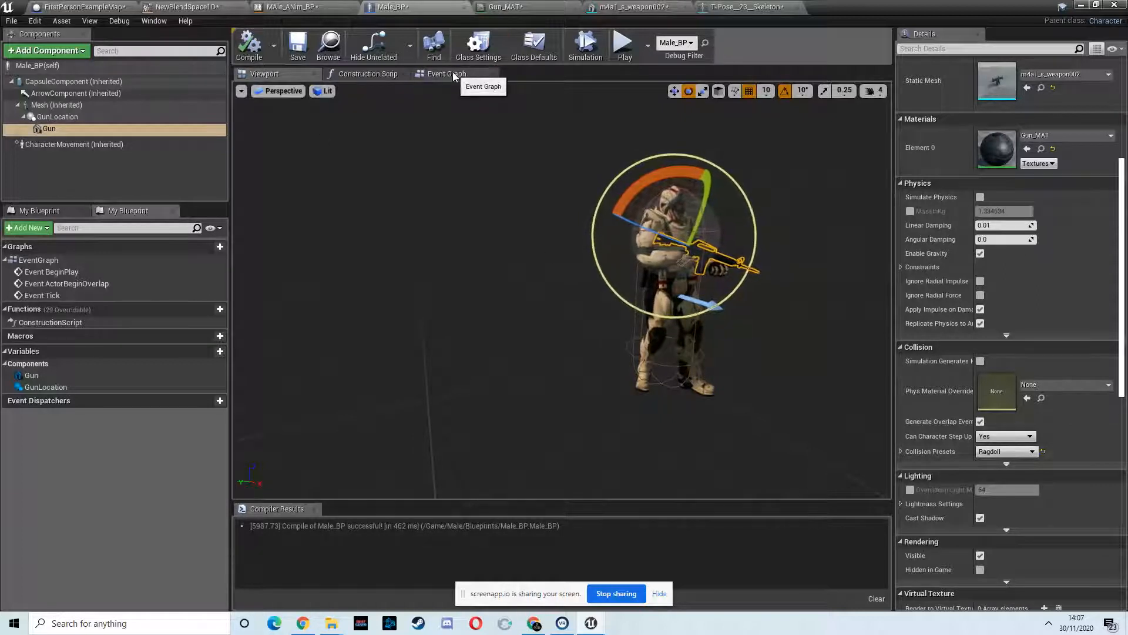
left_click(1080, 6)
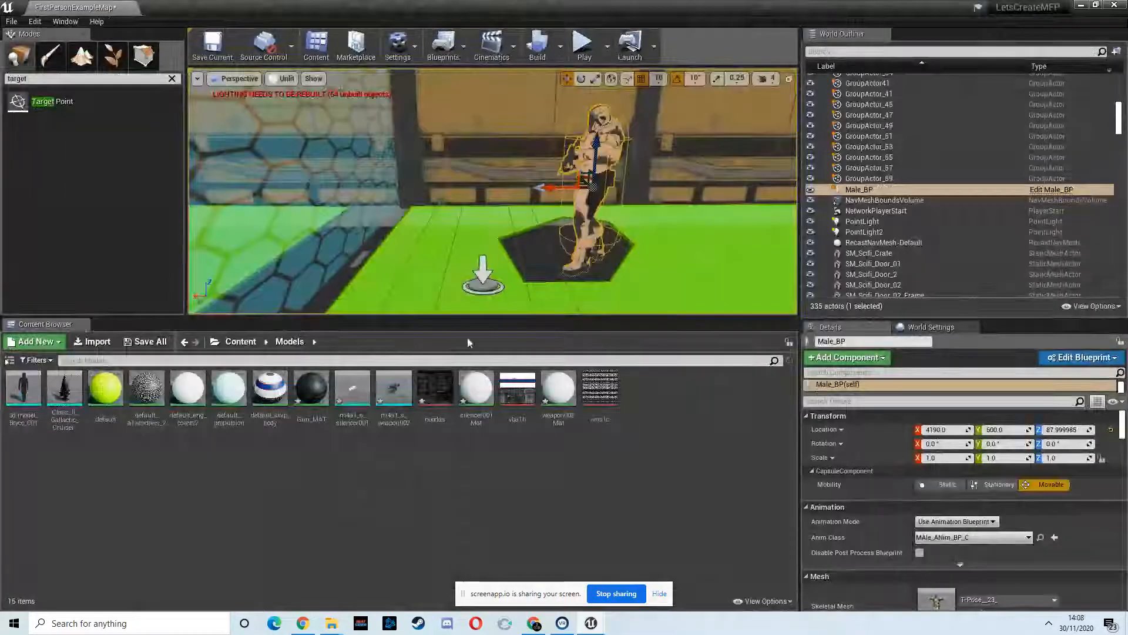
left_click(239, 341)
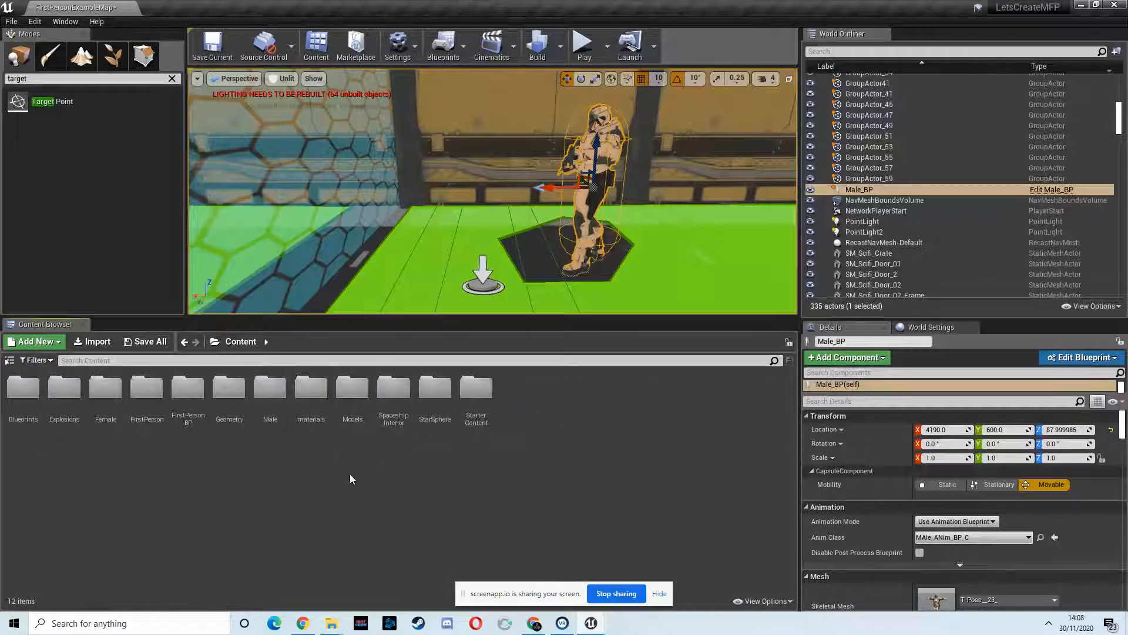
double_click(266, 396)
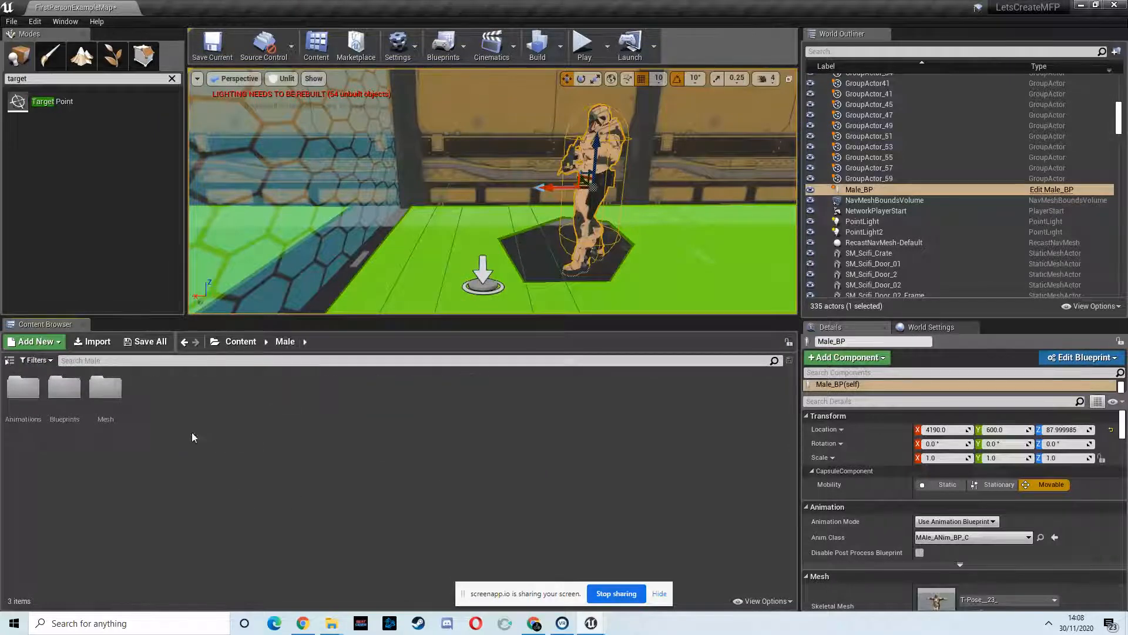
double_click(112, 392)
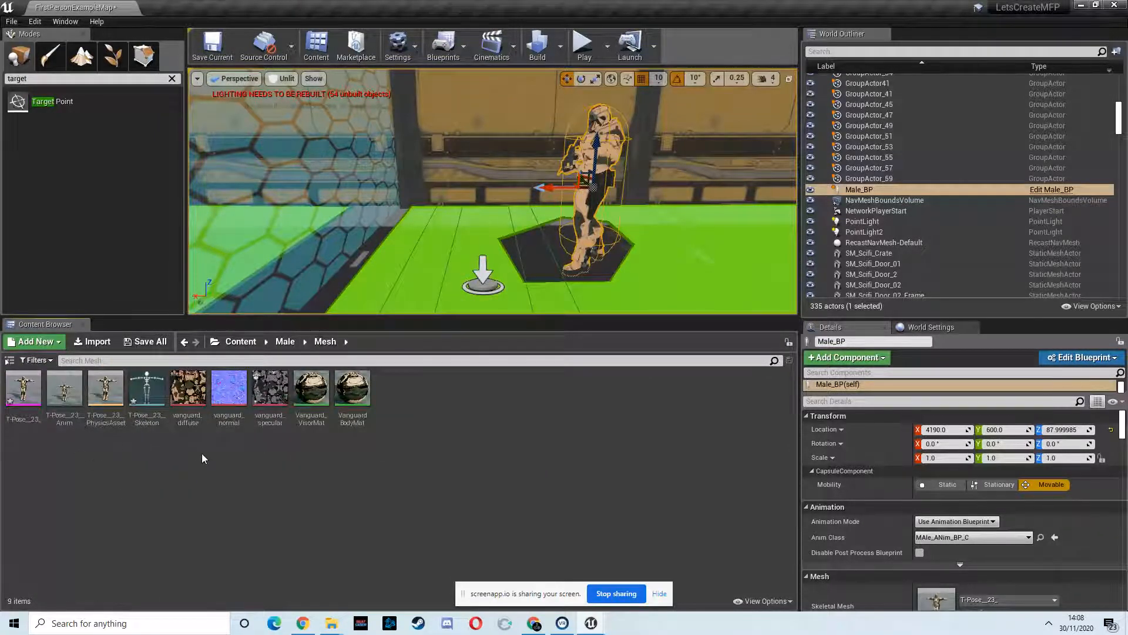
double_click(107, 389)
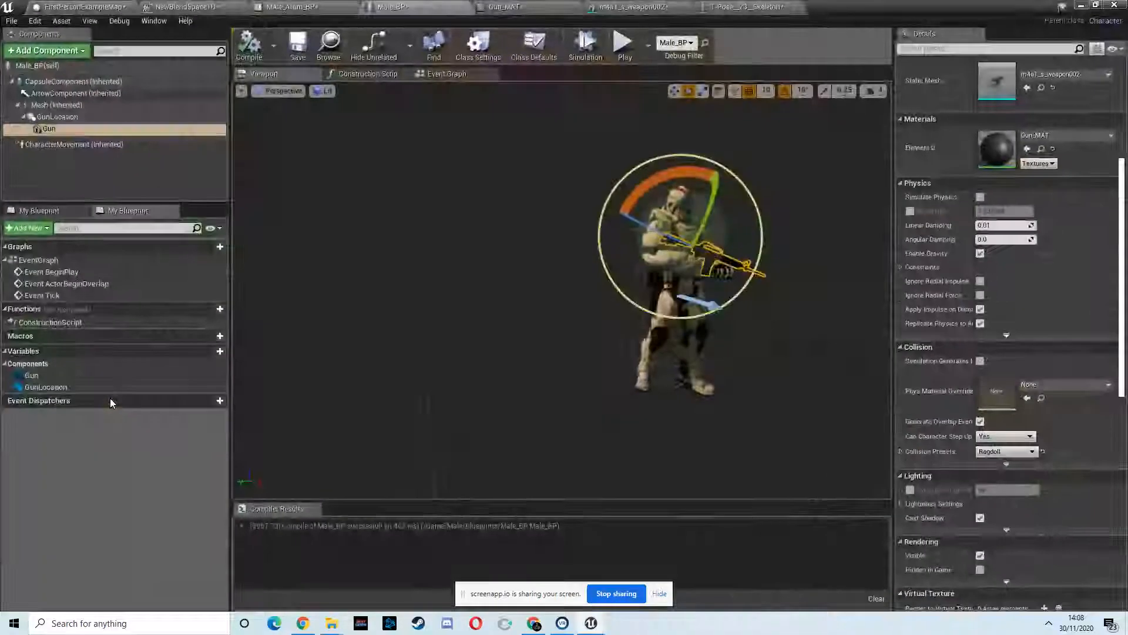
scroll(670, 319, "up", 5)
scroll(670, 319, "down", 4)
left_click_drag(481, 353, 543, 350)
scroll(543, 344, "up", 4)
scroll(543, 344, "down", 5)
middle_click_drag(543, 345, 295, 255)
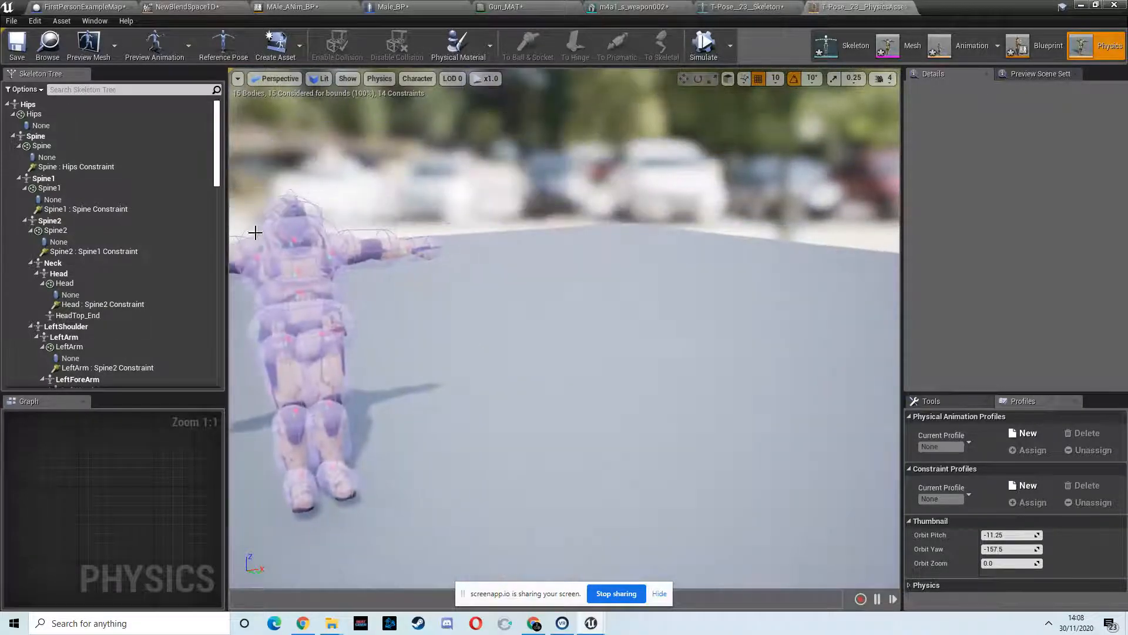
- In the Level Blueprint, get a new Mesh reference from Male_BP and delete its old Mesh node
left_click(100, 7)
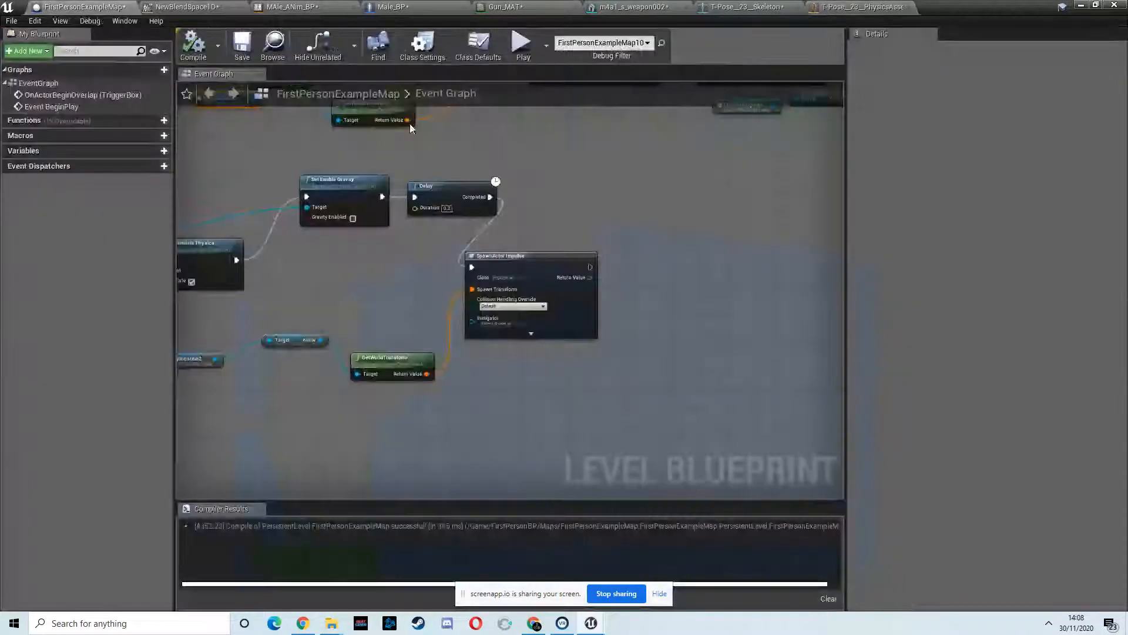
scroll(658, 290, "down", 5)
scroll(598, 247, "up", 4)
mouse_move(534, 272)
right_mouse_down()
mouse_move(522, 275)
mouse_move(534, 277)
right_mouse_up()
left_click_drag(461, 211, 452, 185)
right_click_drag(425, 250, 541, 240)
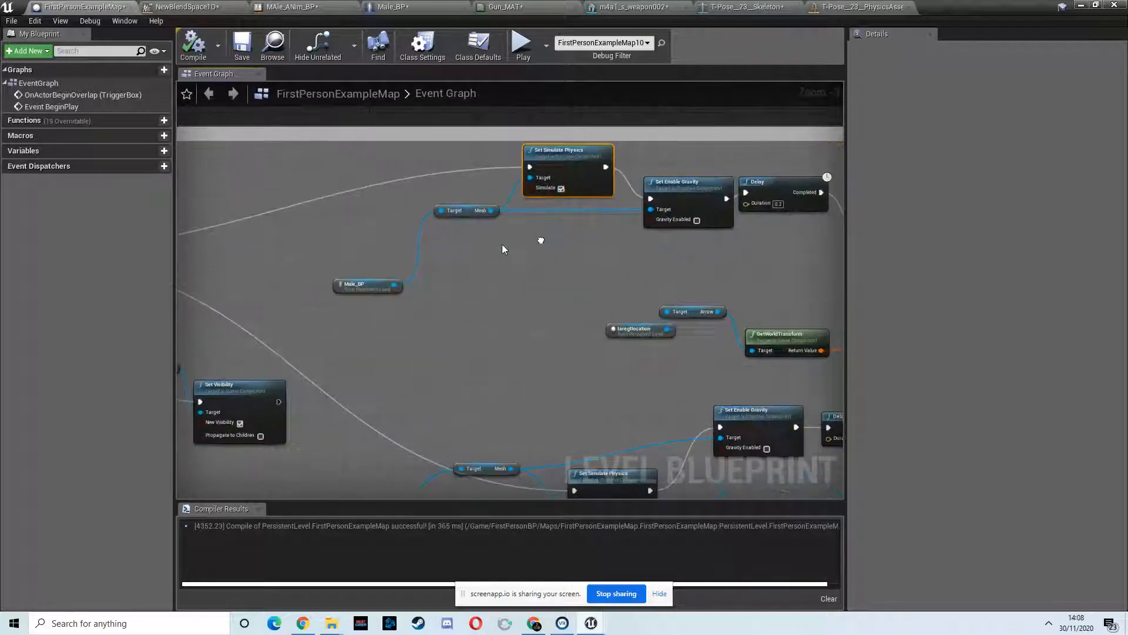
left_click_drag(394, 284, 463, 247)
type("mesh")
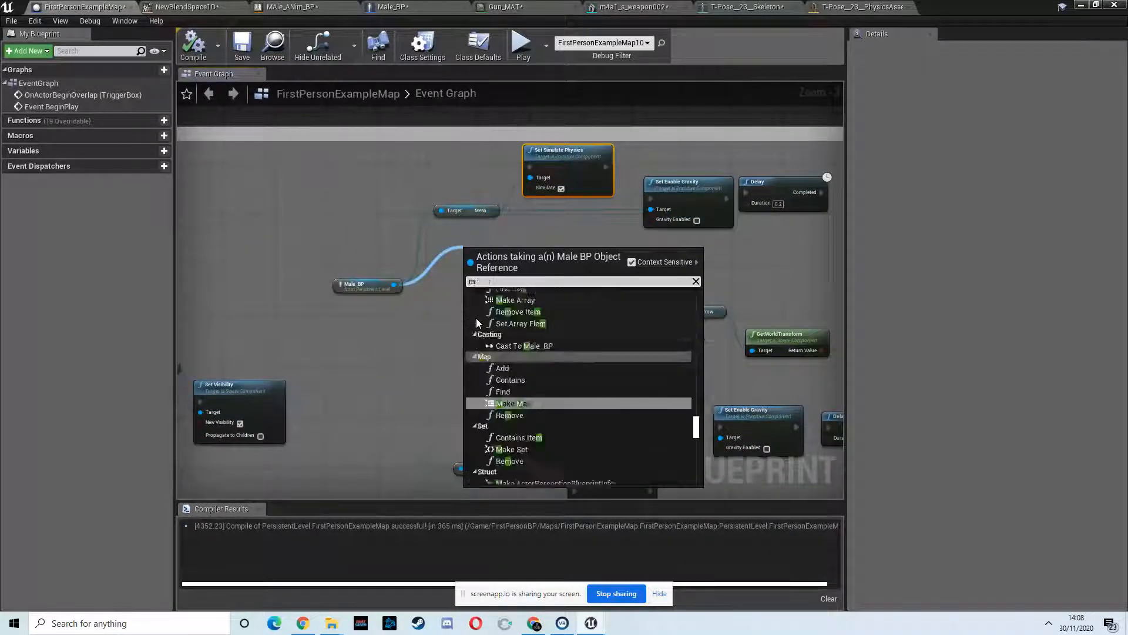
scroll(476, 318, "down", 5)
left_click(511, 445)
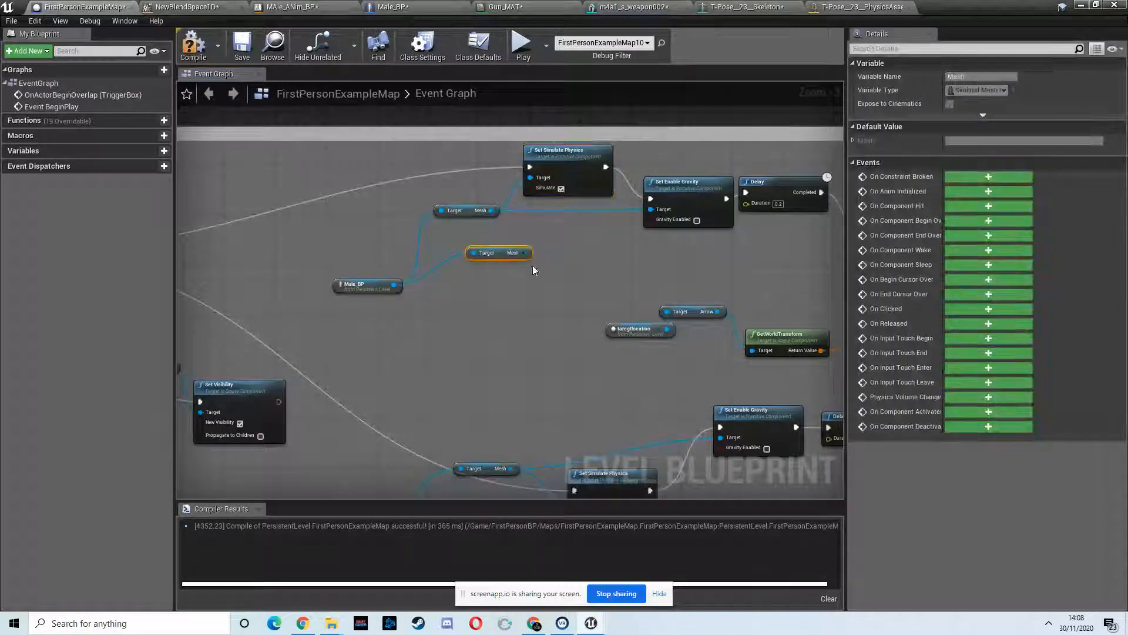
left_click(471, 211)
key("Delete")
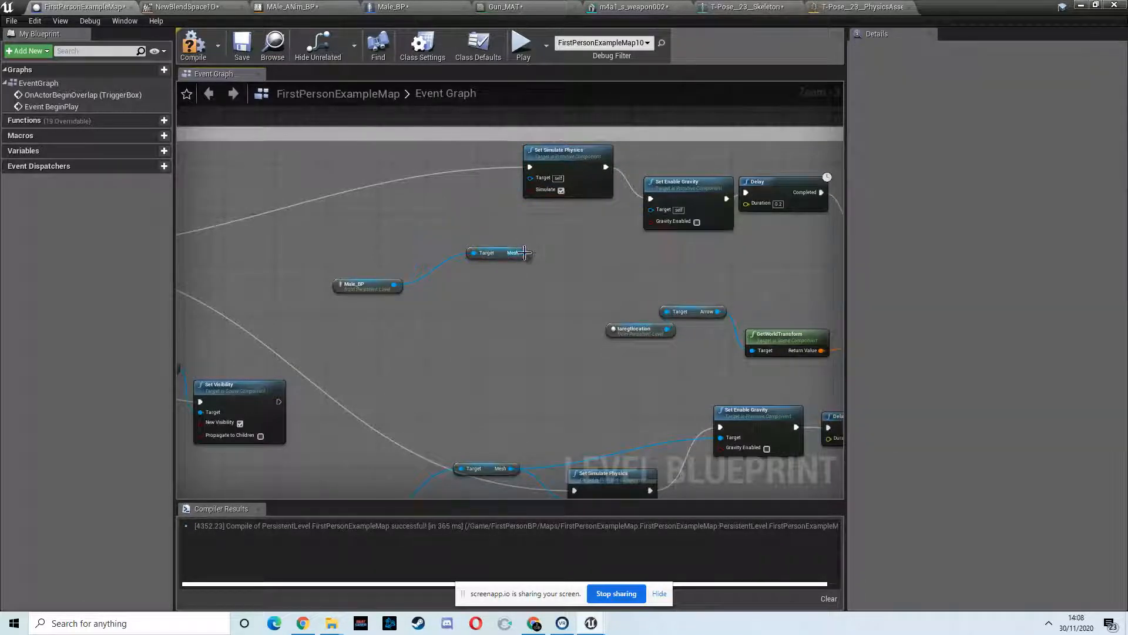
- Connect the new Mesh node to Male_BP's Set Simulate Physics and Set Enable Gravity targets and compile the Level Blueprint
left_click_drag(500, 253, 493, 228)
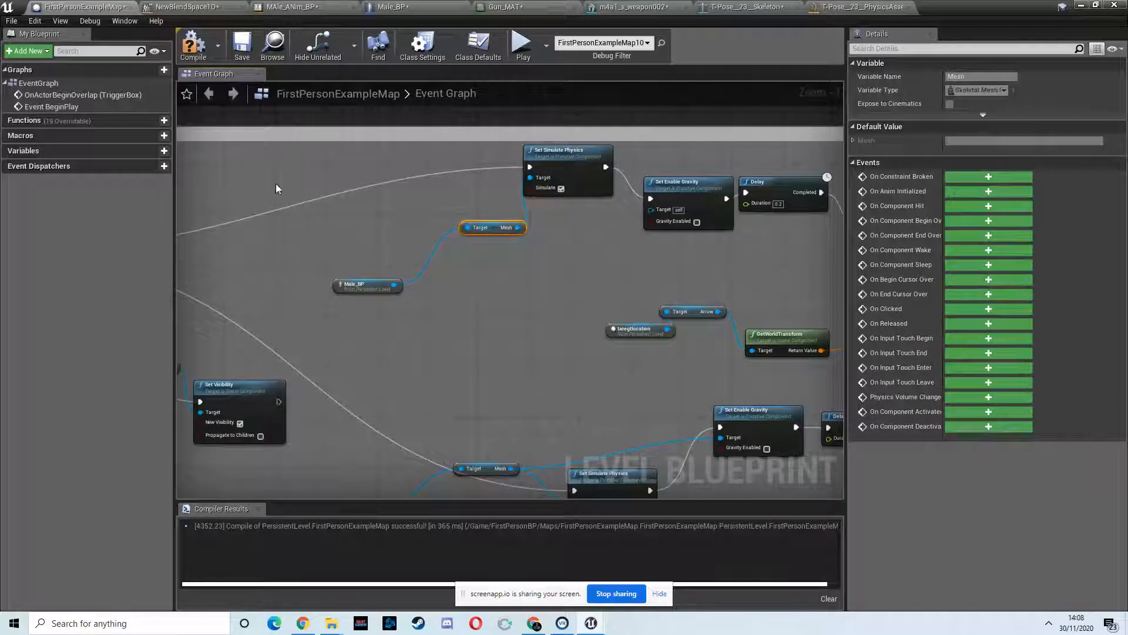
right_click_drag(692, 263, 669, 246)
left_click(765, 191)
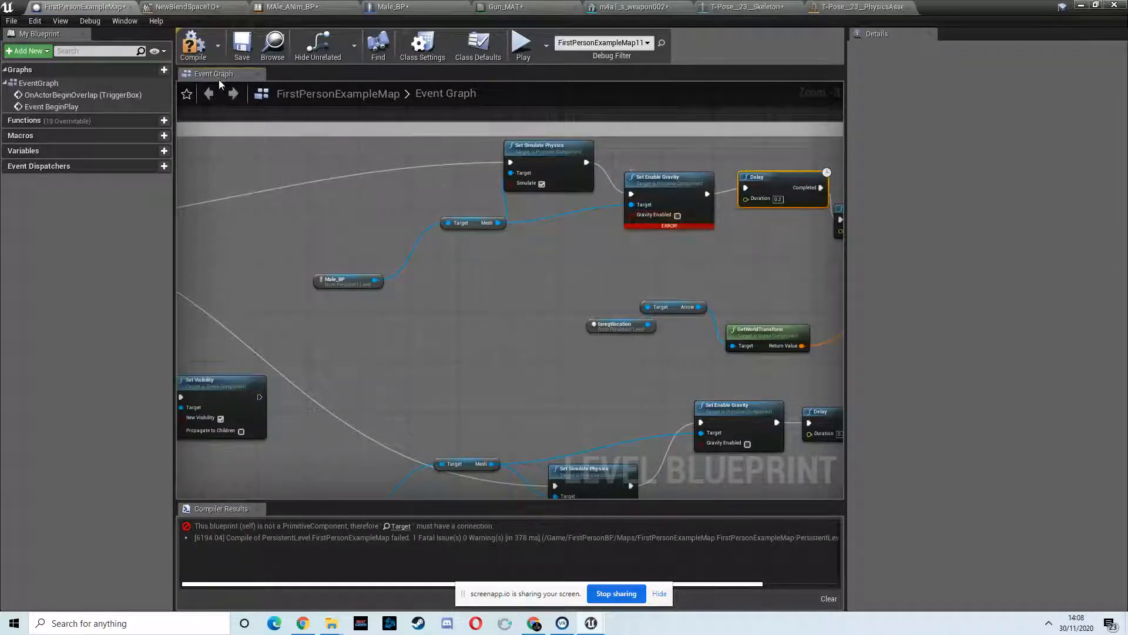
key("F7")
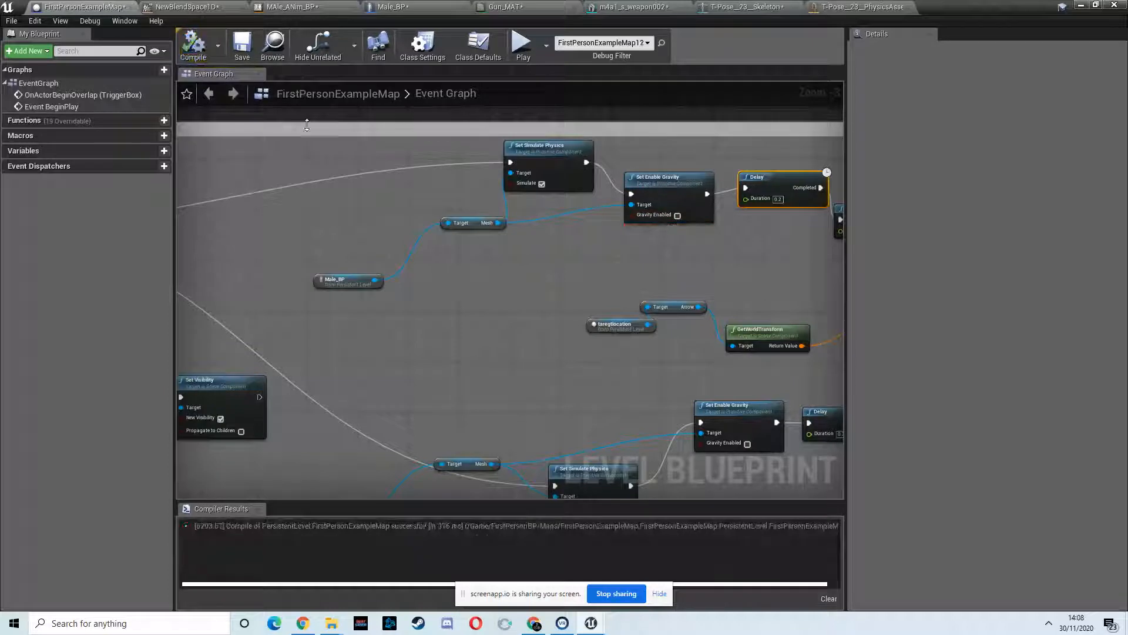
- Play-test the level with the rewired Male_BP mesh physics and stop the session
left_click(1086, 7)
left_click(653, 239)
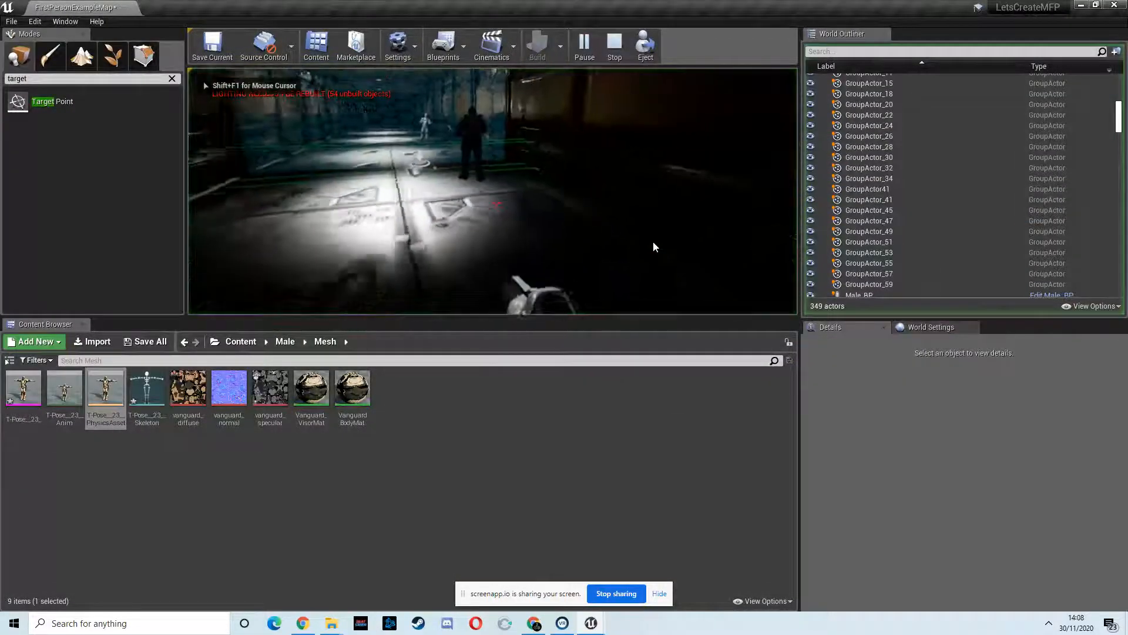
key("w")
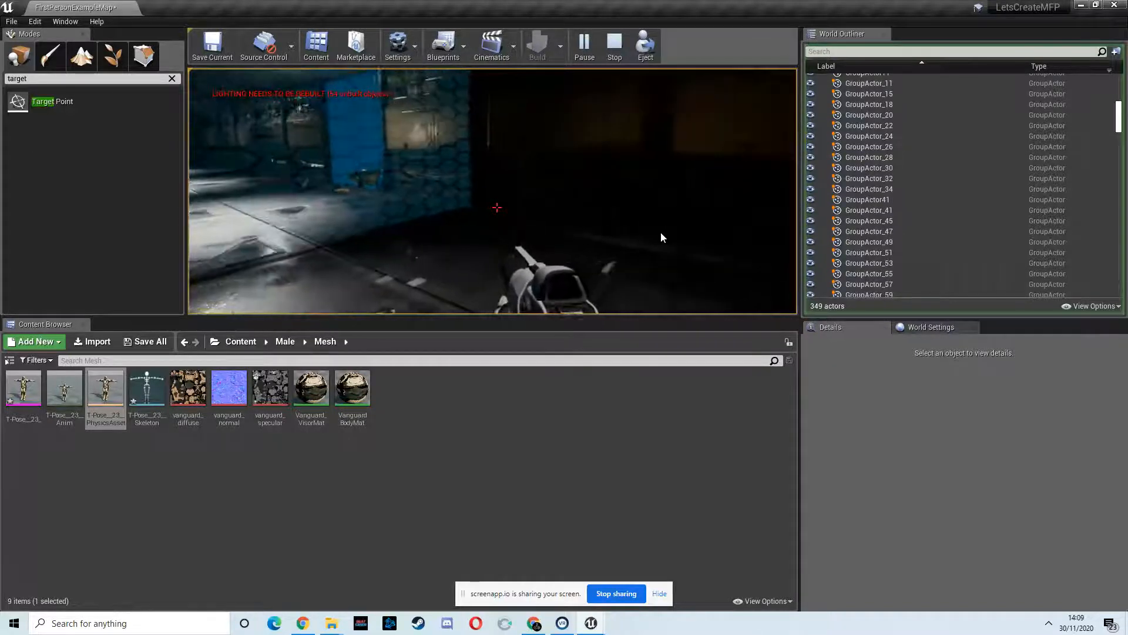
key("Escape")
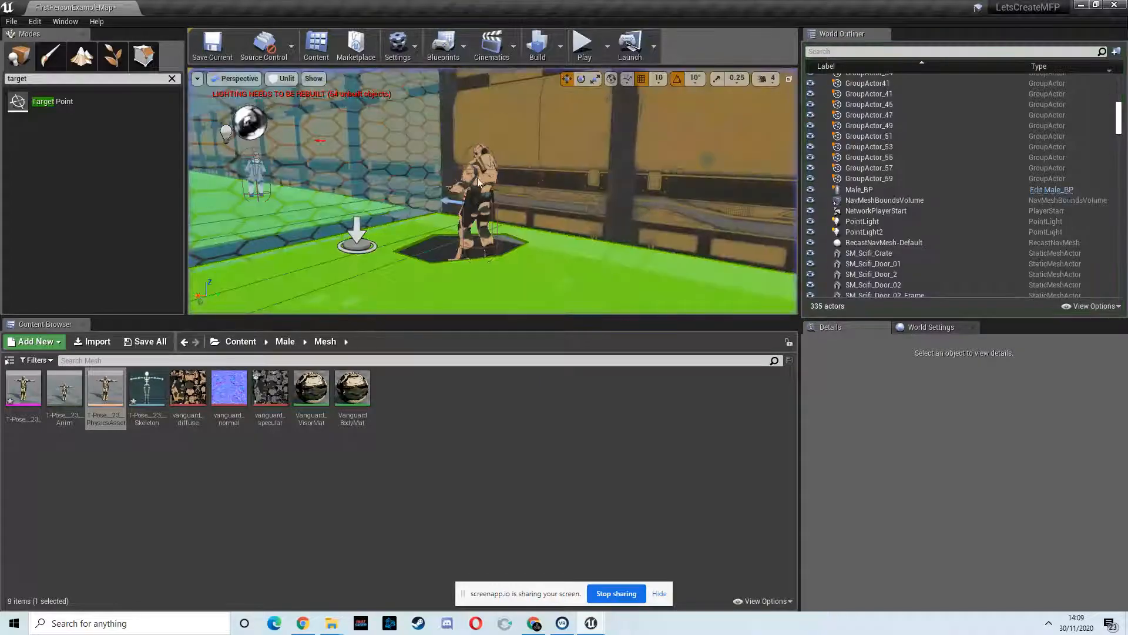
- Shift Male_BP's Set Simulate Physics and Mesh nodes away from Set Enable Gravity in the Level Blueprint
left_click(933, 190)
left_click(1052, 190)
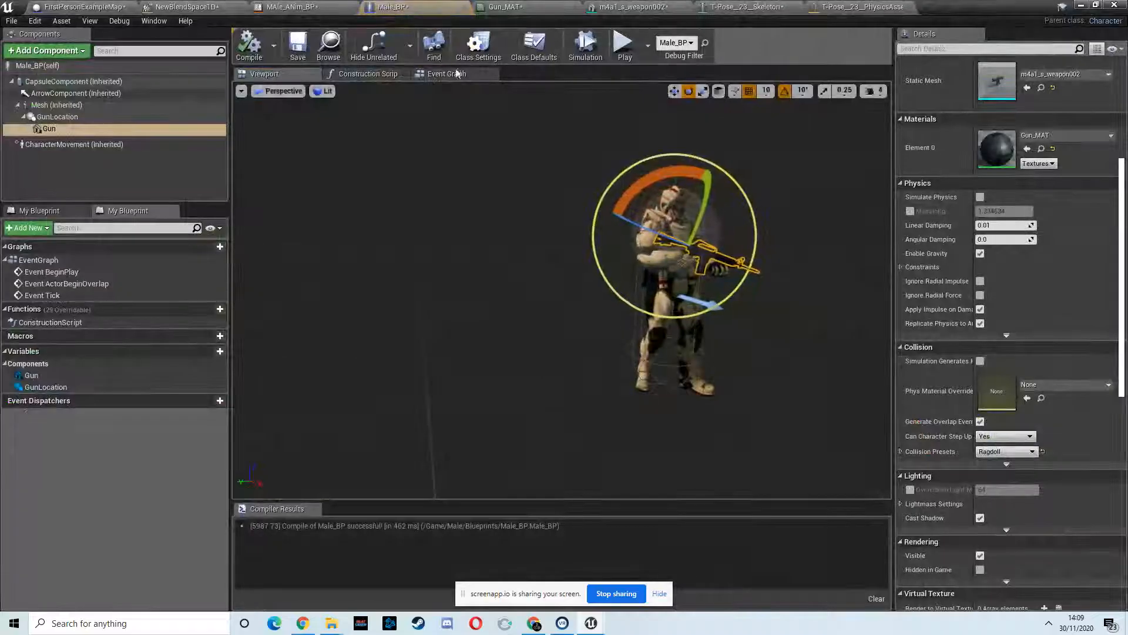
left_click(82, 6)
left_click_drag(541, 165, 534, 165)
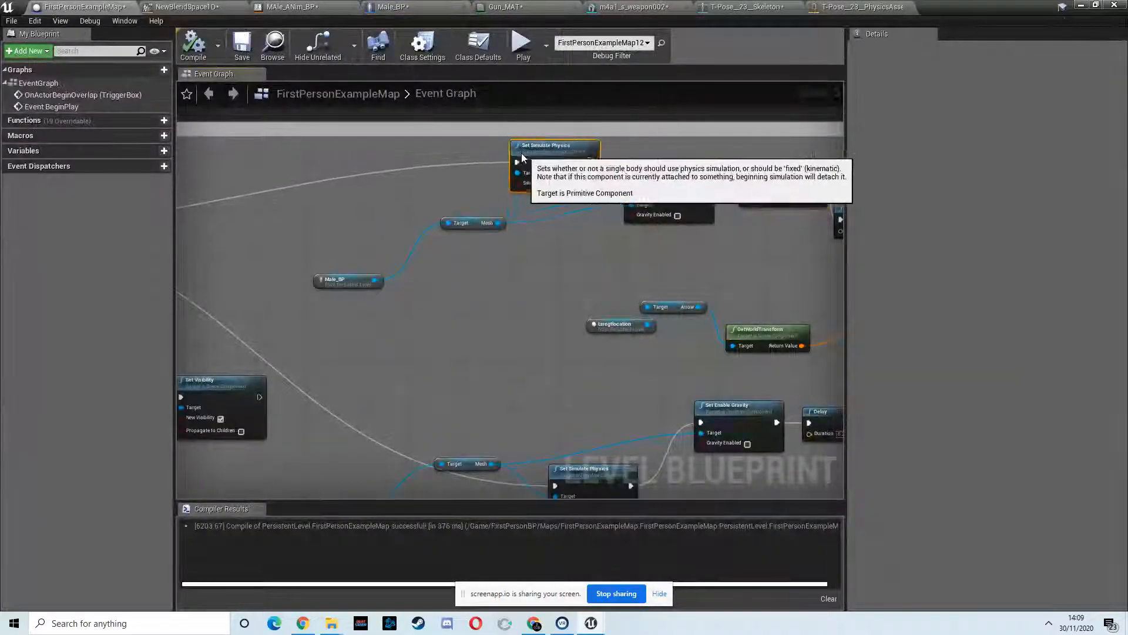
left_click_drag(474, 222, 429, 217)
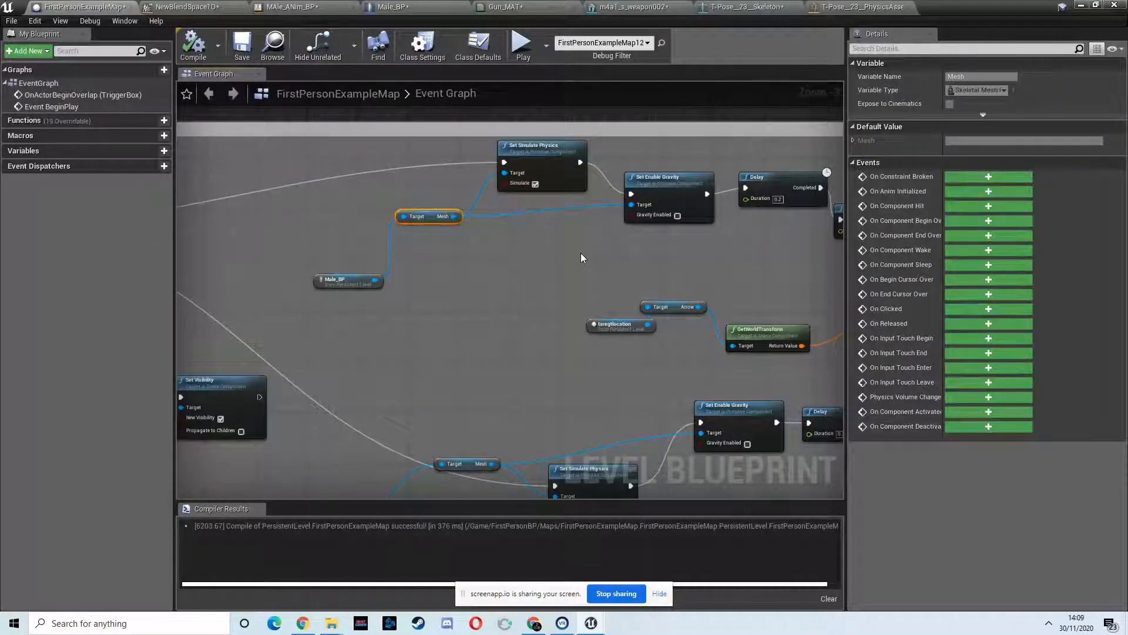
- In the Level Blueprint, delete Male_BP's Set Simulate Physics node and create a new one from its Mesh node
left_click(526, 152)
key("Delete")
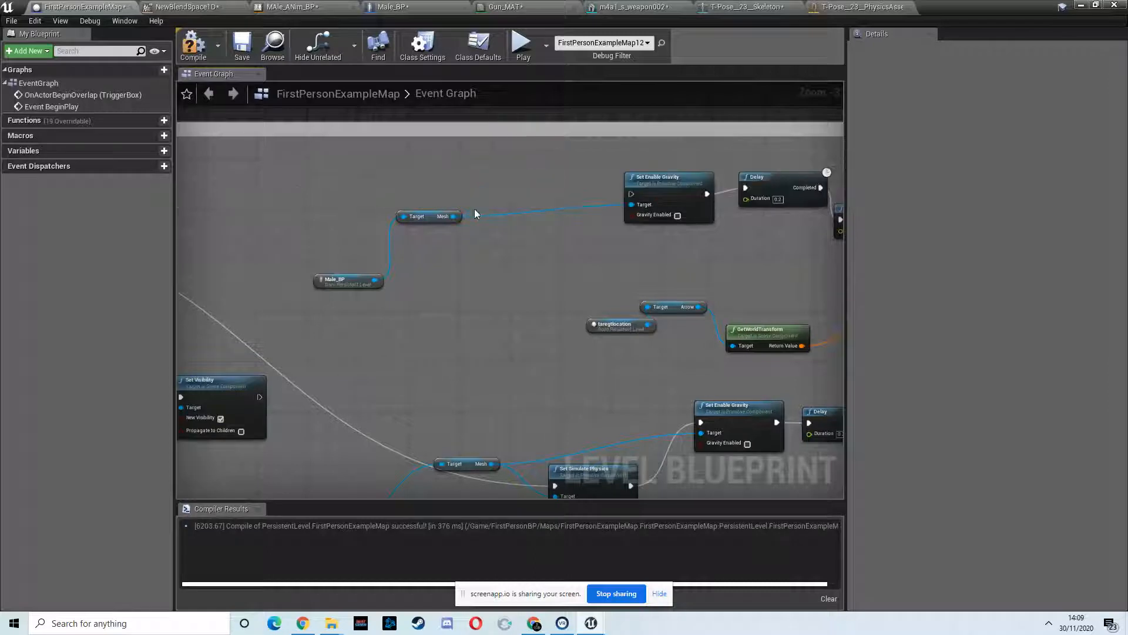
right_click(496, 168)
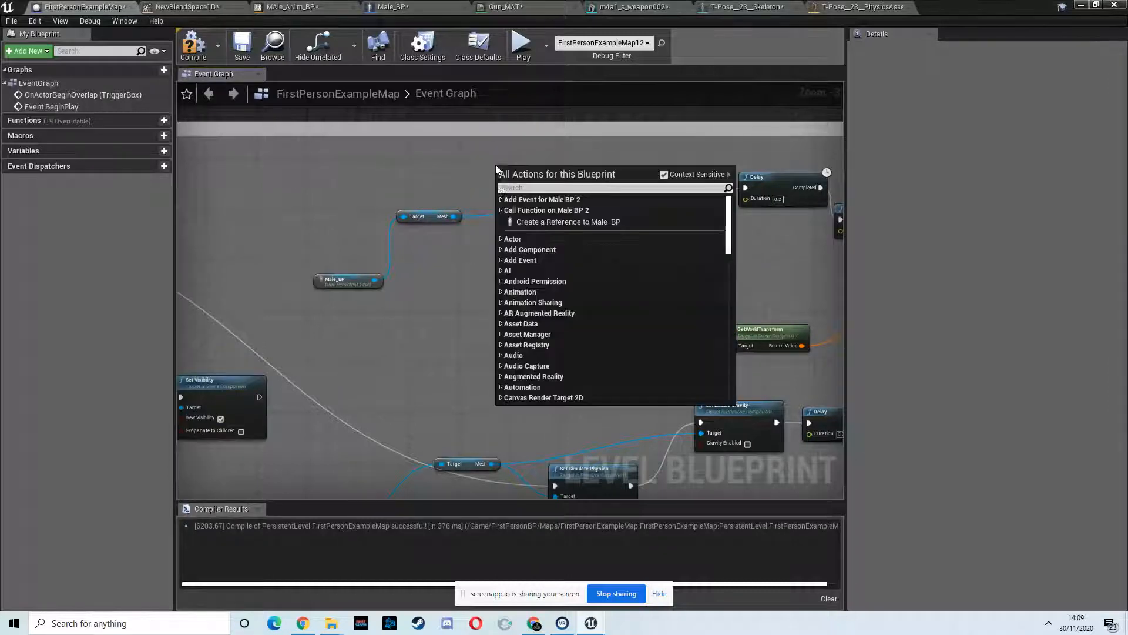
type("set sim")
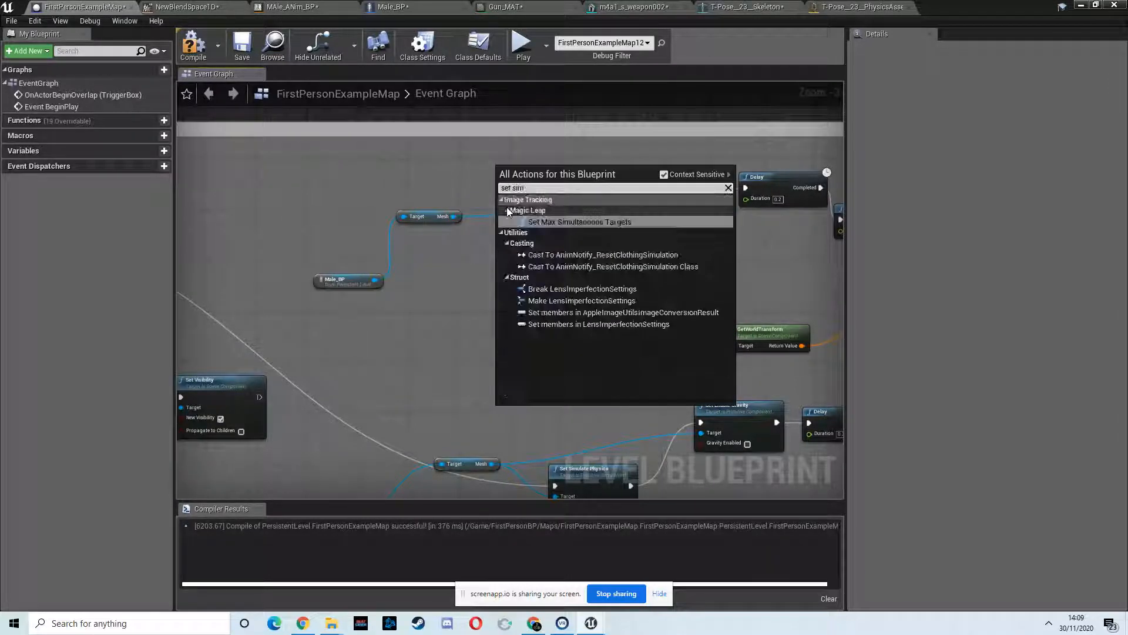
left_click(458, 196)
left_click_drag(521, 186, 523, 177)
type("set sim")
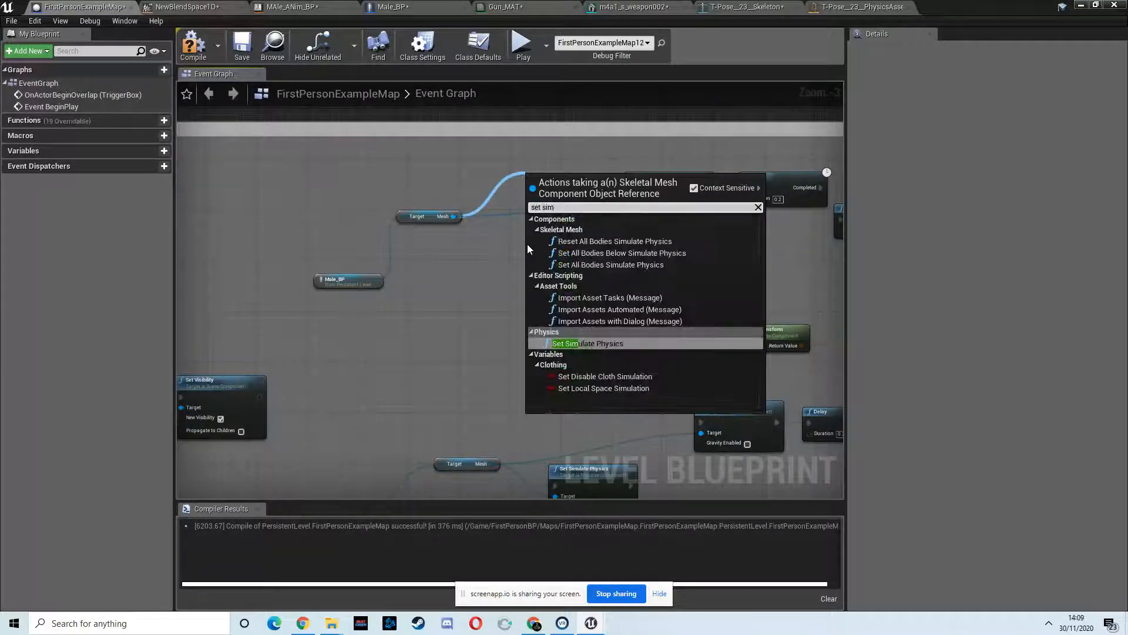
left_click(578, 343)
- Wire the new Set Simulate Physics node into the execution chain before Set Enable Gravity, enable Simulate and compile the Level Blueprint
left_click_drag(530, 194, 470, 246)
right_click_drag(692, 226, 286, 179)
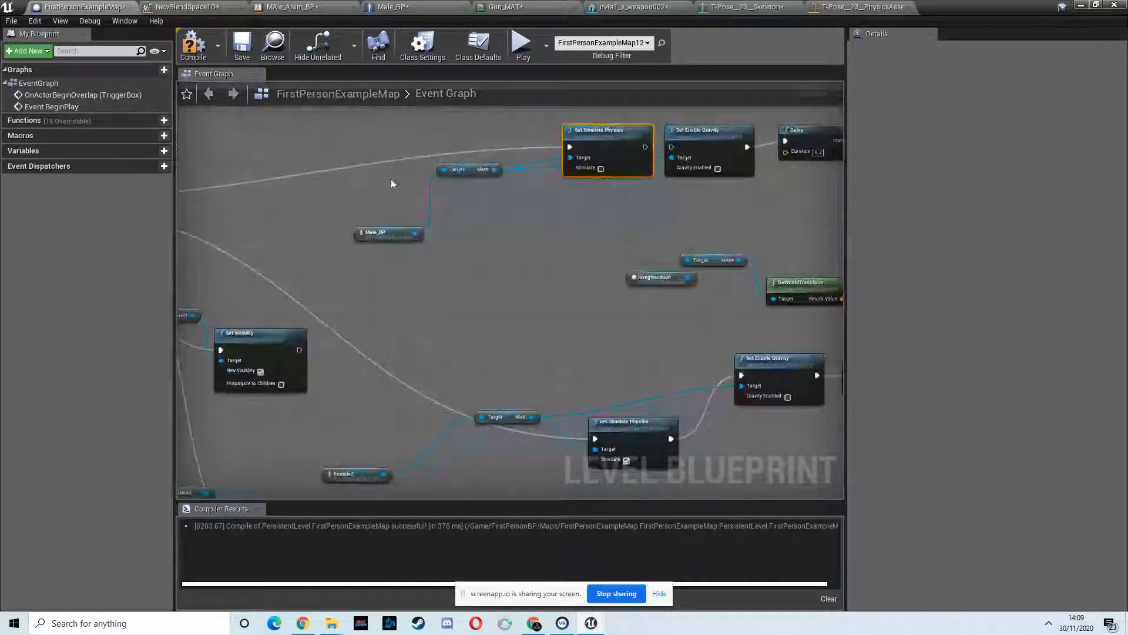
left_click(600, 169)
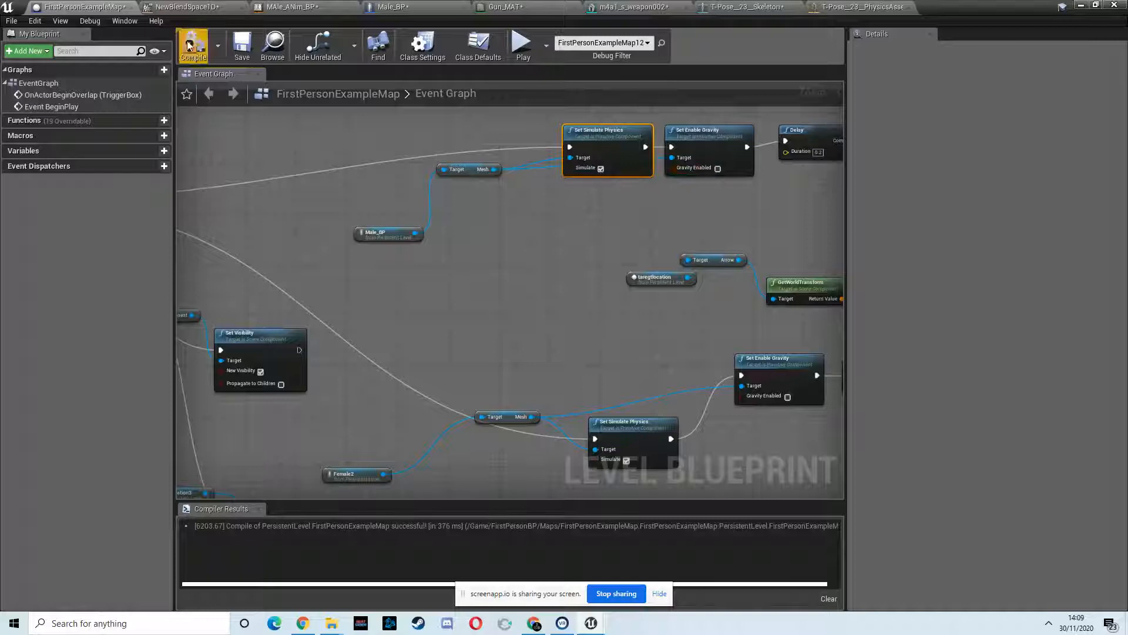
- Play-test the level with the recreated Set Simulate Physics node, walk through the corridor and stop the session
left_click(1080, 7)
left_click(587, 40)
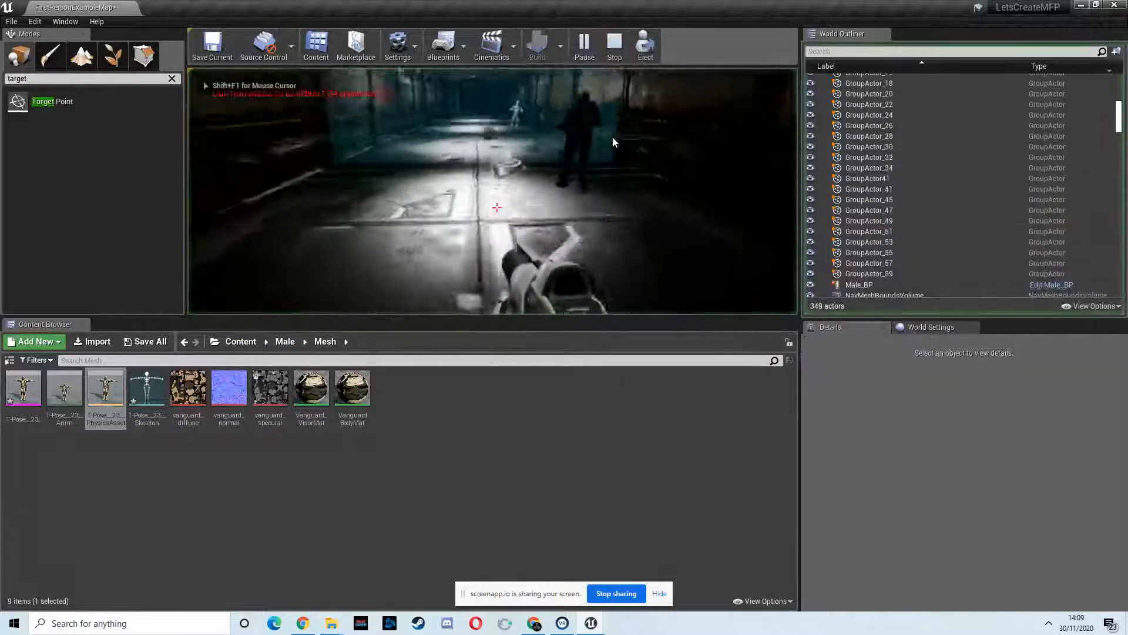
key("w")
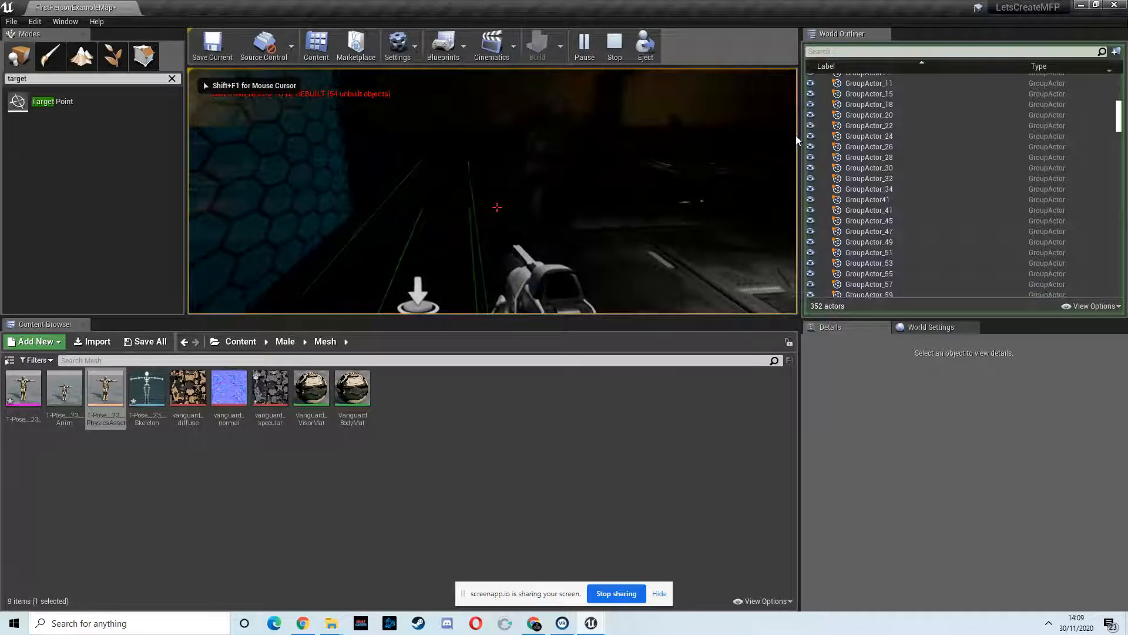
key("d")
key("w")
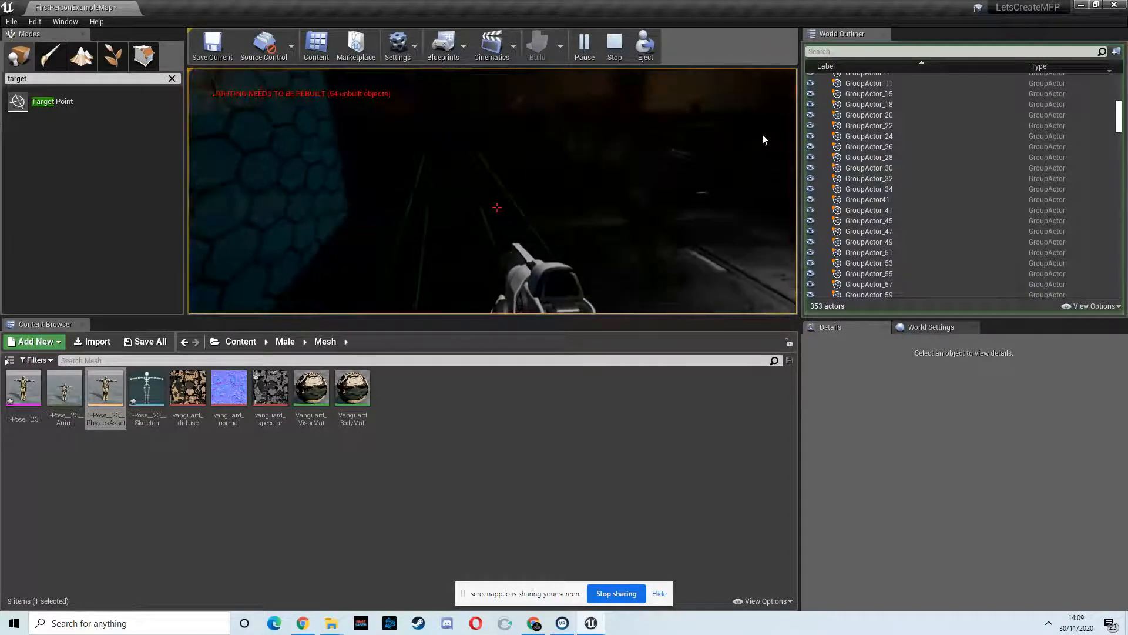
key("w")
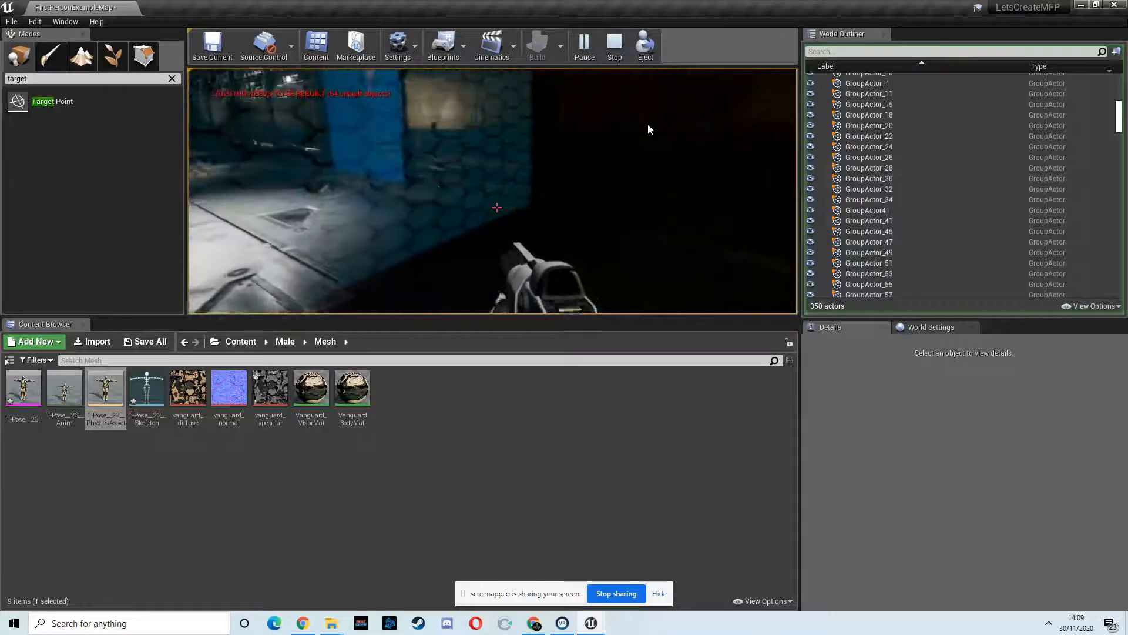
key("Escape")
- Open Male_BP's blueprint from the level, reselect the Ragdoll collision preset for the Gun and recompile
left_click(712, 160)
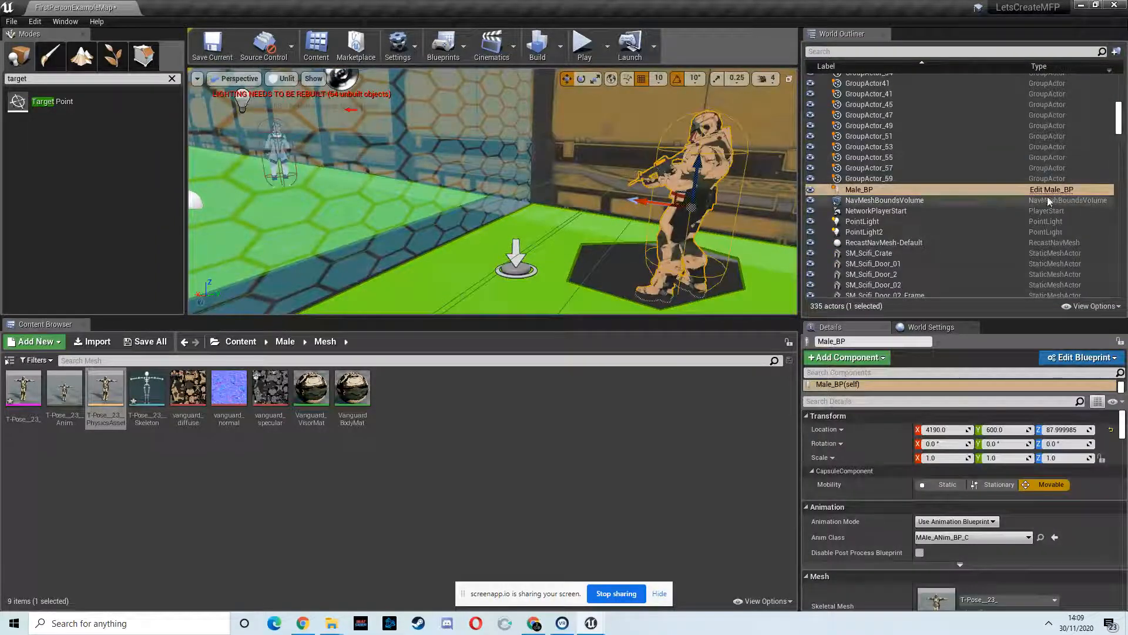
left_click(1050, 190)
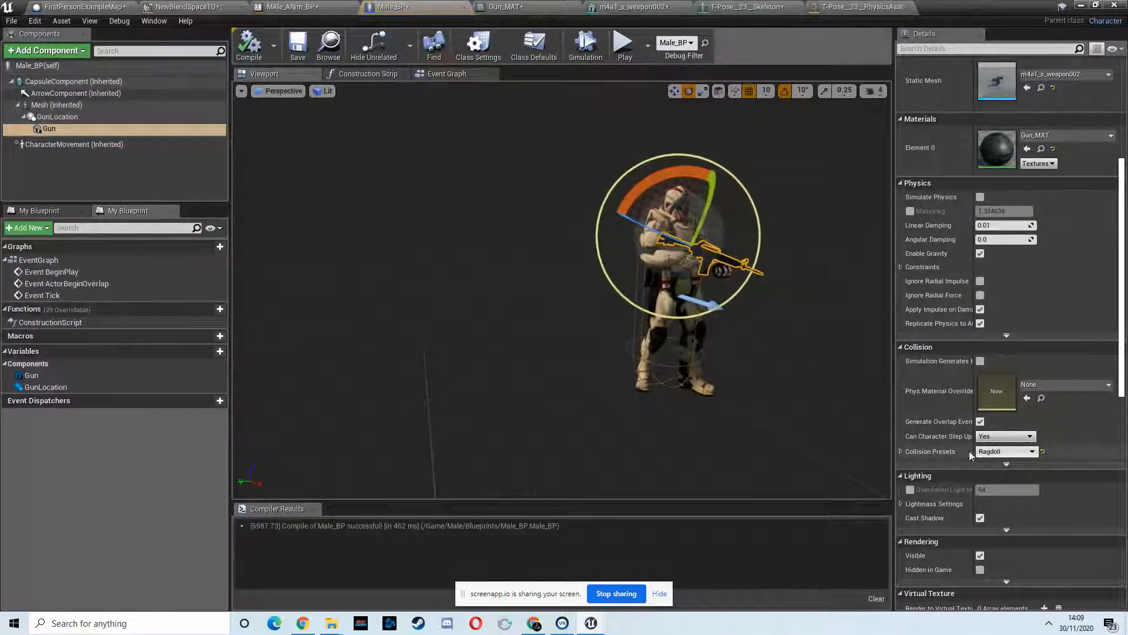
left_click(985, 452)
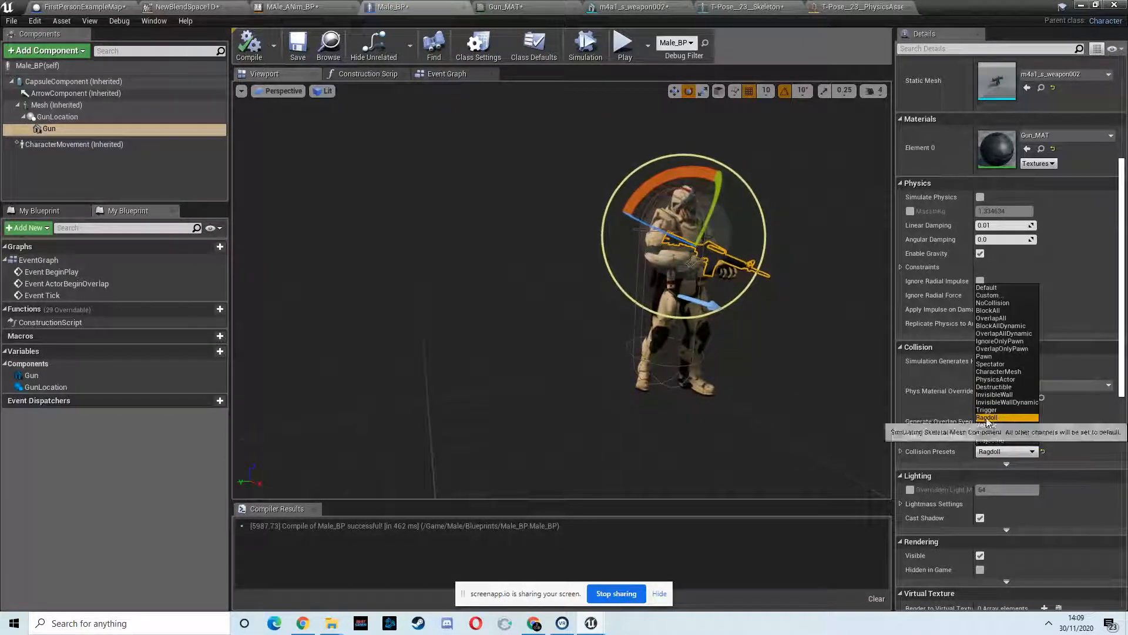
left_click(987, 417)
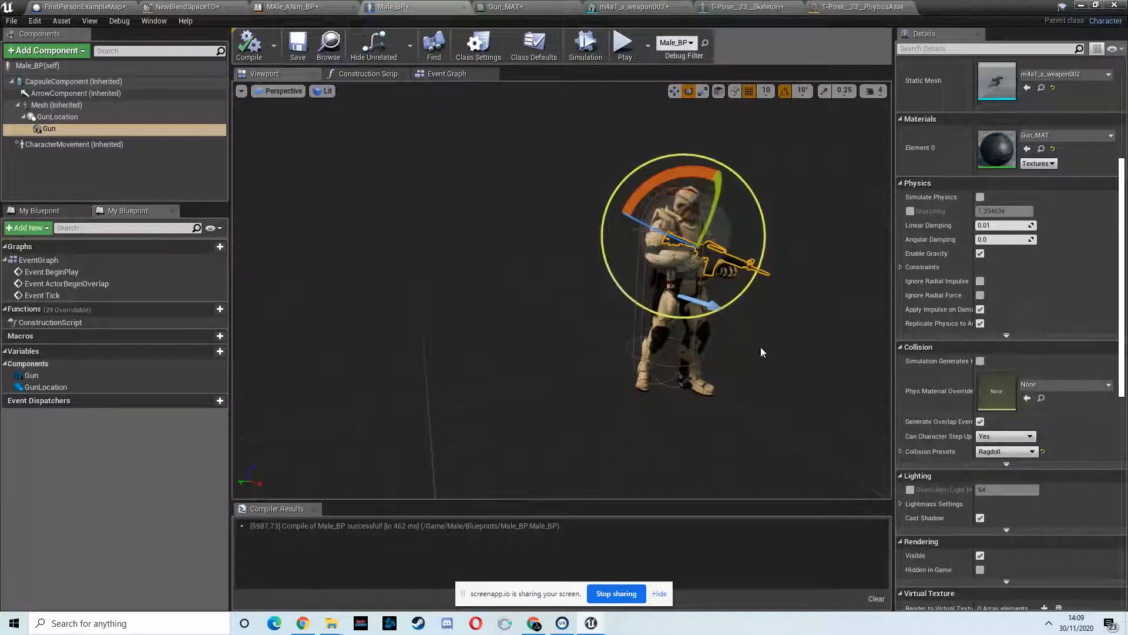
left_click(244, 53)
left_click(245, 53)
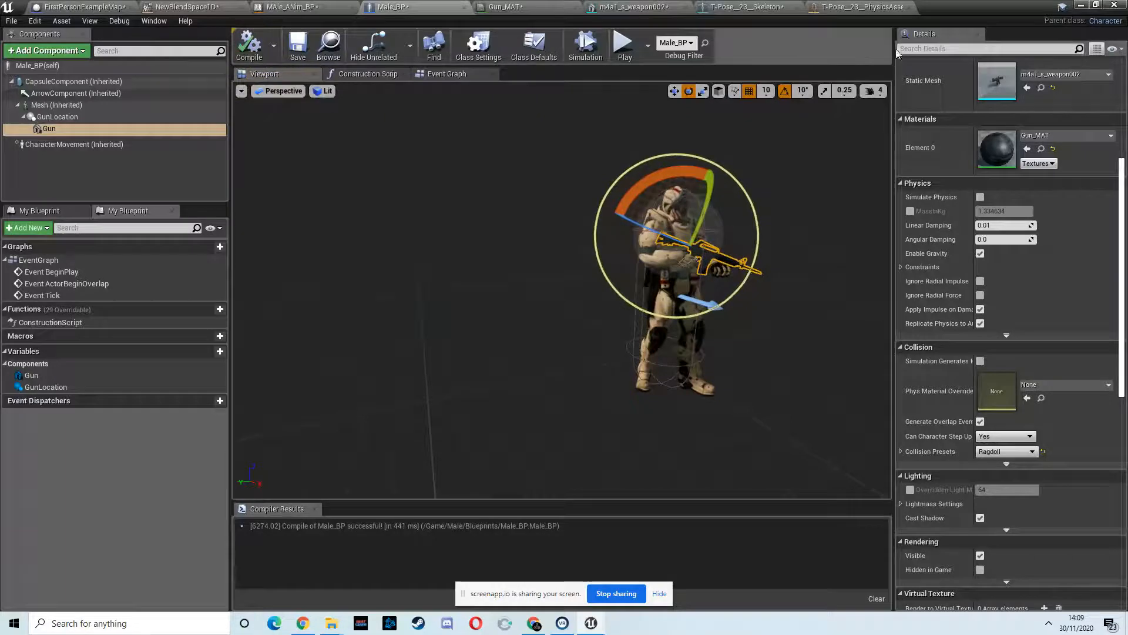
- Play-test the recompiled Male_BP during the explosion and stop the session
left_click(1081, 5)
left_click(583, 48)
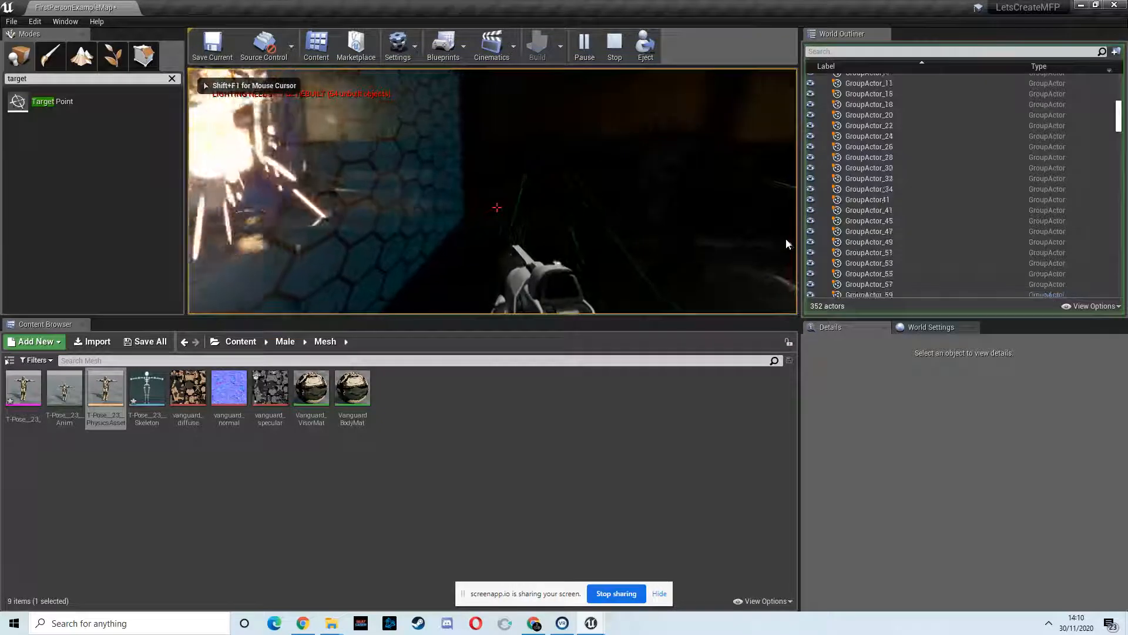
key("Escape")
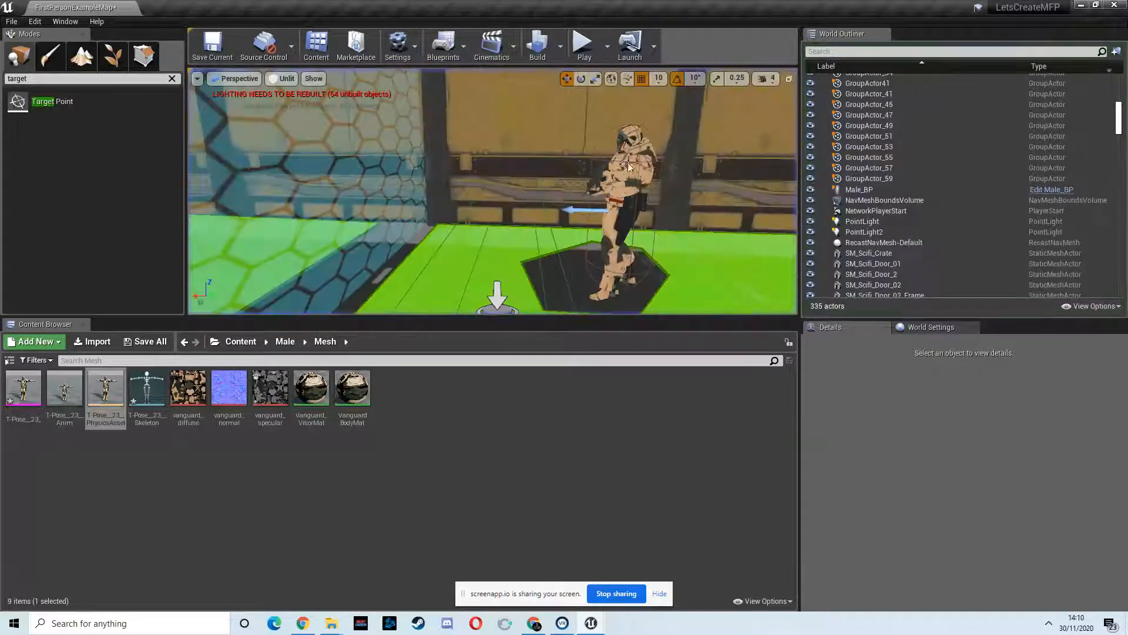
- Select Male_BP in the level and open its blueprint's Event Graph
left_click(881, 189)
left_click(1050, 190)
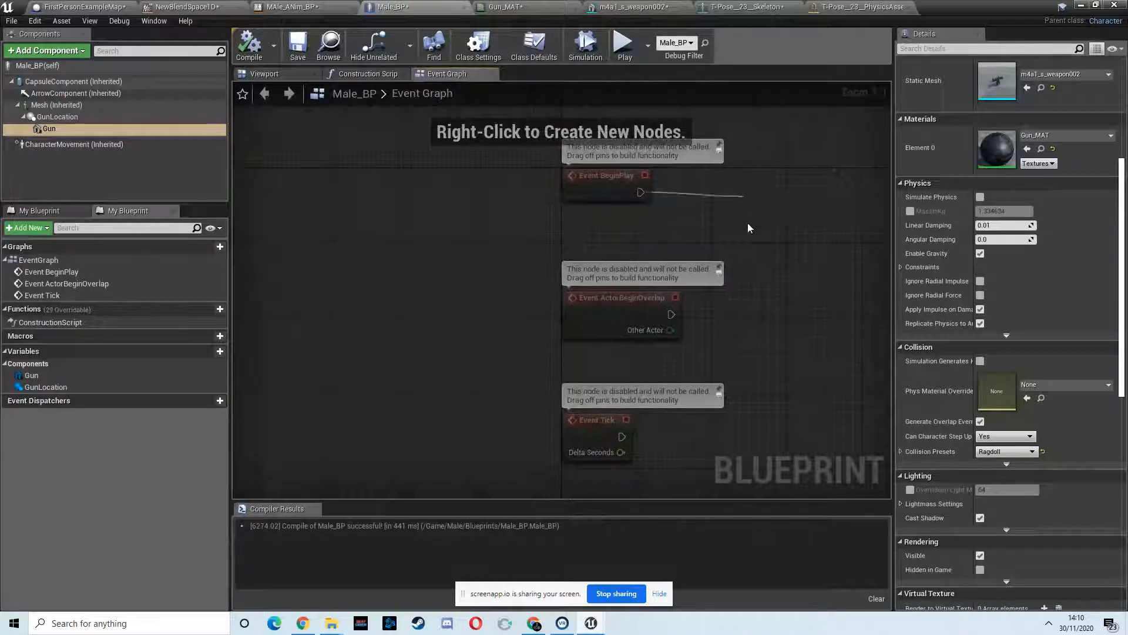
left_click_drag(748, 228, 744, 199)
type("set im")
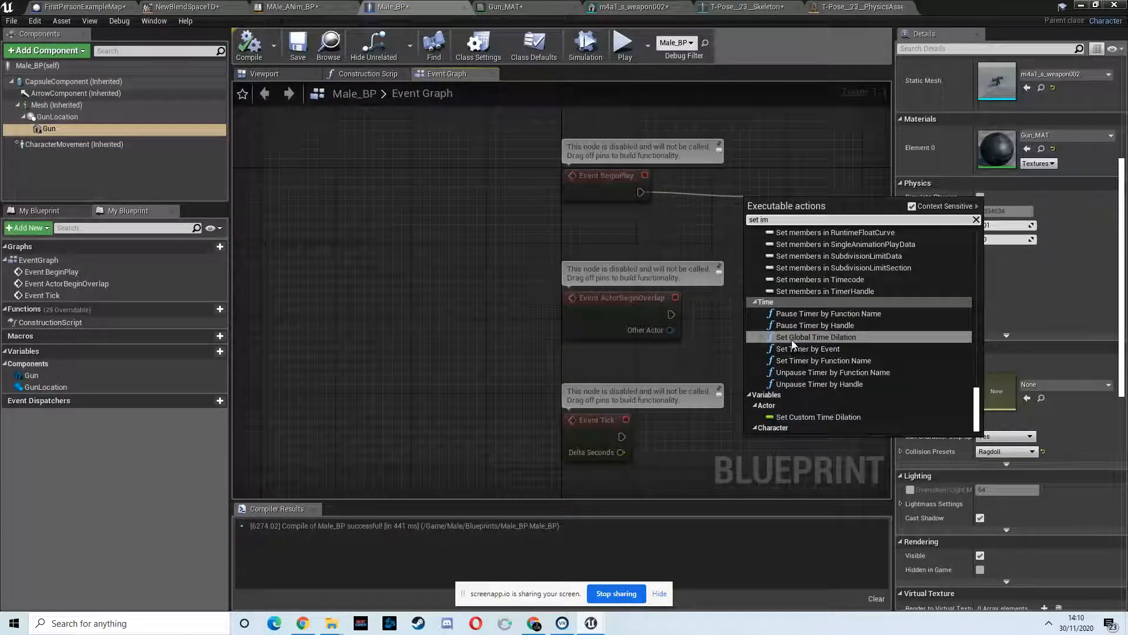
left_click(691, 238)
- Add a Mesh reference feeding a Set Simulate Physics node in Male_BP's Event Graph, run it from Event BeginPlay and compile
left_click_drag(50, 106, 834, 167)
type("set sim")
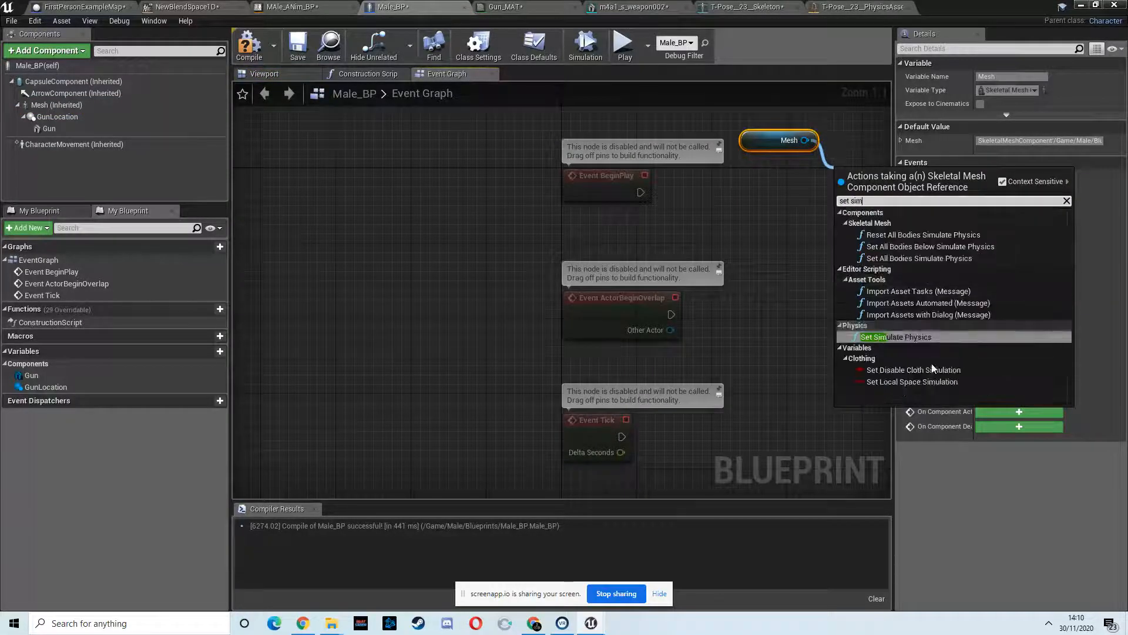
left_click(895, 337)
right_click_drag(726, 222, 547, 198)
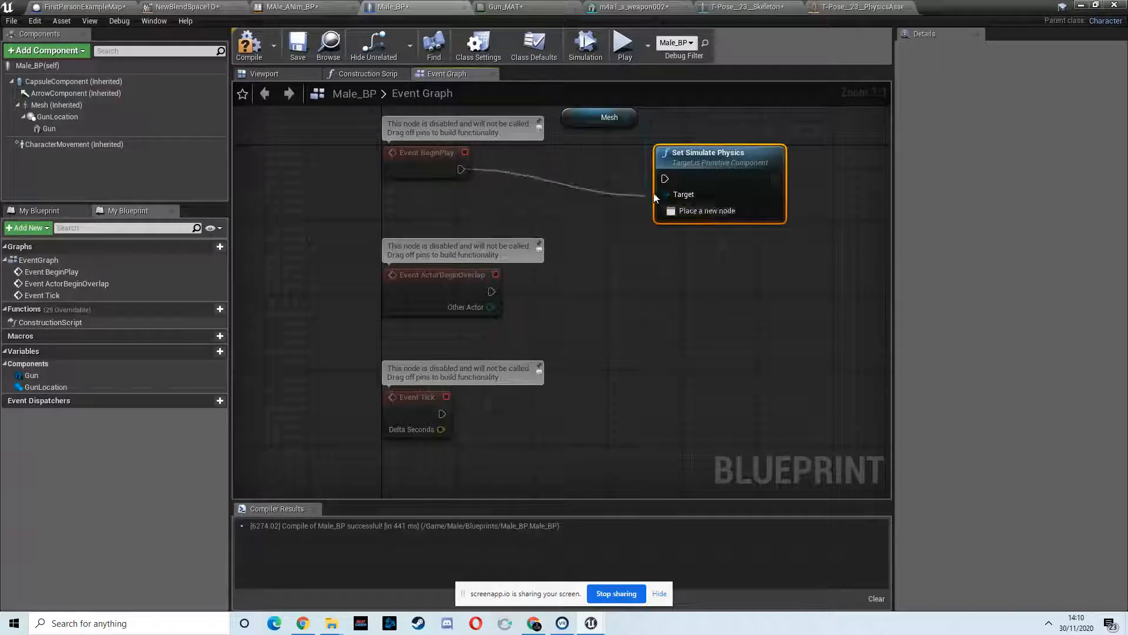
left_click_drag(644, 200, 665, 178)
left_click(249, 51)
- Play-test how Male_BP behaves with the BeginPlay physics node, stop the session and select Male_BP in the level
left_click(1080, 5)
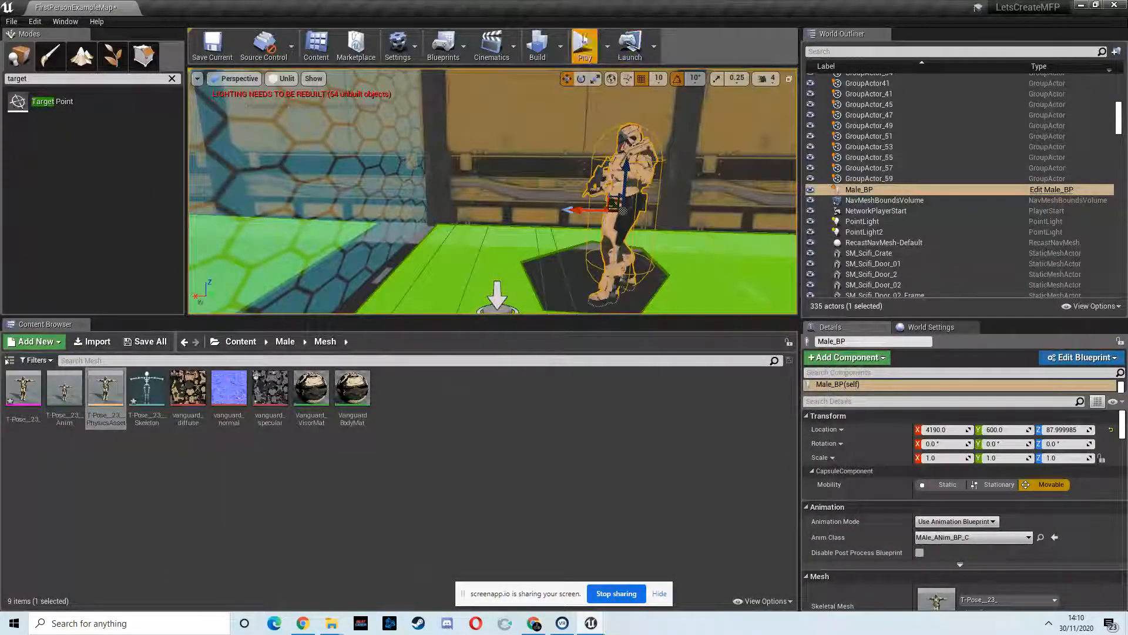
left_click(583, 44)
left_click(625, 186)
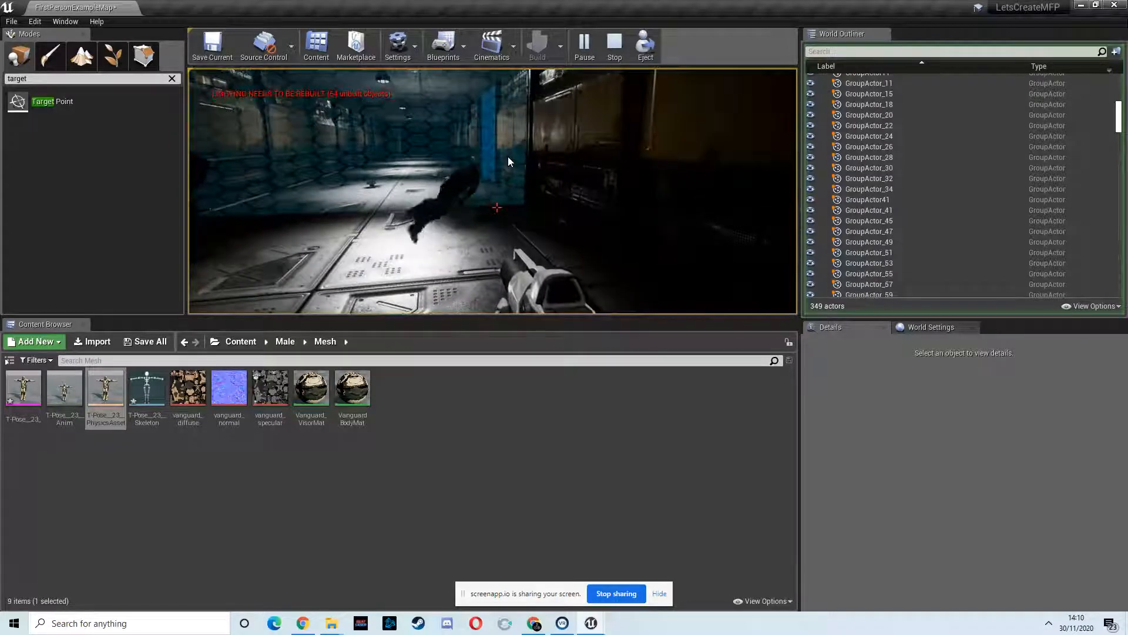
key("Escape")
left_click(498, 179)
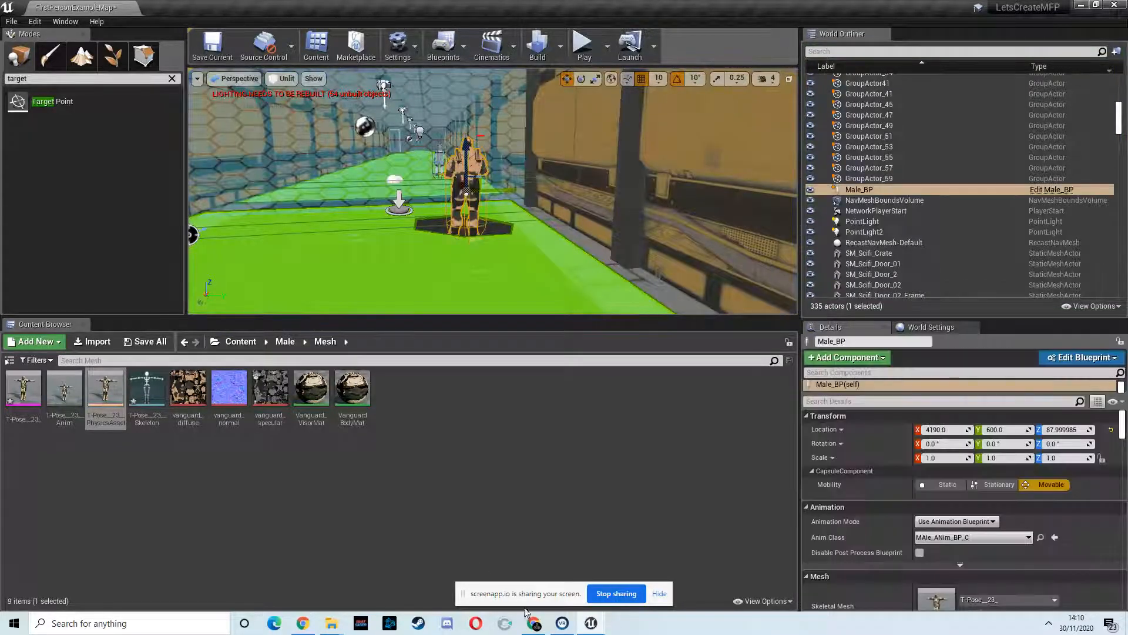
left_click(533, 624)
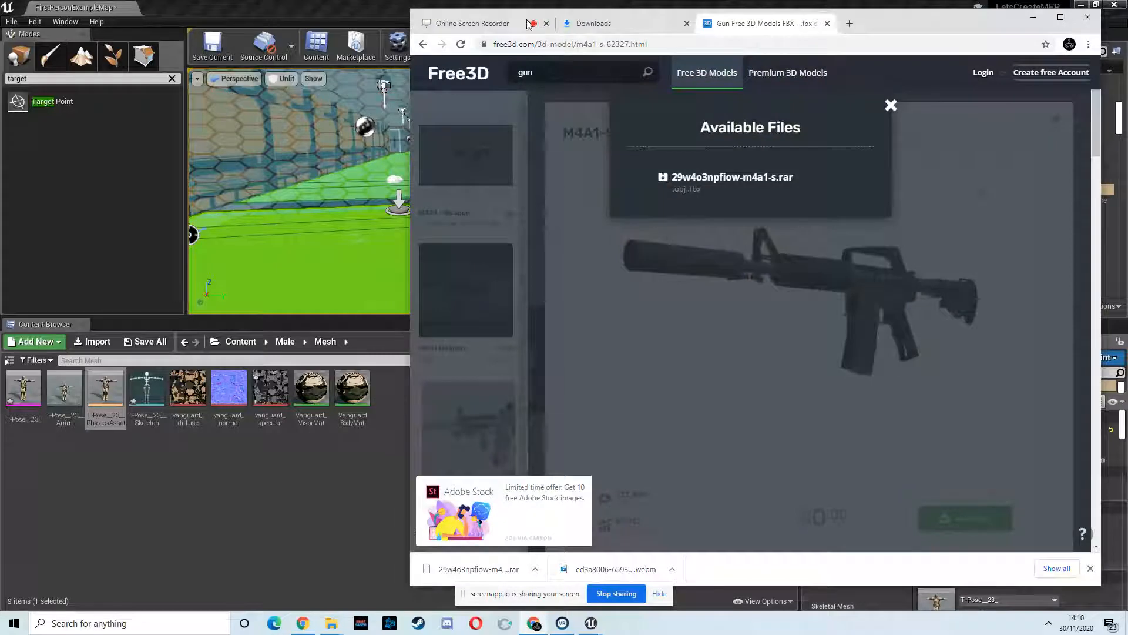
left_click(517, 24)
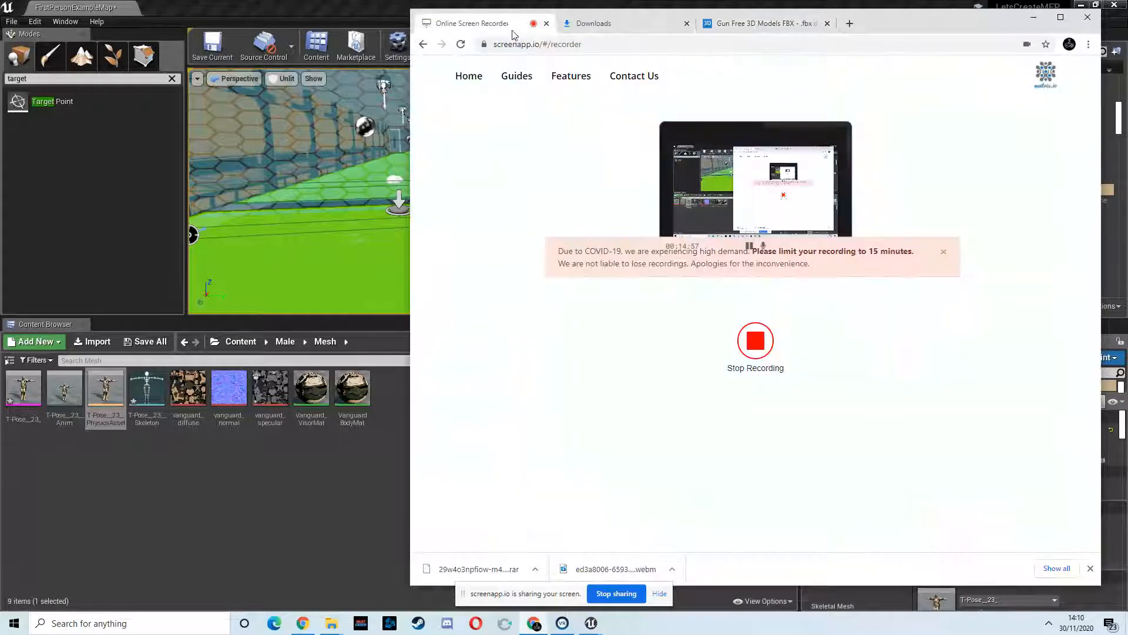
left_click(1031, 19)
right_click_drag(477, 207, 552, 190)
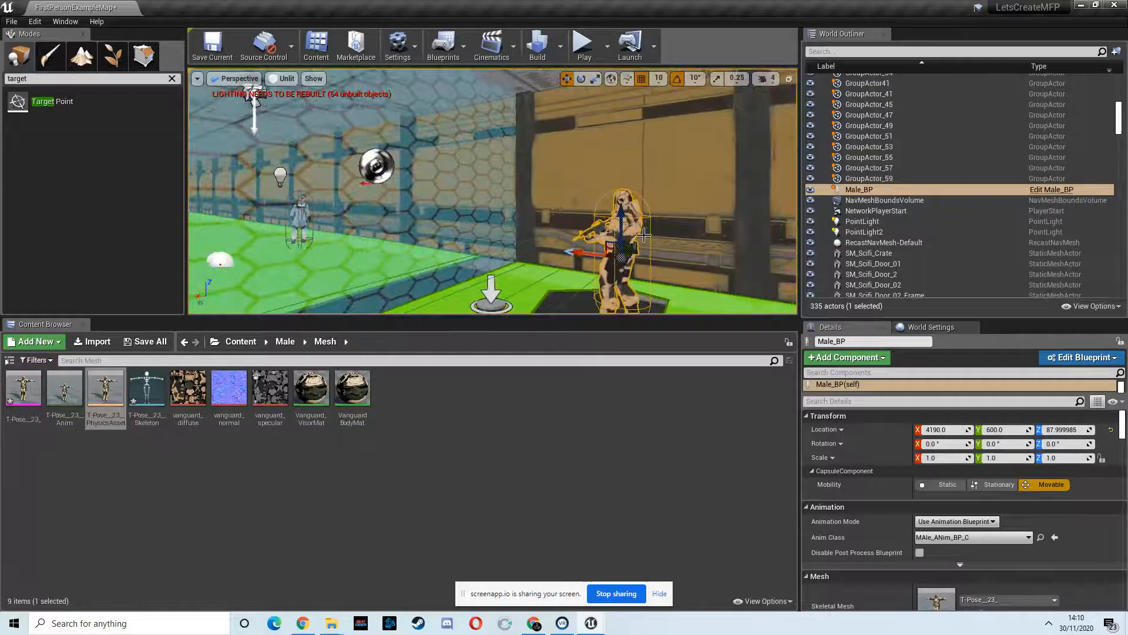